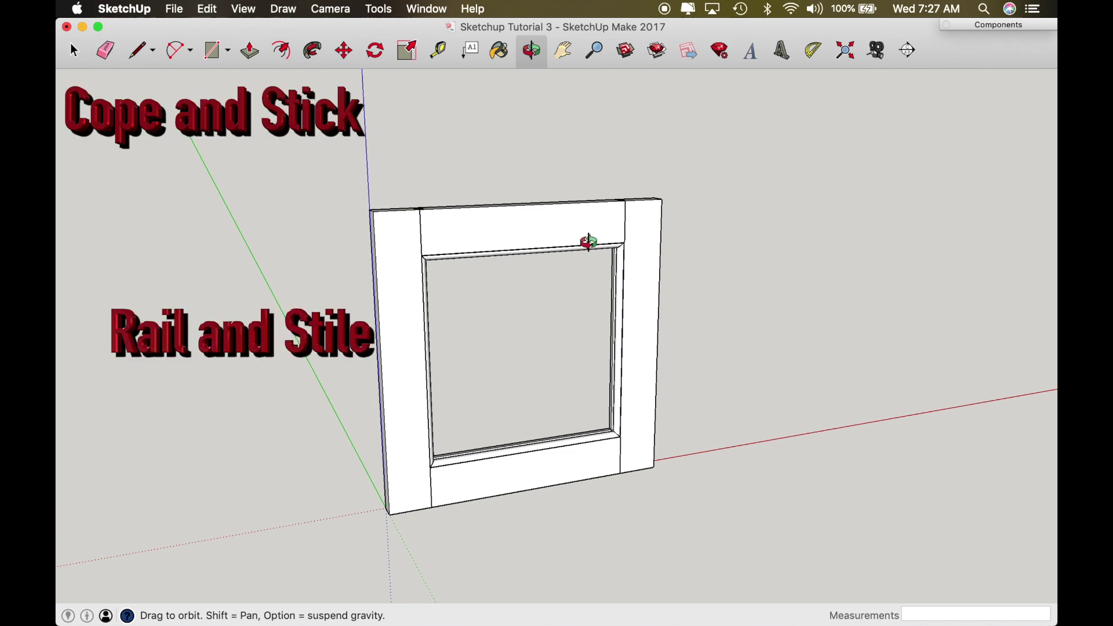
# Take the left stile out of the door frame to expose the ends of the rails.
pyautogui.moveTo(625, 237)
pyautogui.mouseDown()
pyautogui.moveTo(670, 203)
pyautogui.moveTo(659, 318)
pyautogui.moveTo(735, 301)
pyautogui.moveTo(700, 366)
pyautogui.mouseUp()
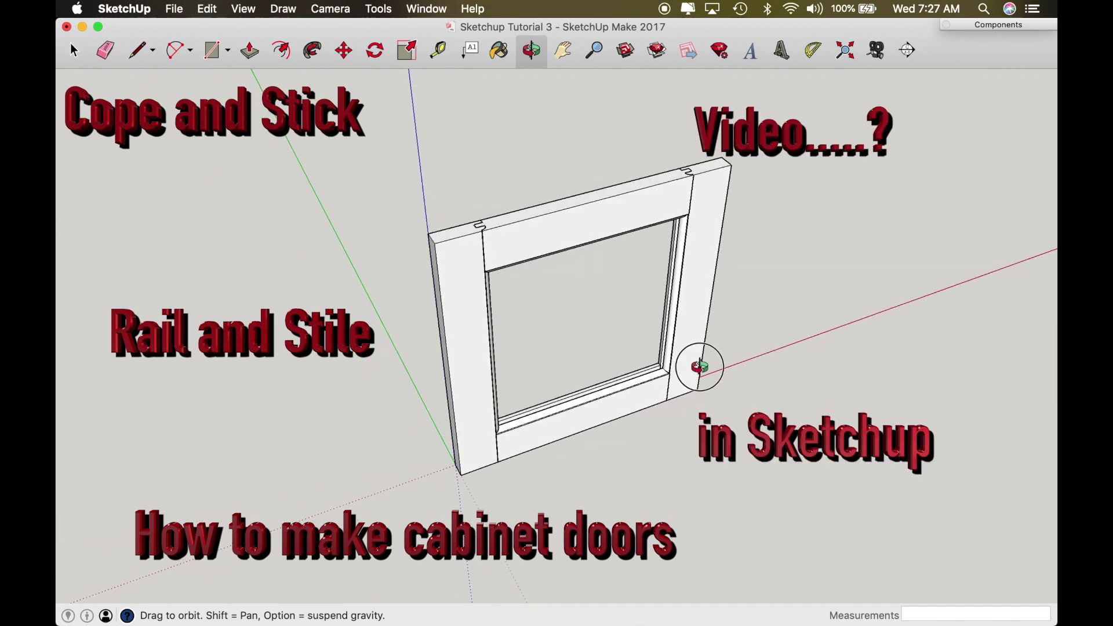
pyautogui.moveTo(558, 212); pyautogui.dragTo(506, 181)
pyautogui.moveTo(566, 256); pyautogui.dragTo(562, 122)
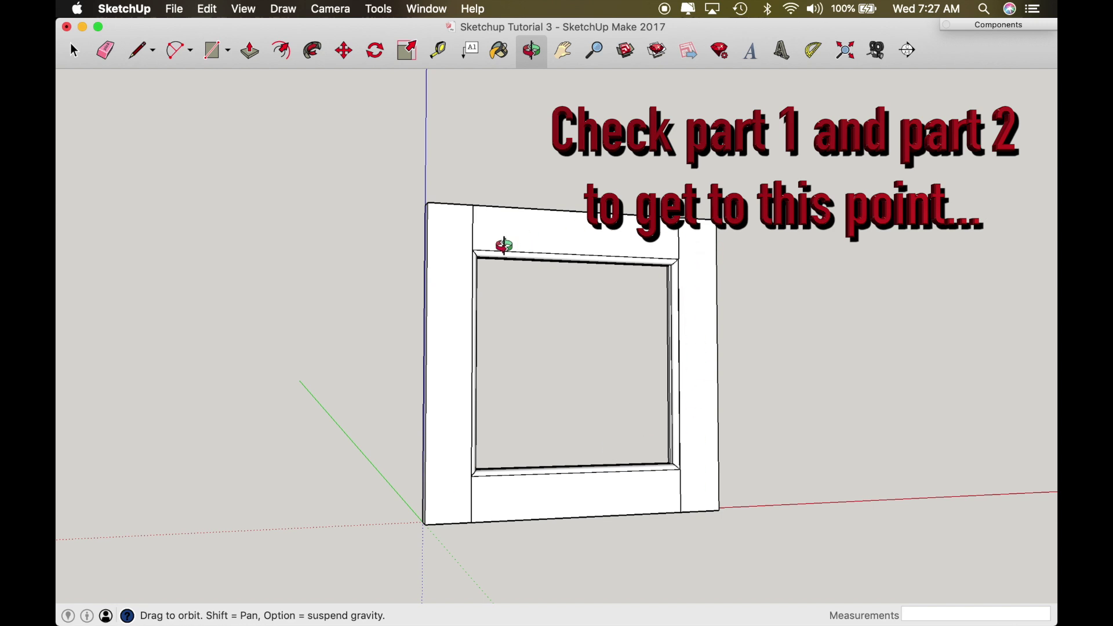
pyautogui.press('space')
pyautogui.click(436, 254)
pyautogui.press('Delete')
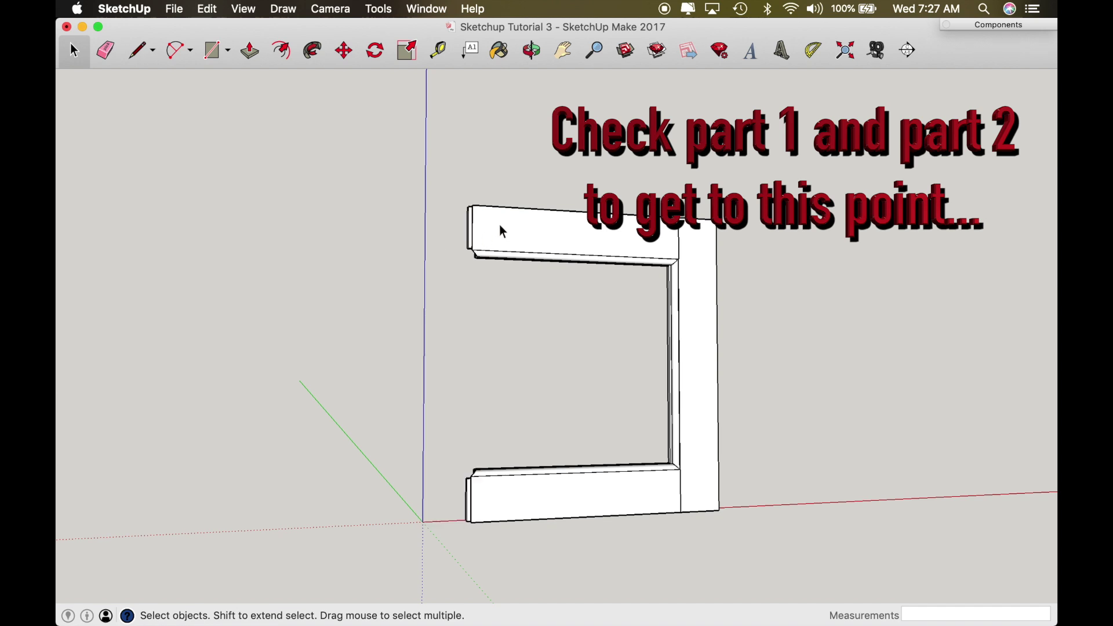
# Examine the coped end, tongue and molded edge profile of the upper rail.
pyautogui.press('o')
pyautogui.scroll(10, 498, 225)
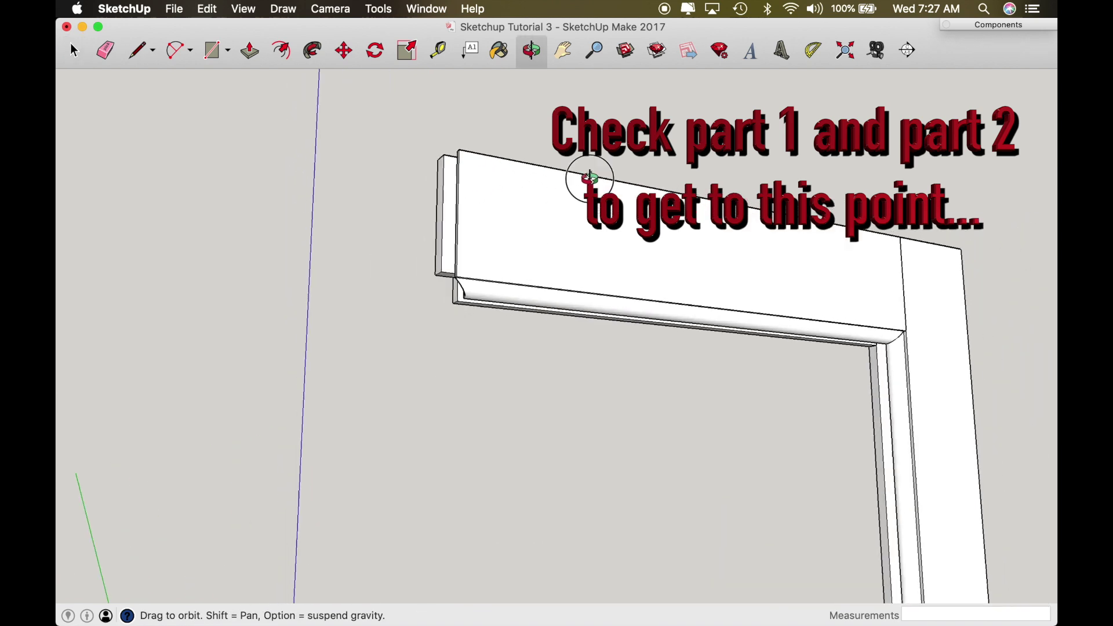
pyautogui.moveTo(589, 178); pyautogui.dragTo(614, 166)
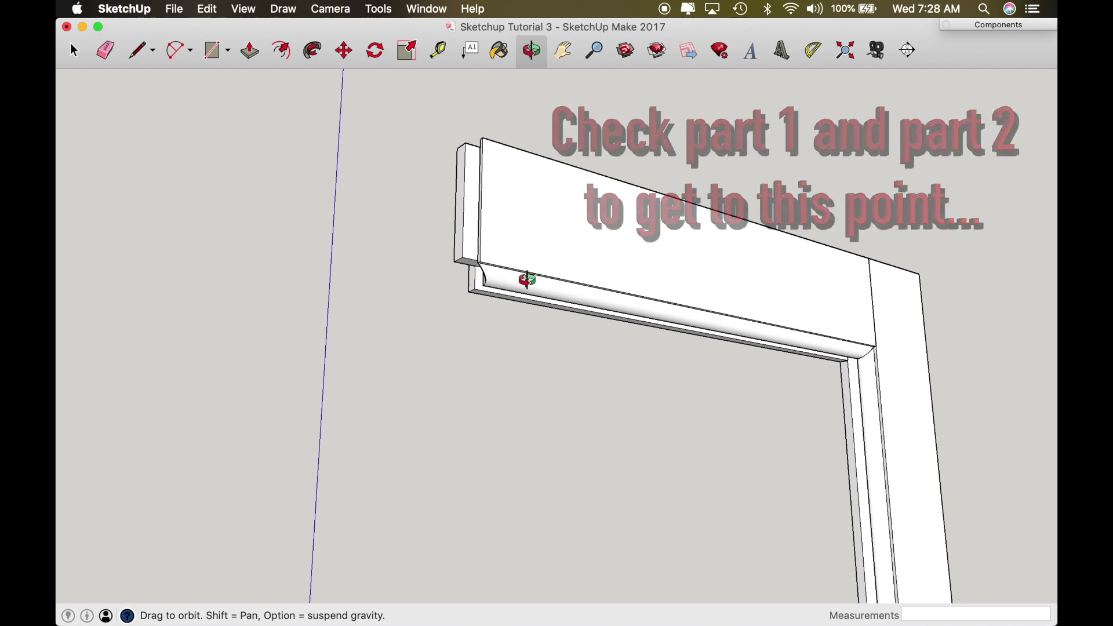
pyautogui.moveTo(504, 218)
pyautogui.mouseDown()
pyautogui.moveTo(539, 370)
pyautogui.moveTo(600, 445)
pyautogui.moveTo(666, 489)
pyautogui.moveTo(678, 372)
pyautogui.moveTo(790, 332)
pyautogui.moveTo(698, 288)
pyautogui.moveTo(770, 390)
pyautogui.moveTo(809, 398)
pyautogui.moveTo(663, 392)
pyautogui.moveTo(745, 417)
pyautogui.moveTo(616, 398)
pyautogui.moveTo(628, 392)
pyautogui.moveTo(653, 398)
pyautogui.moveTo(414, 391)
pyautogui.moveTo(442, 372)
pyautogui.moveTo(551, 392)
pyautogui.moveTo(492, 233)
pyautogui.mouseUp()
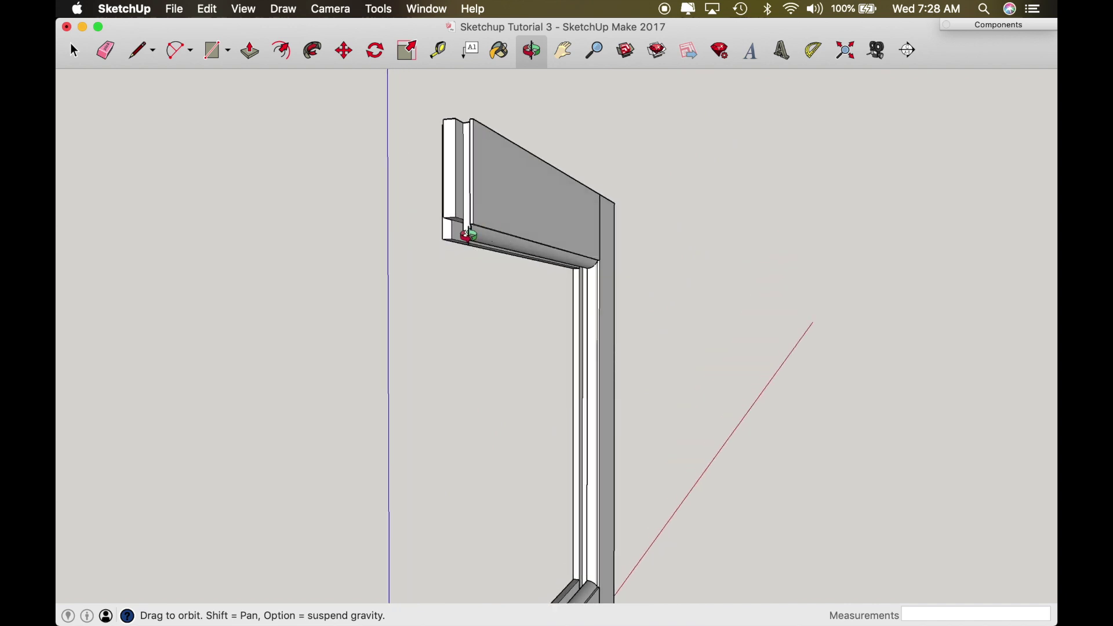
pyautogui.scroll(10, 462, 240)
pyautogui.moveTo(431, 180); pyautogui.dragTo(460, 162)
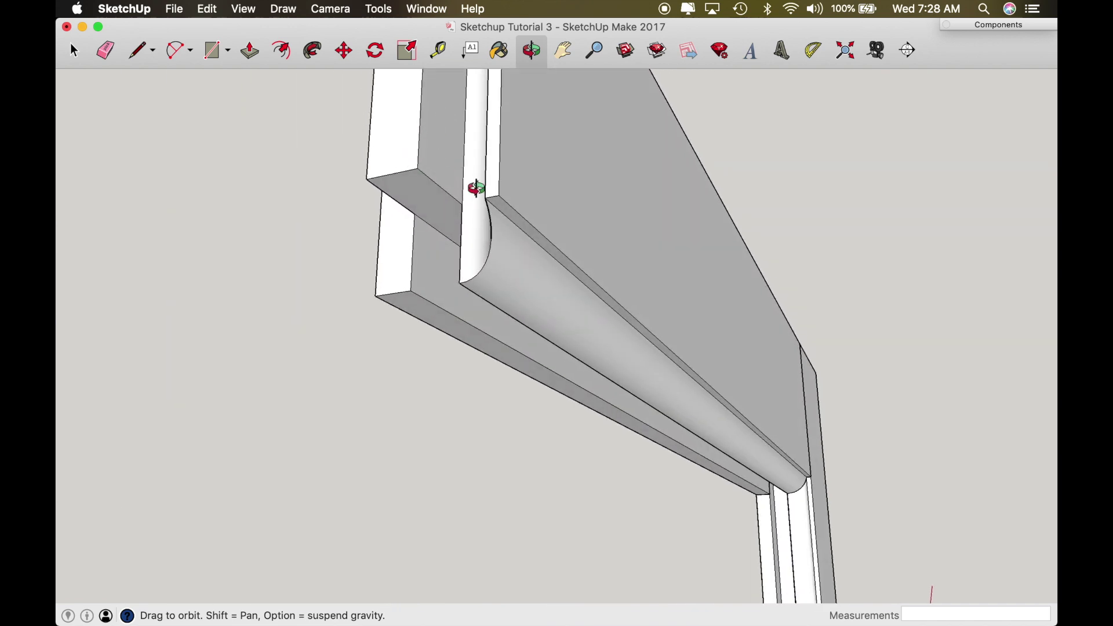
pyautogui.moveTo(496, 229); pyautogui.dragTo(470, 360)
pyautogui.scroll(-6, 495, 204)
pyautogui.keyDown('shift'); pyautogui.moveTo(495, 204); pyautogui.dragTo(527, 163); pyautogui.keyUp('shift')
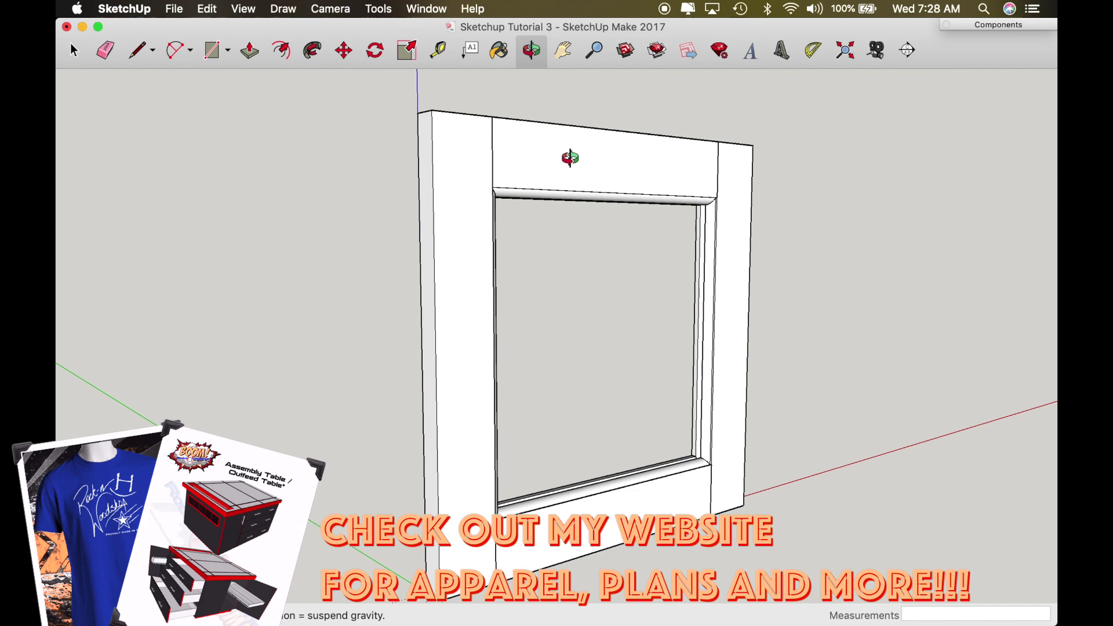
# Hide the left and right stiles of the door frame, leaving only the two rails in view.
pyautogui.moveTo(570, 157); pyautogui.dragTo(503, 285)
pyautogui.moveTo(560, 189); pyautogui.dragTo(538, 210)
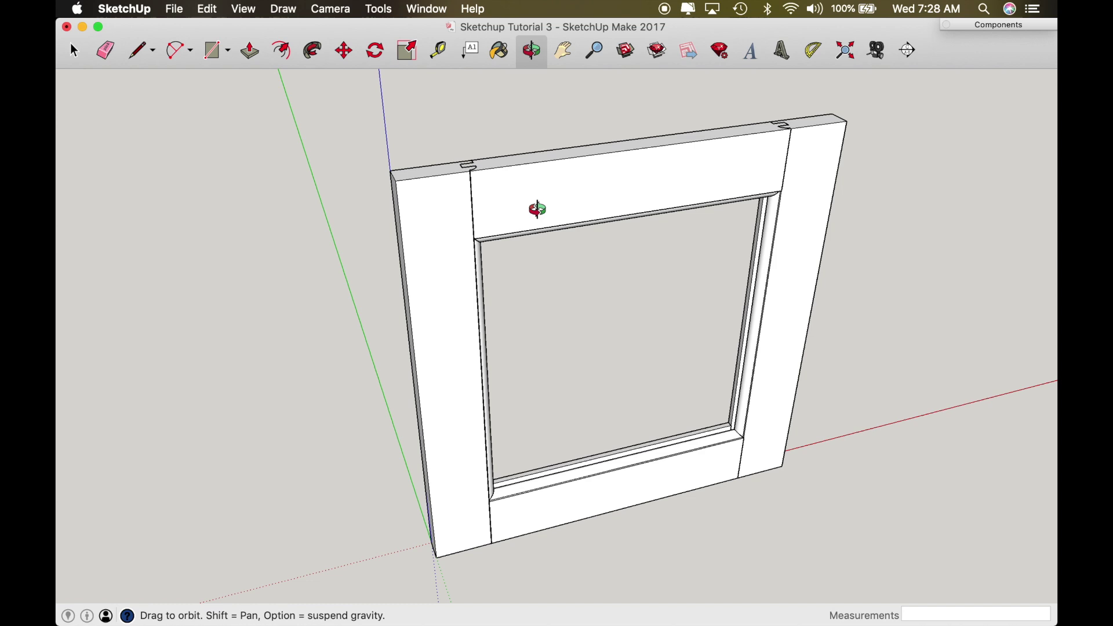
pyautogui.press('space')
pyautogui.click(439, 221)
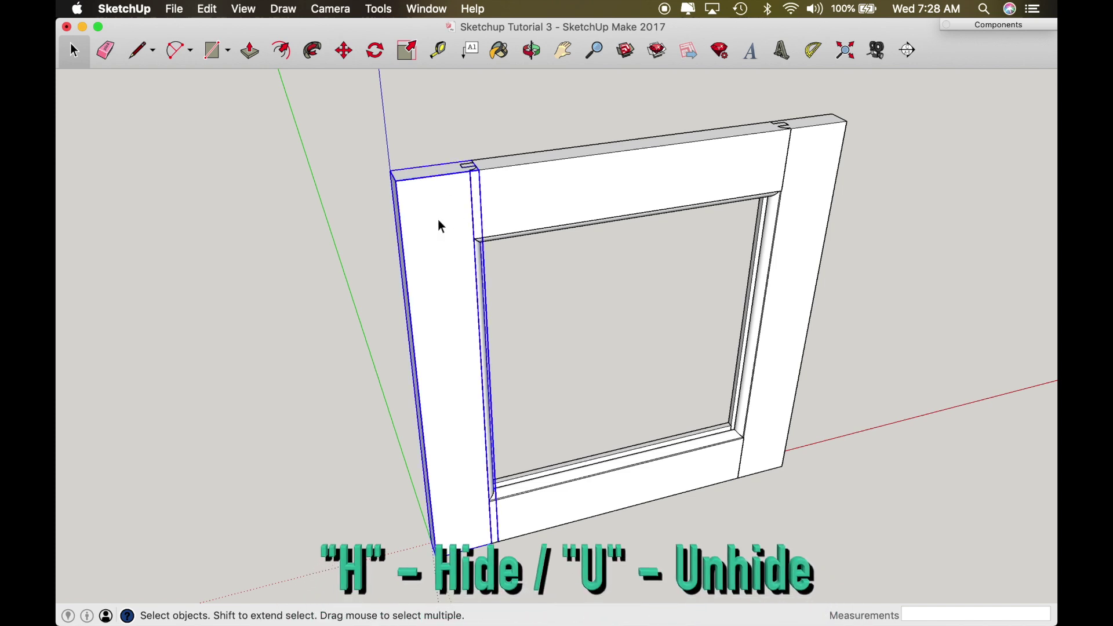
pyautogui.press('h')
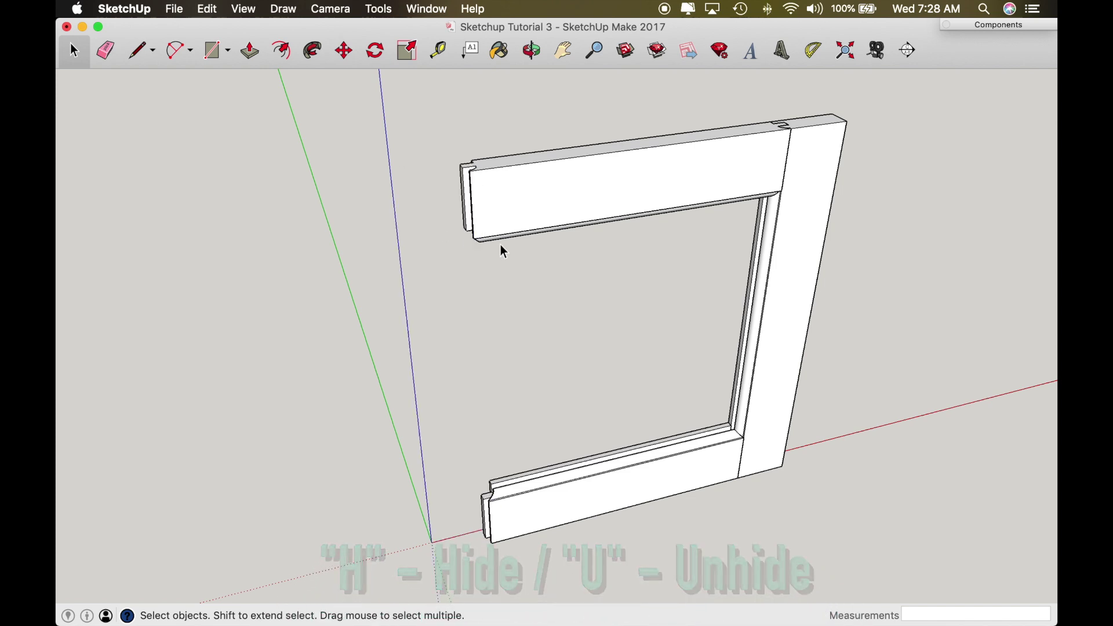
pyautogui.click(798, 236)
pyautogui.press('h')
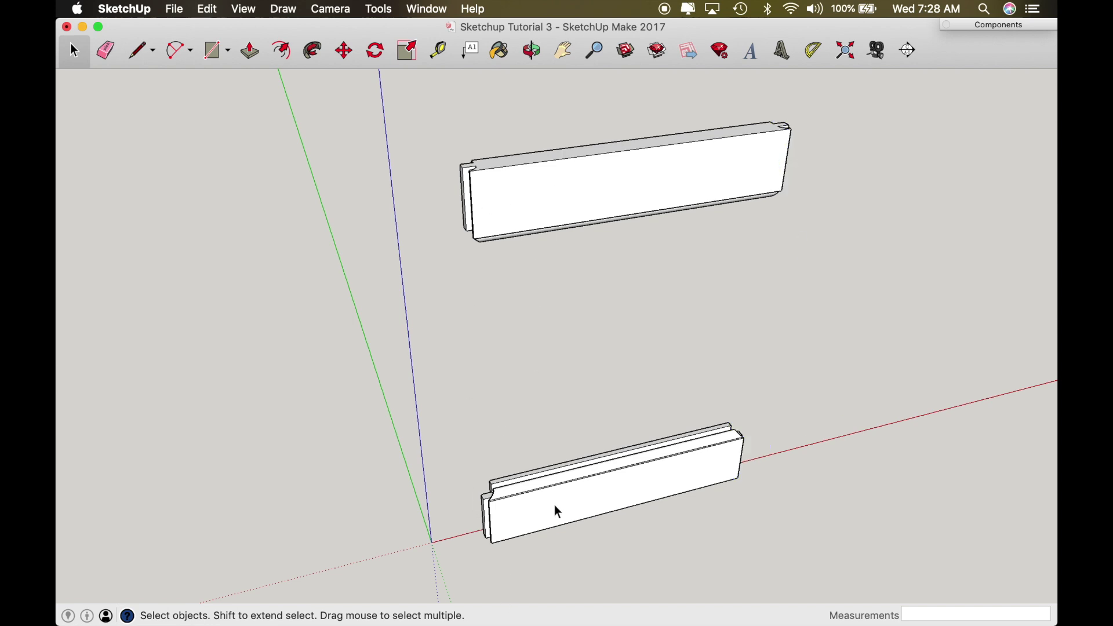
# Examine the tongue and molded lower edge at the left end of the upper rail.
pyautogui.moveTo(492, 245)
pyautogui.mouseDown(button='middle')
pyautogui.moveTo(613, 255)
pyautogui.moveTo(498, 228)
pyautogui.mouseUp(button='middle')
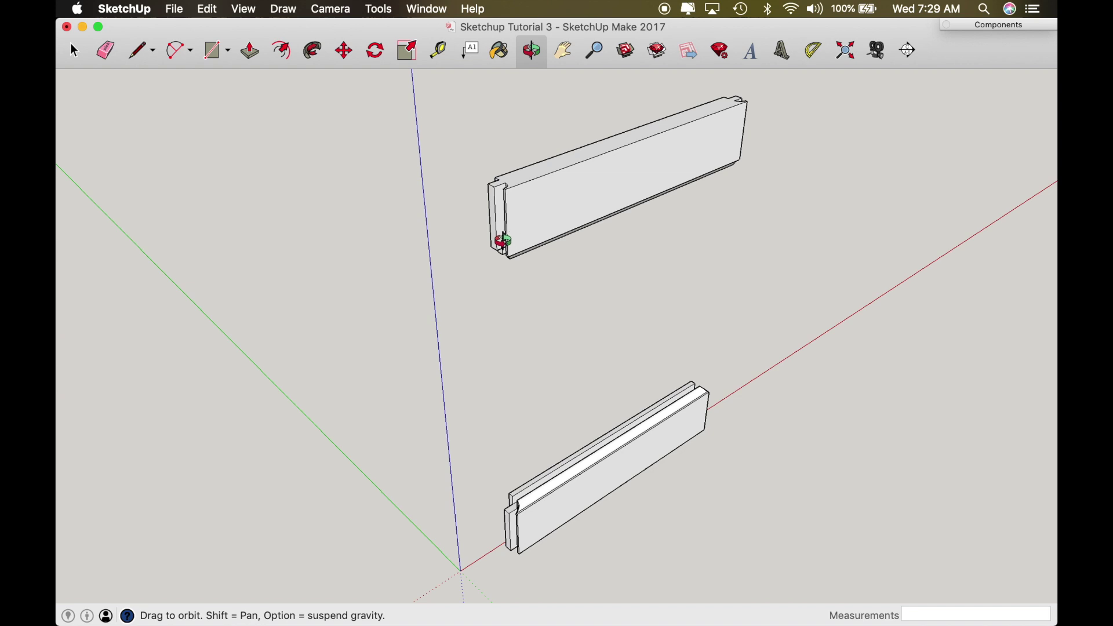
pyautogui.moveTo(502, 241); pyautogui.dragTo(470, 239)
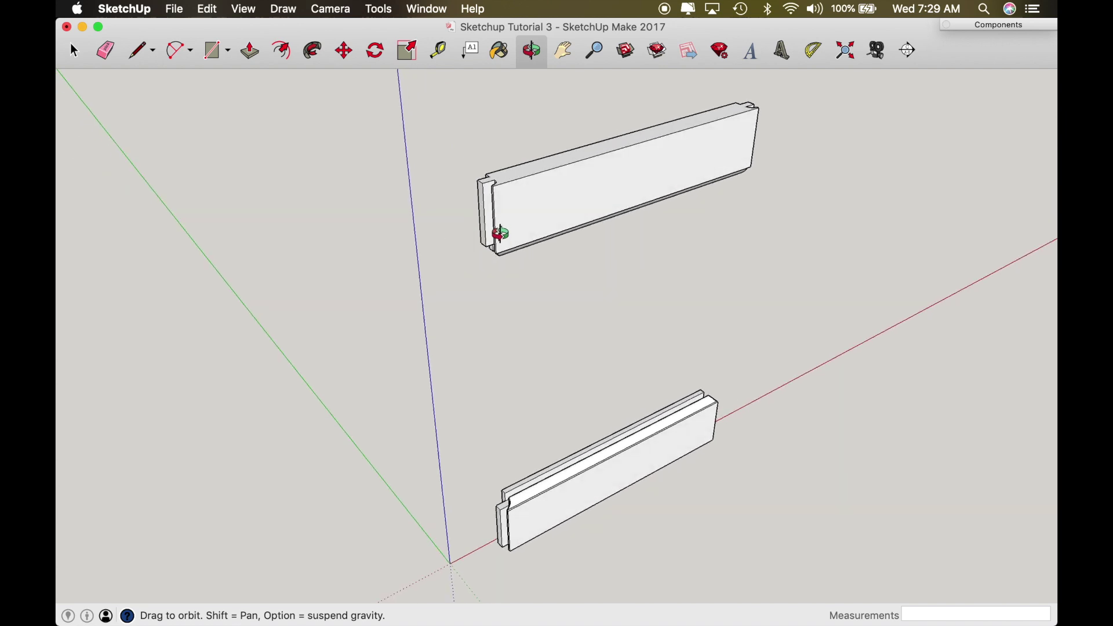
pyautogui.moveTo(500, 234); pyautogui.dragTo(502, 123)
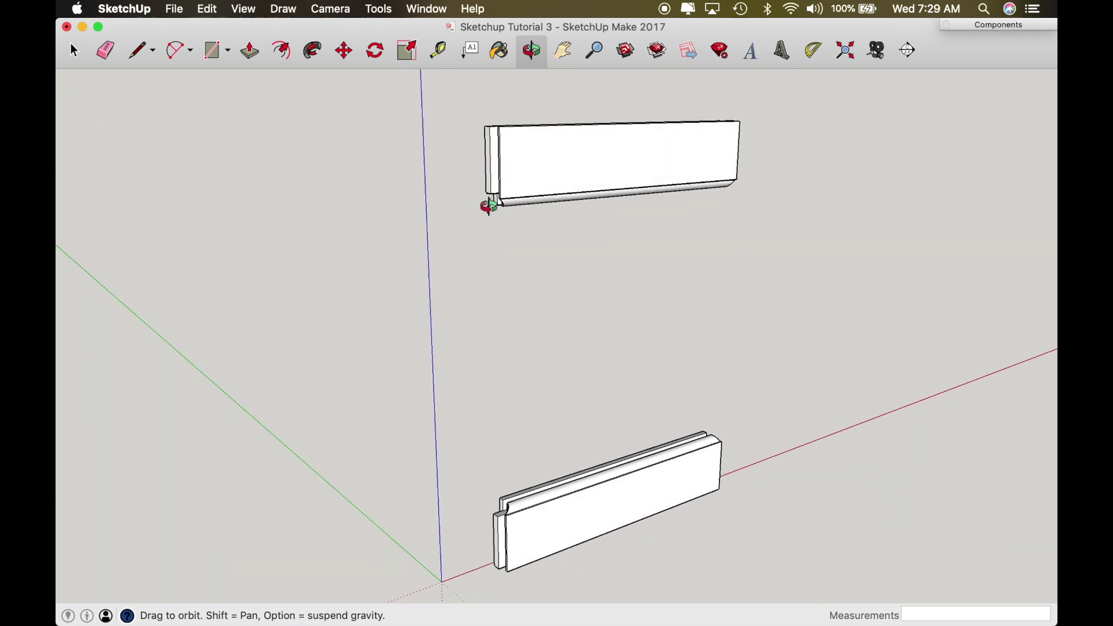
pyautogui.scroll(6, 497, 193)
pyautogui.moveTo(497, 192); pyautogui.dragTo(501, 54)
pyautogui.moveTo(537, 99); pyautogui.dragTo(497, 227)
pyautogui.scroll(5, 497, 228)
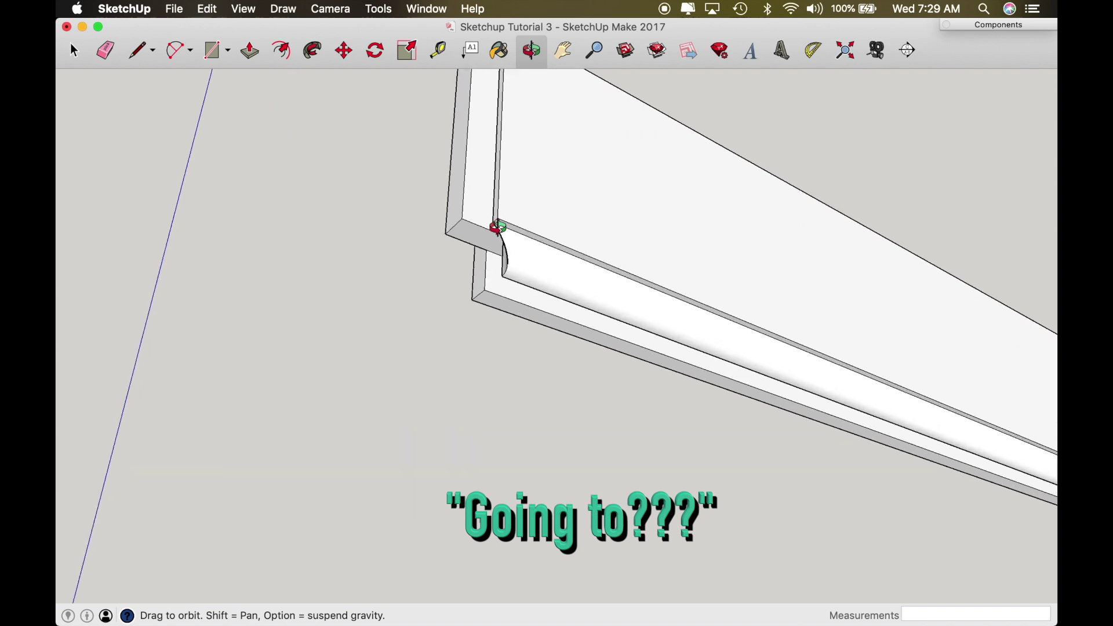
pyautogui.scroll(3, 470, 226)
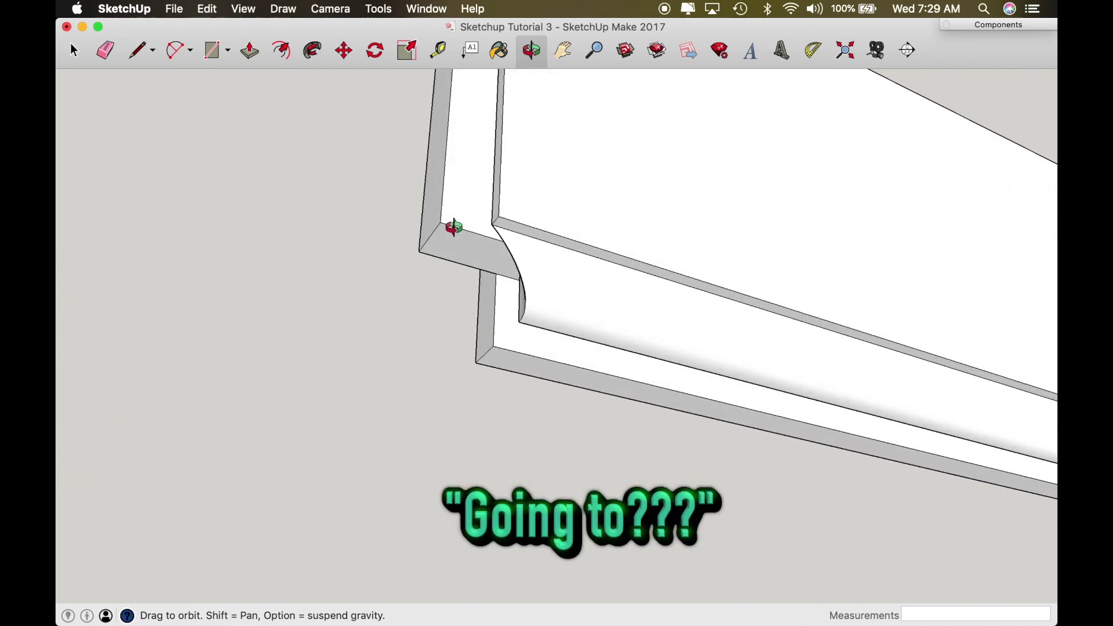
pyautogui.moveTo(473, 224); pyautogui.dragTo(490, 231)
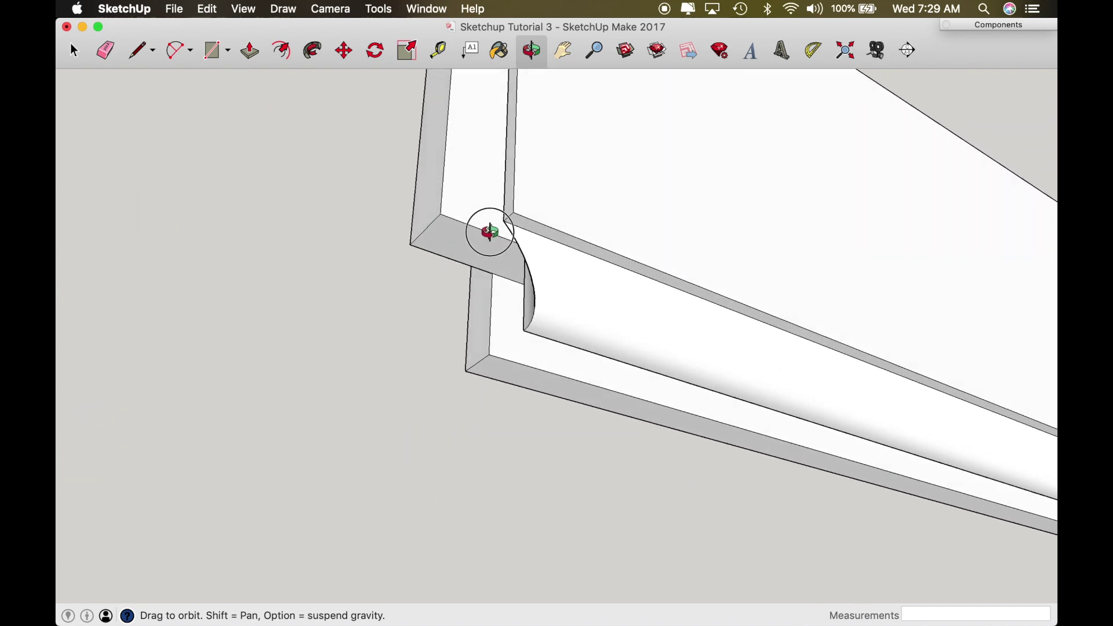
# Draw a 10 1/4" by 10 1/4" rectangle from the upper rail's lower rear tongue corner to the diagonally opposite tongue corner of the lower rail.
pyautogui.press('r')
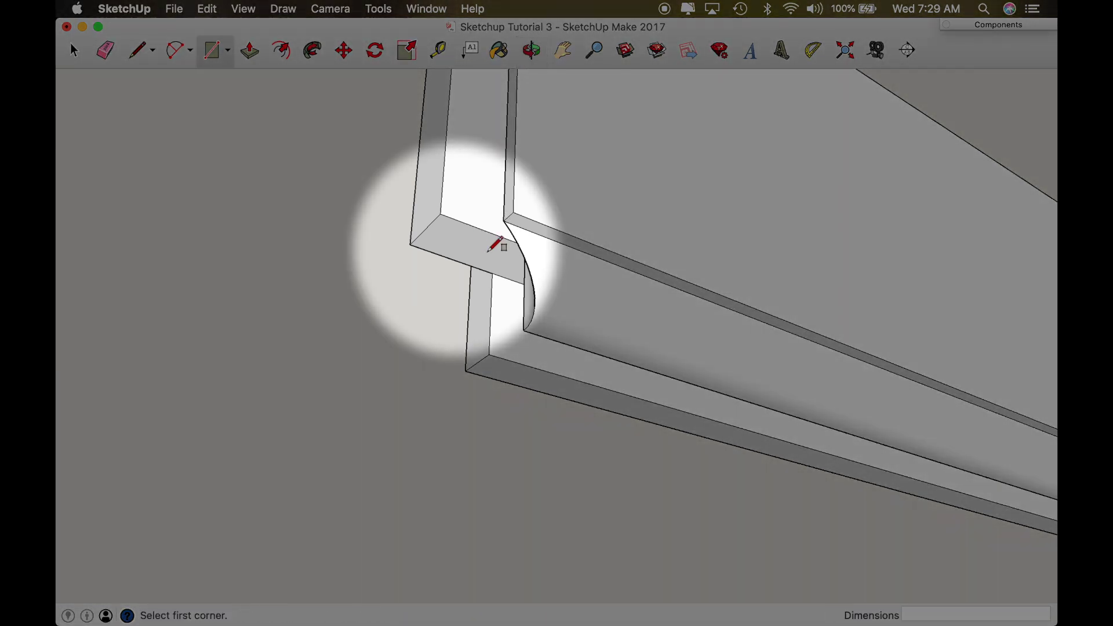
pyautogui.click(410, 243)
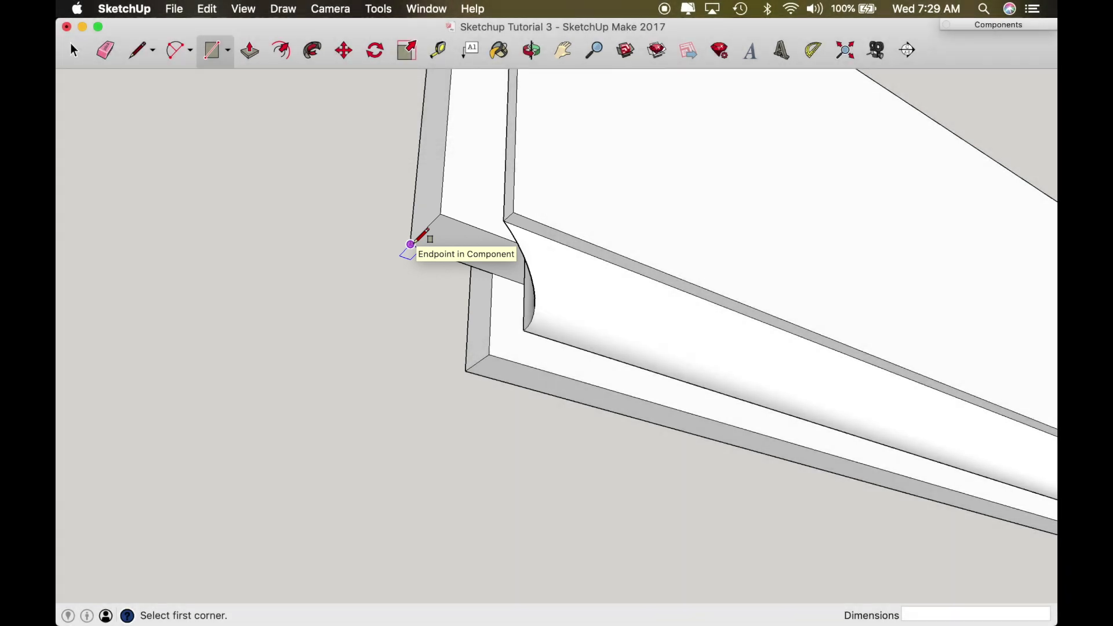
pyautogui.click(410, 244)
pyautogui.moveTo(506, 336); pyautogui.dragTo(507, 337, button='middle')
pyautogui.scroll(-10, 508, 337)
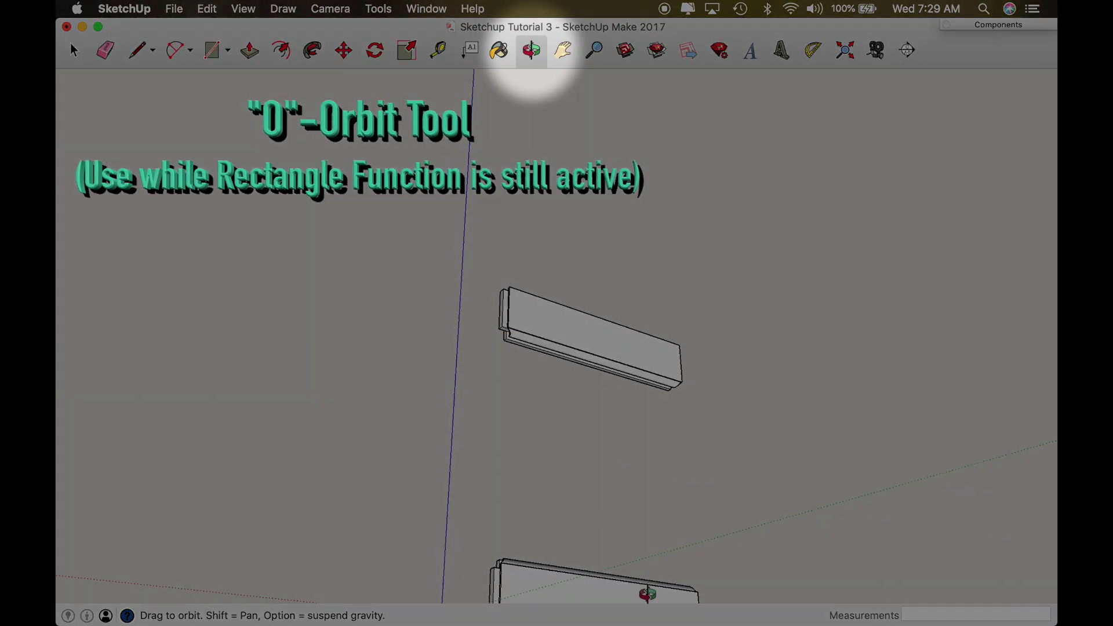
pyautogui.moveTo(647, 594); pyautogui.dragTo(561, 545, button='middle')
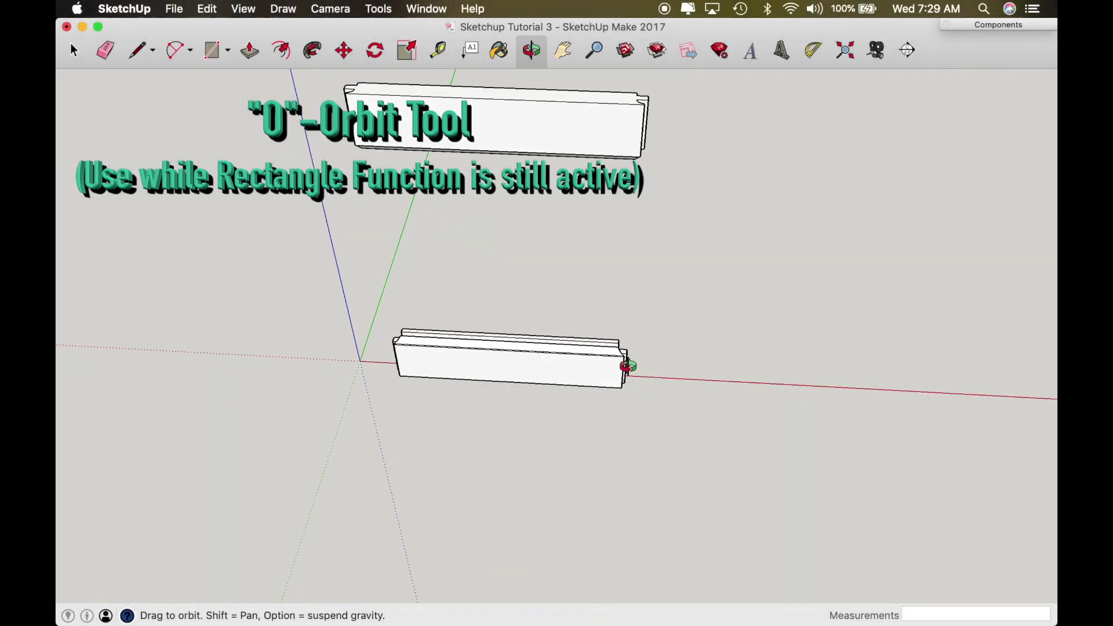
pyautogui.scroll(10, 625, 354)
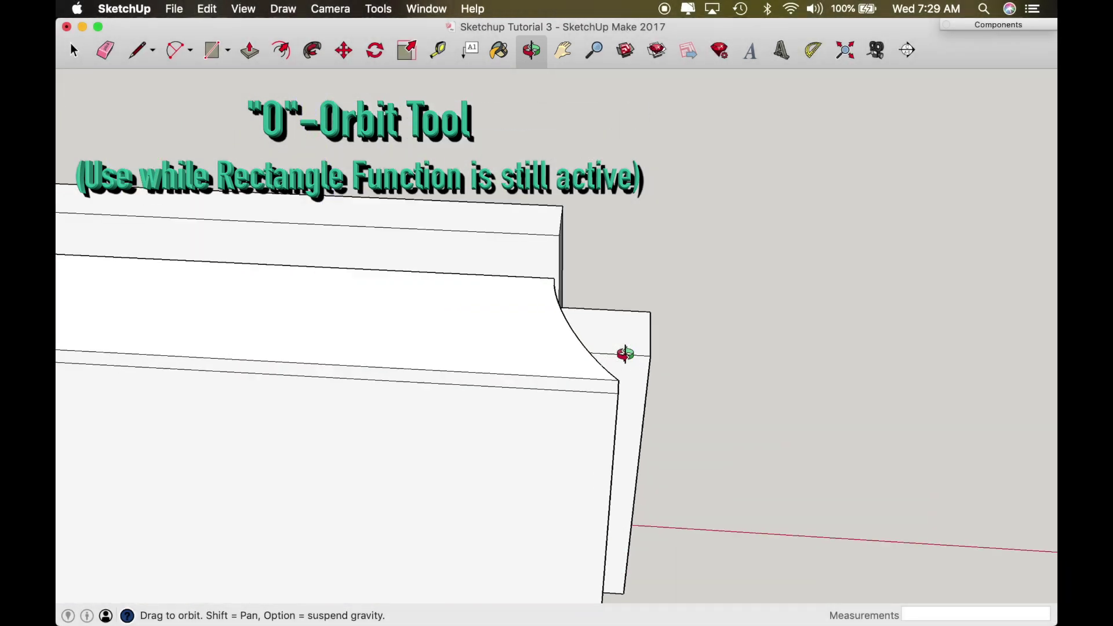
pyautogui.moveTo(624, 353); pyautogui.dragTo(540, 370, button='middle')
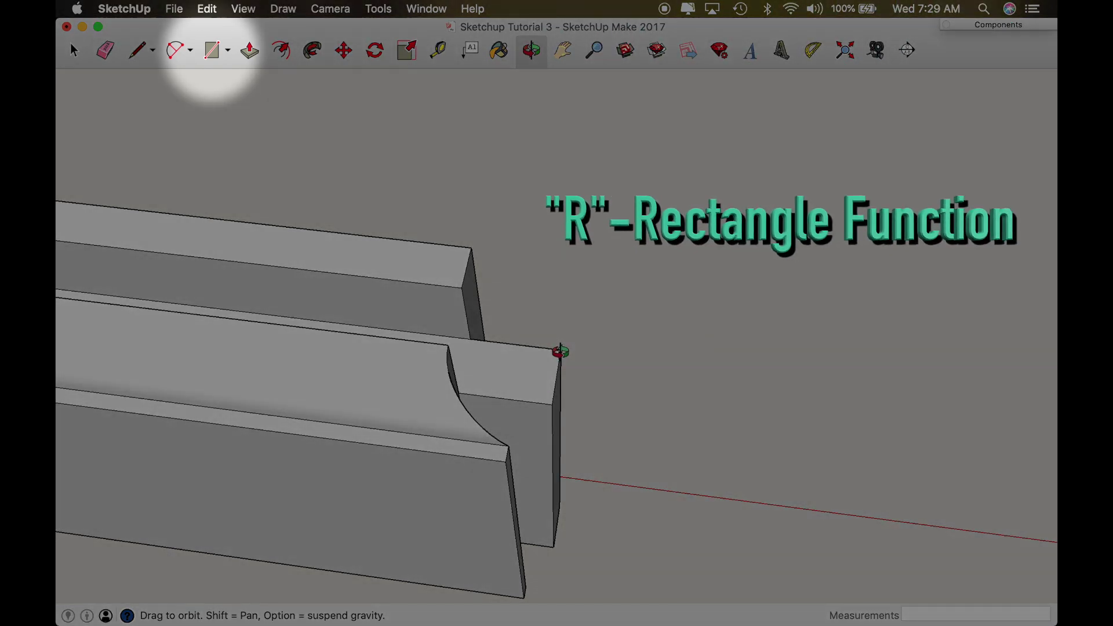
pyautogui.press('r')
pyautogui.click(561, 349)
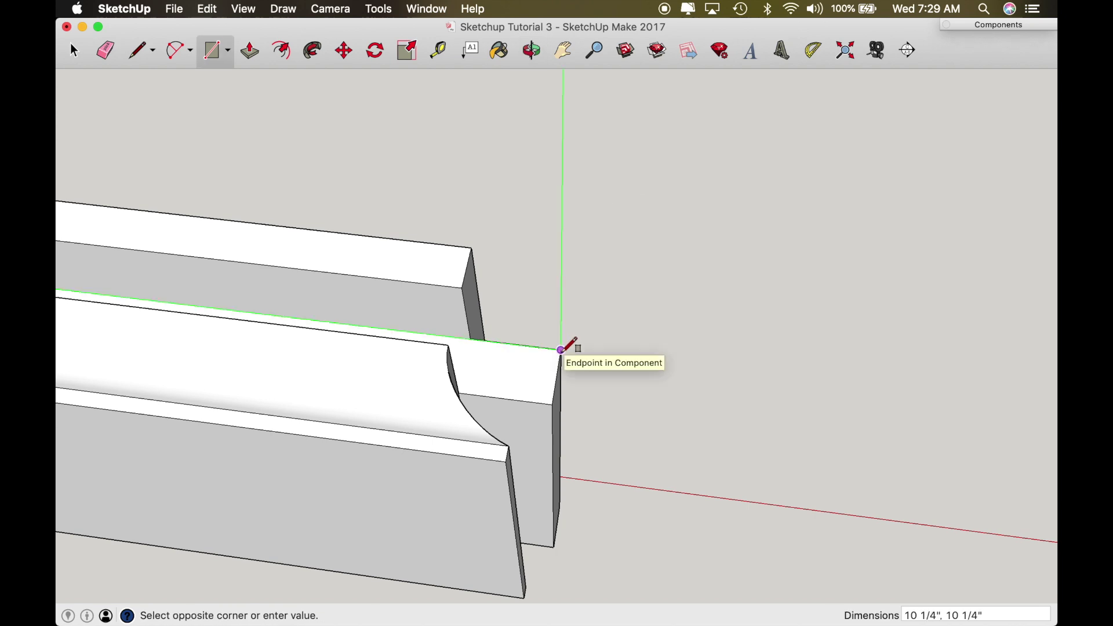
pyautogui.click(561, 350)
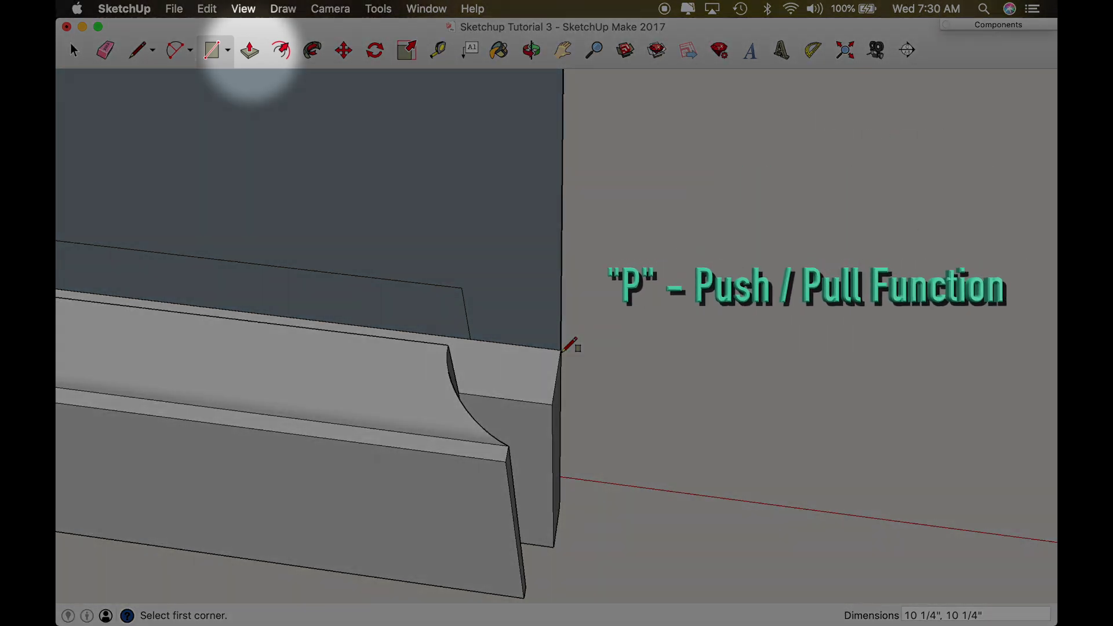
# Push/Pull the rectangle forward by .75" to give the panel its thickness.
pyautogui.press('p')
pyautogui.click(539, 271)
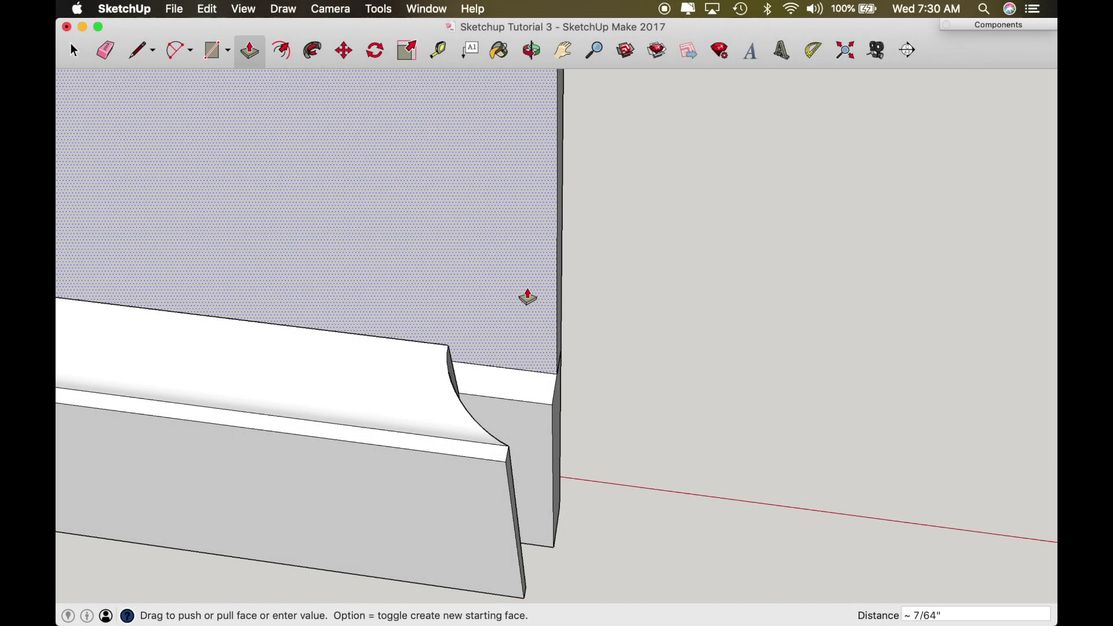
pyautogui.write('.')
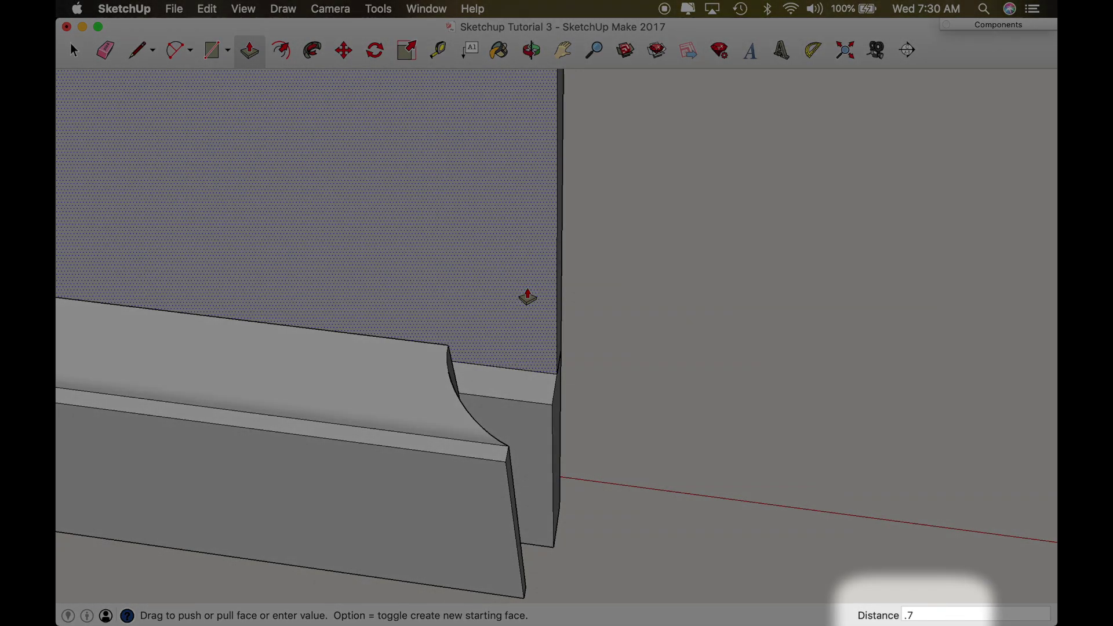
pyautogui.write('75')
pyautogui.press('Return')
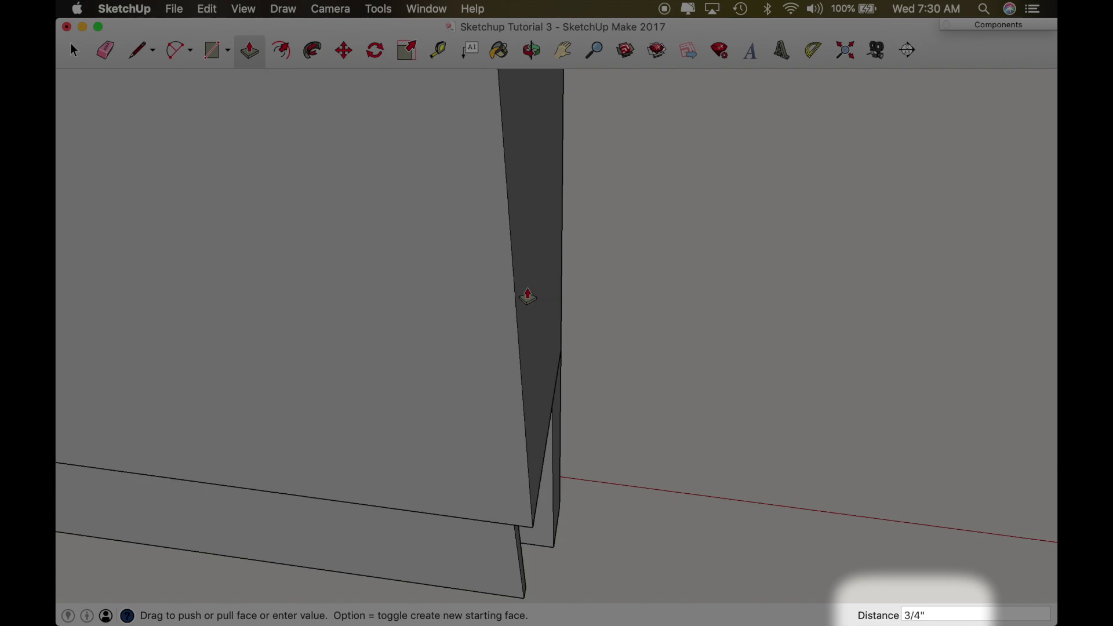
# Make the whole extruded block a component with the definition name Panel.
pyautogui.press('o')
pyautogui.moveTo(536, 281); pyautogui.dragTo(355, 224)
pyautogui.press('space')
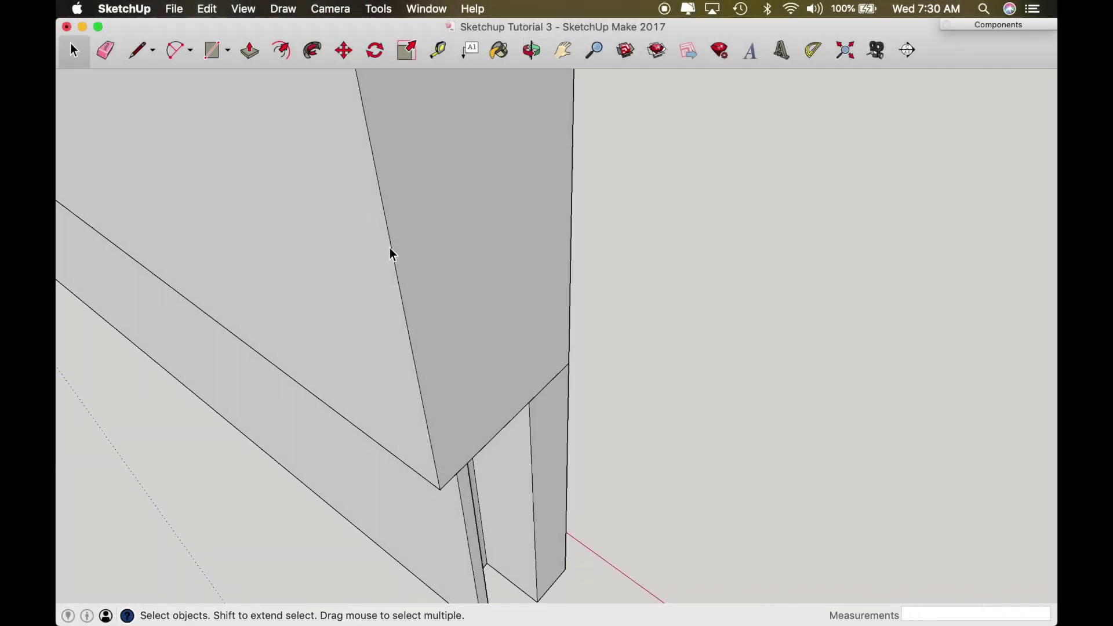
pyautogui.tripleClick(434, 268)
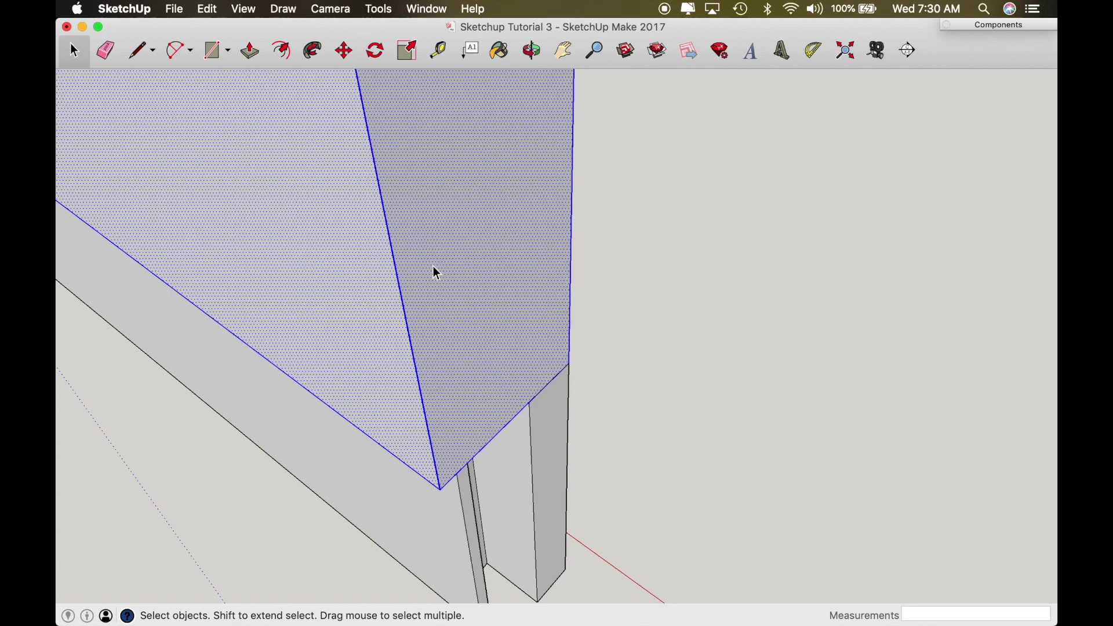
pyautogui.press('g')
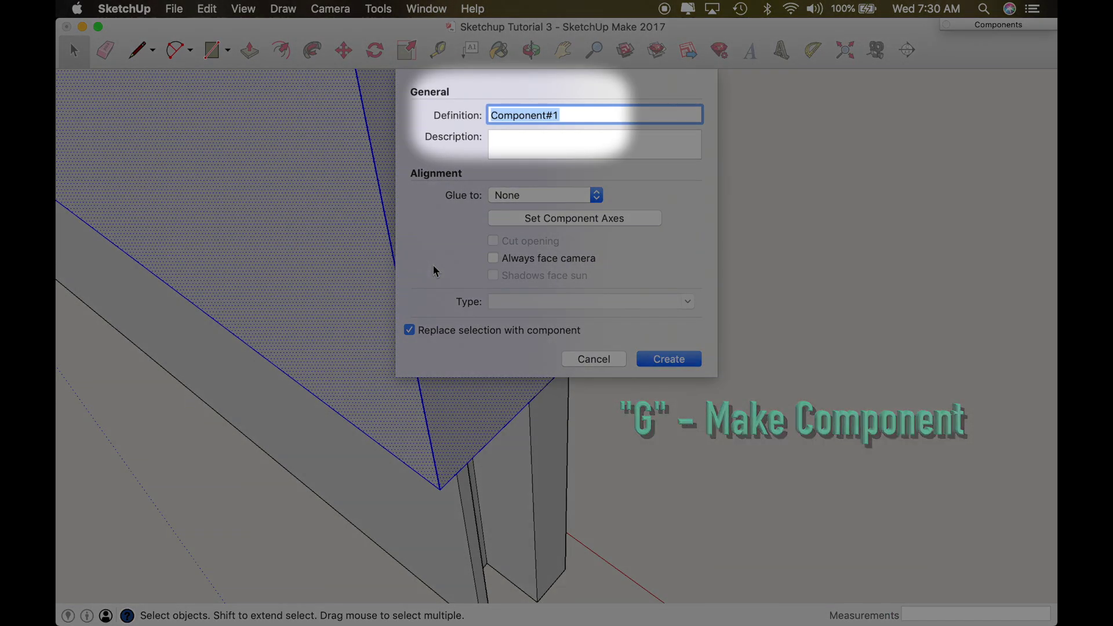
pyautogui.write('Panel')
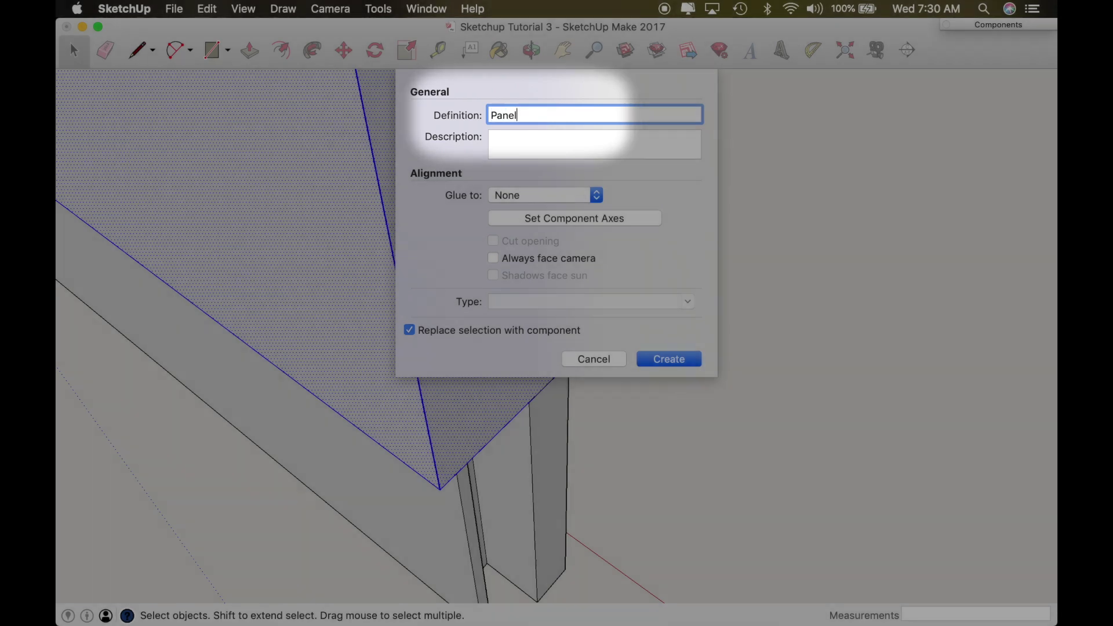
pyautogui.press('Return')
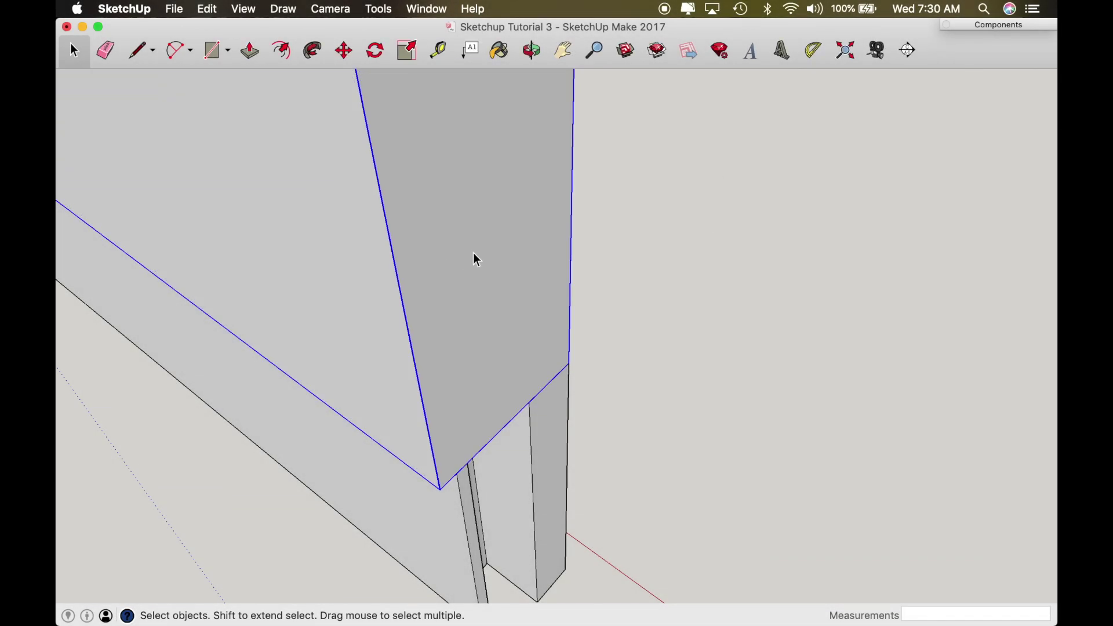
# Place a guide along the end of the upper rail's tongue, offset 1/16" inward from its rear edge.
pyautogui.press('o')
pyautogui.moveTo(477, 270)
pyautogui.mouseDown()
pyautogui.moveTo(479, 372)
pyautogui.moveTo(467, 190)
pyautogui.moveTo(469, 373)
pyautogui.moveTo(377, 390)
pyautogui.moveTo(401, 624)
pyautogui.mouseUp()
pyautogui.moveTo(455, 421); pyautogui.dragTo(383, 248)
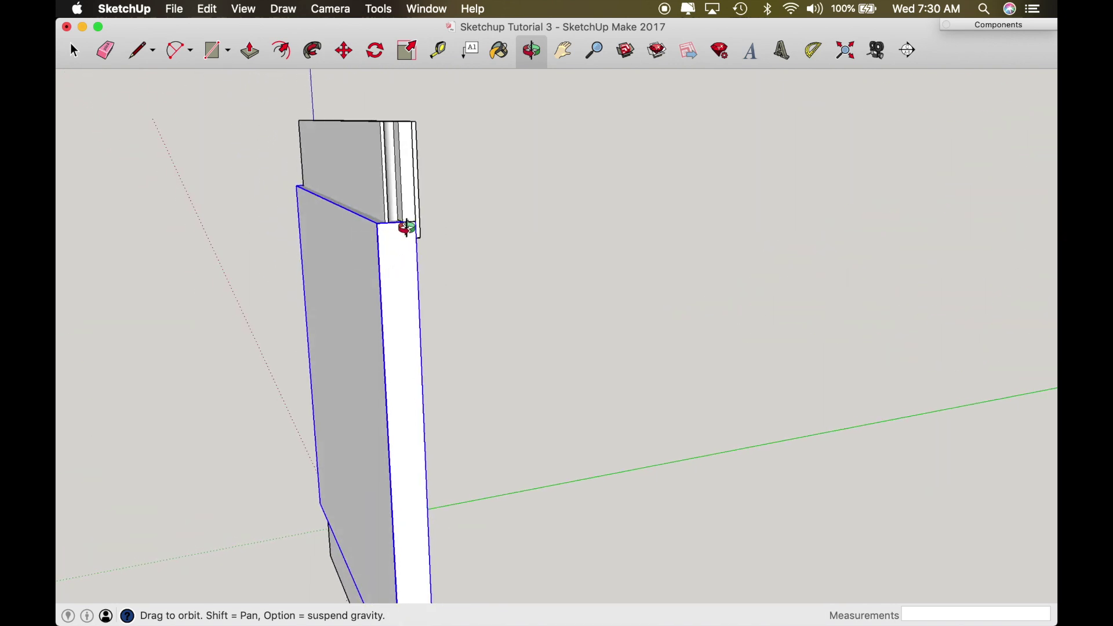
pyautogui.scroll(5, 406, 227)
pyautogui.moveTo(405, 226); pyautogui.dragTo(325, 206)
pyautogui.moveTo(477, 232); pyautogui.dragTo(399, 176)
pyautogui.moveTo(494, 273)
pyautogui.mouseDown()
pyautogui.moveTo(497, 218)
pyautogui.moveTo(472, 336)
pyautogui.moveTo(506, 229)
pyautogui.moveTo(514, 284)
pyautogui.mouseUp()
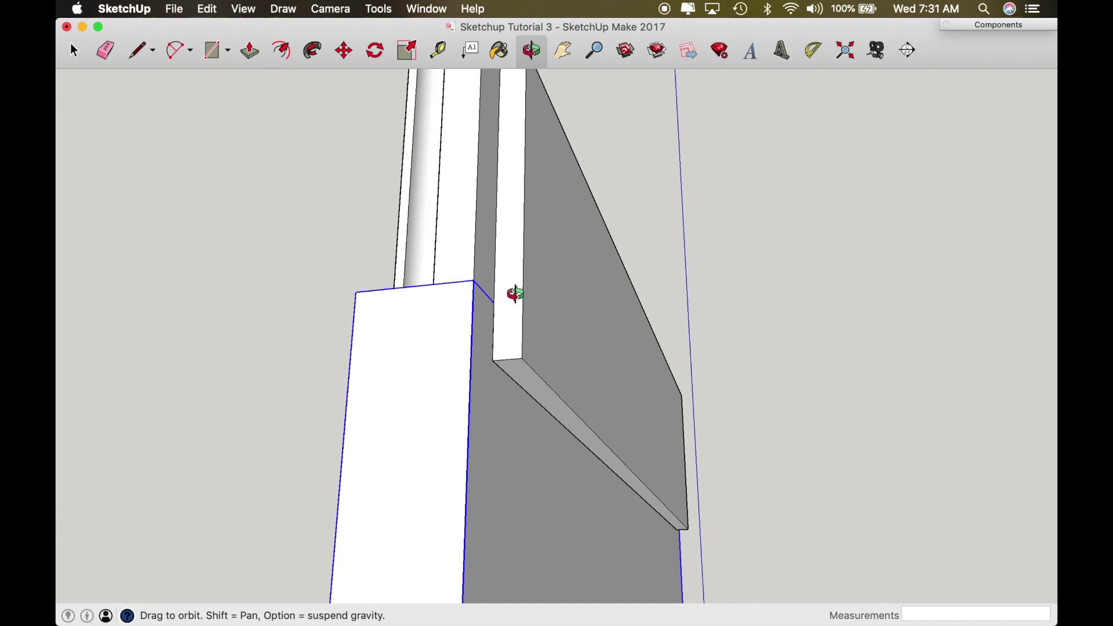
pyautogui.press('t')
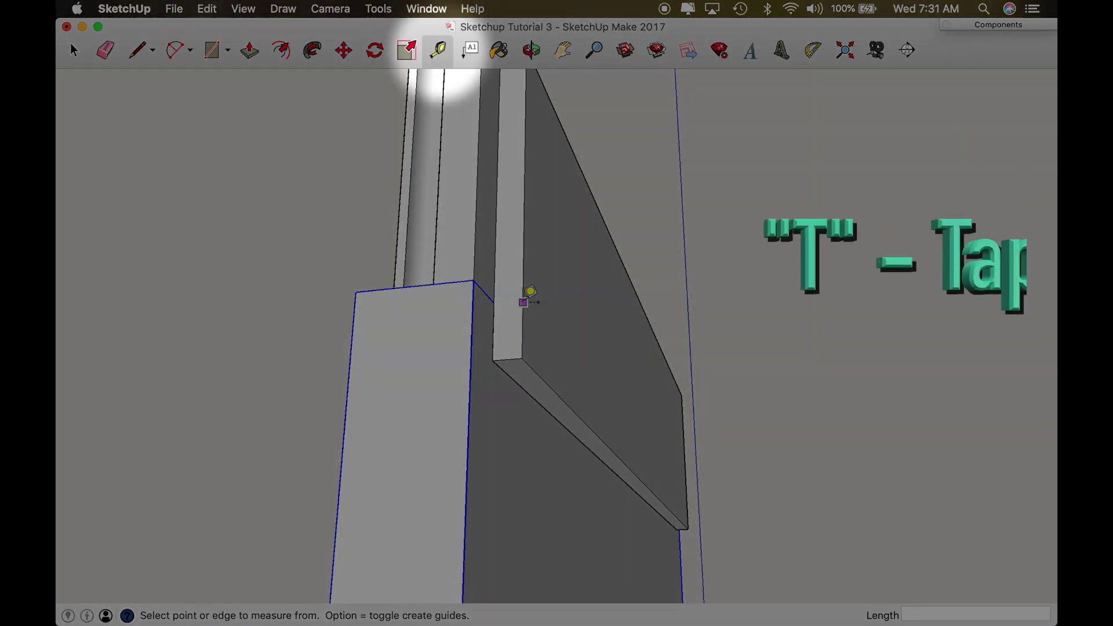
pyautogui.click(523, 302)
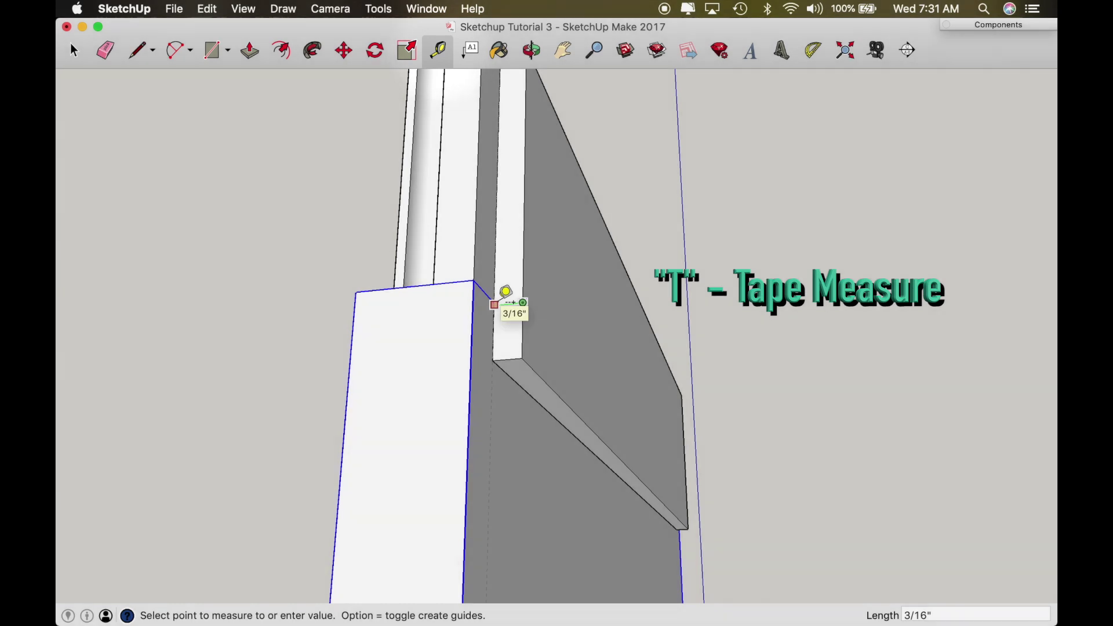
pyautogui.write('1/16')
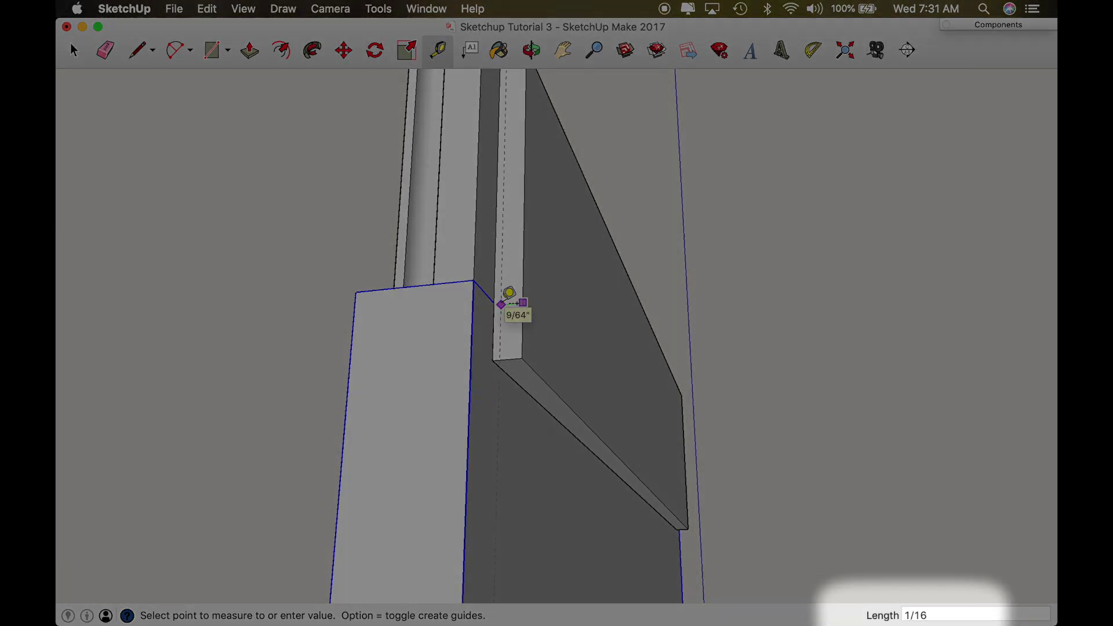
pyautogui.press('Return')
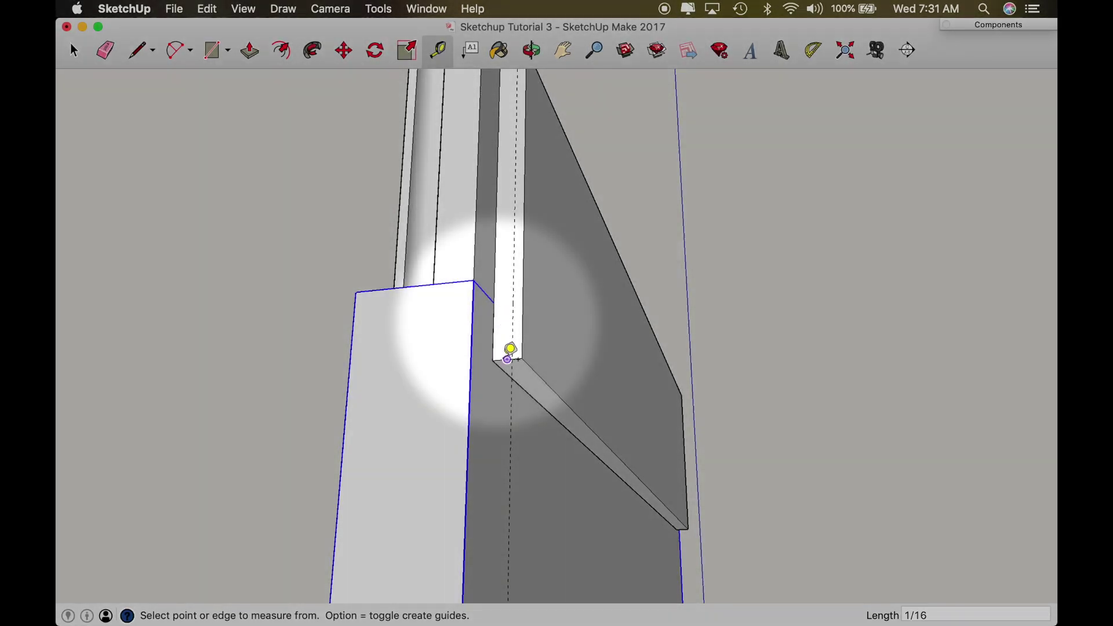
# Place a guide 3/8" above the tongue's lower edge and move the panel 1/8" back so its rear upper corner meets the guide intersection.
pyautogui.click(507, 359)
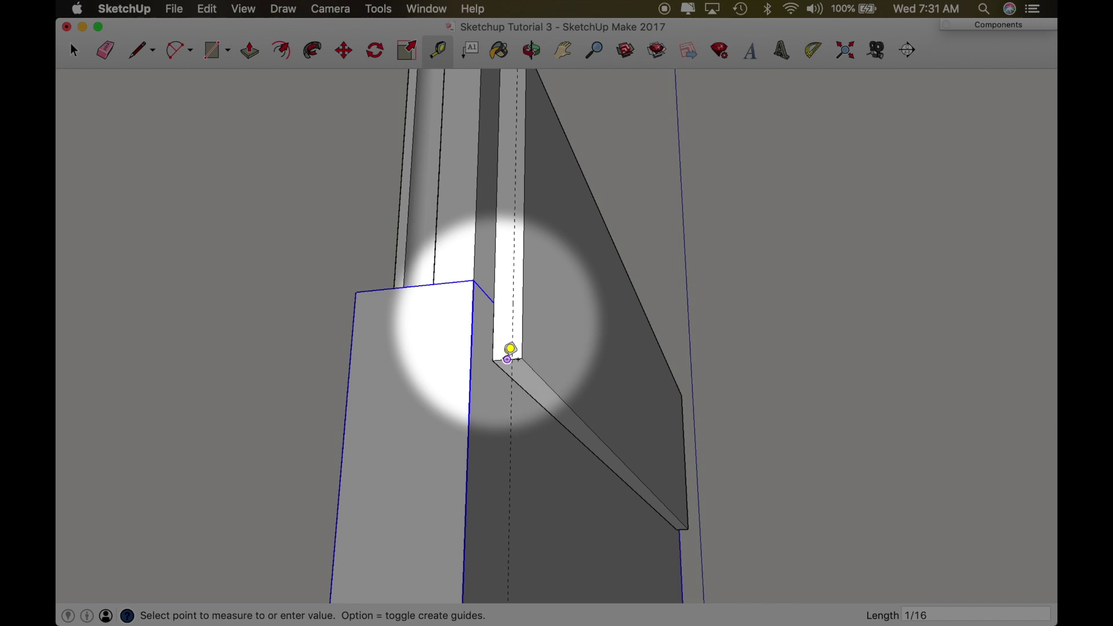
pyautogui.click(503, 294)
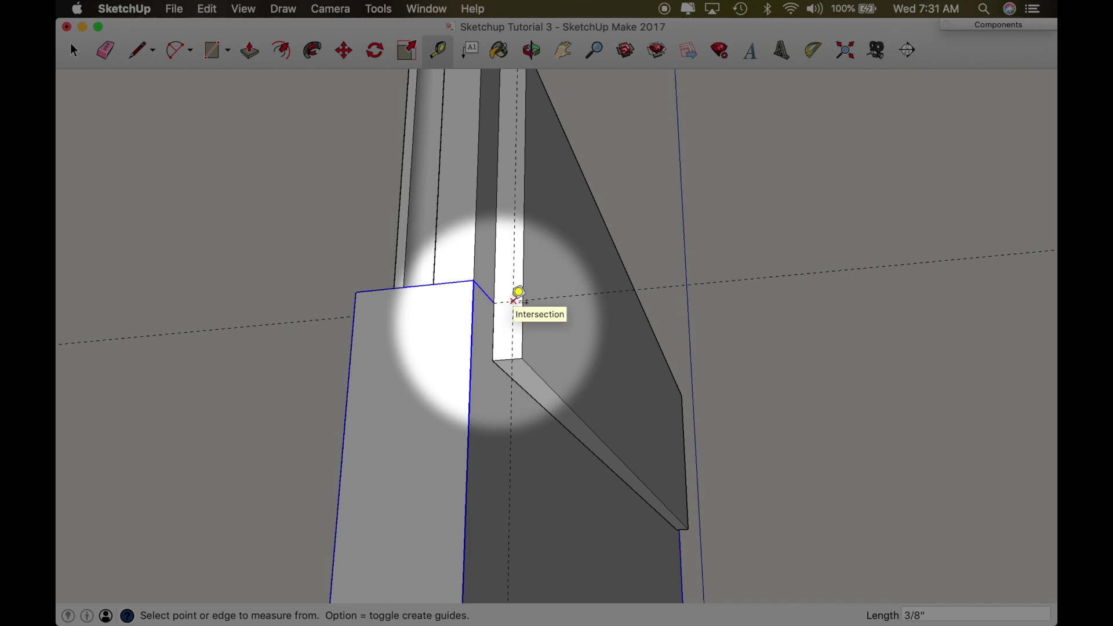
pyautogui.press('space')
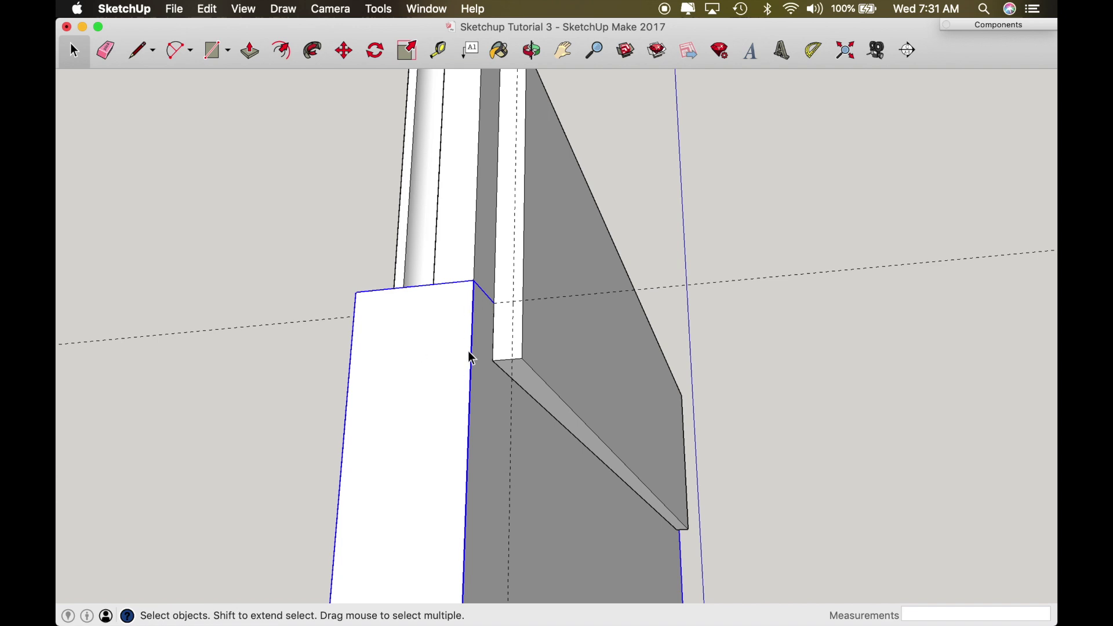
pyautogui.press('m')
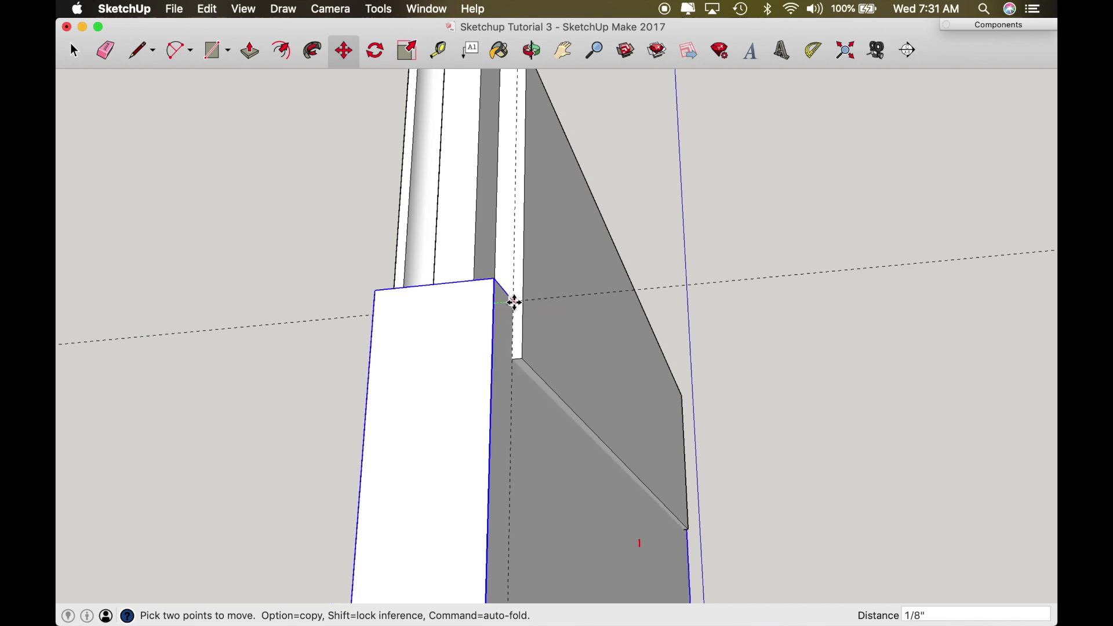
pyautogui.click(513, 302)
pyautogui.press('space')
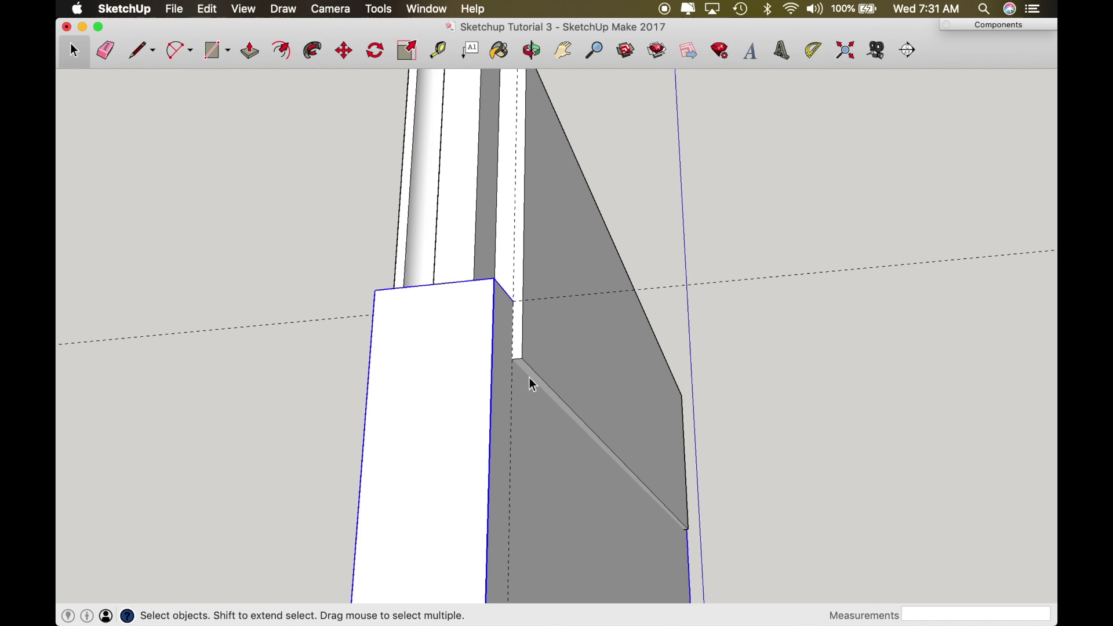
# Place vertical guides down the panel's end face in line with the front and rear faces of the rail tongue.
pyautogui.press('o')
pyautogui.moveTo(469, 357); pyautogui.dragTo(636, 499)
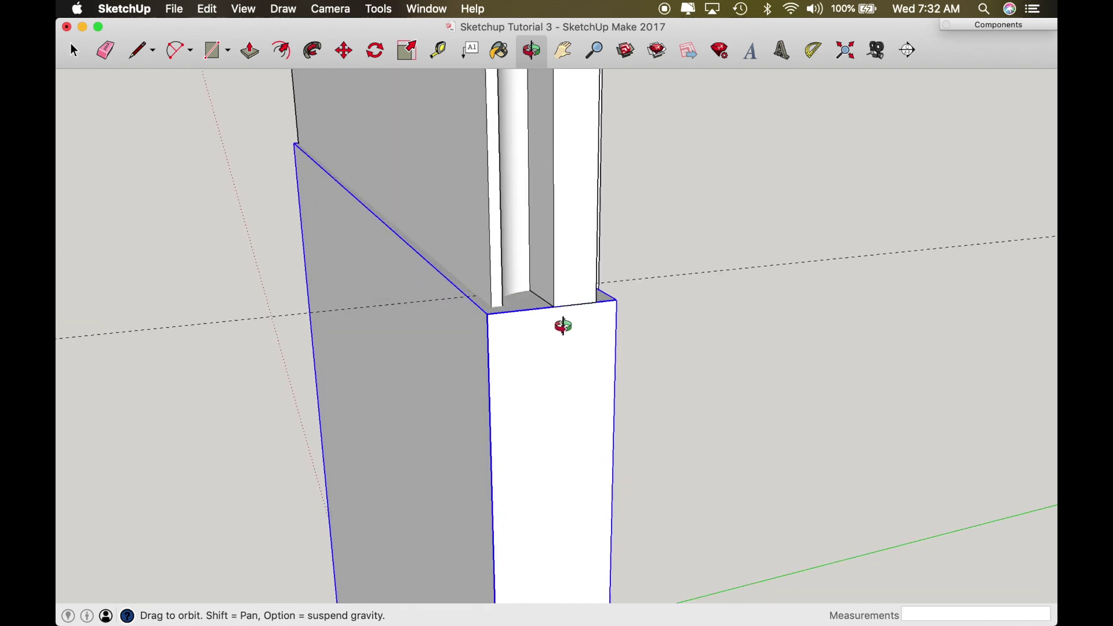
pyautogui.press('t')
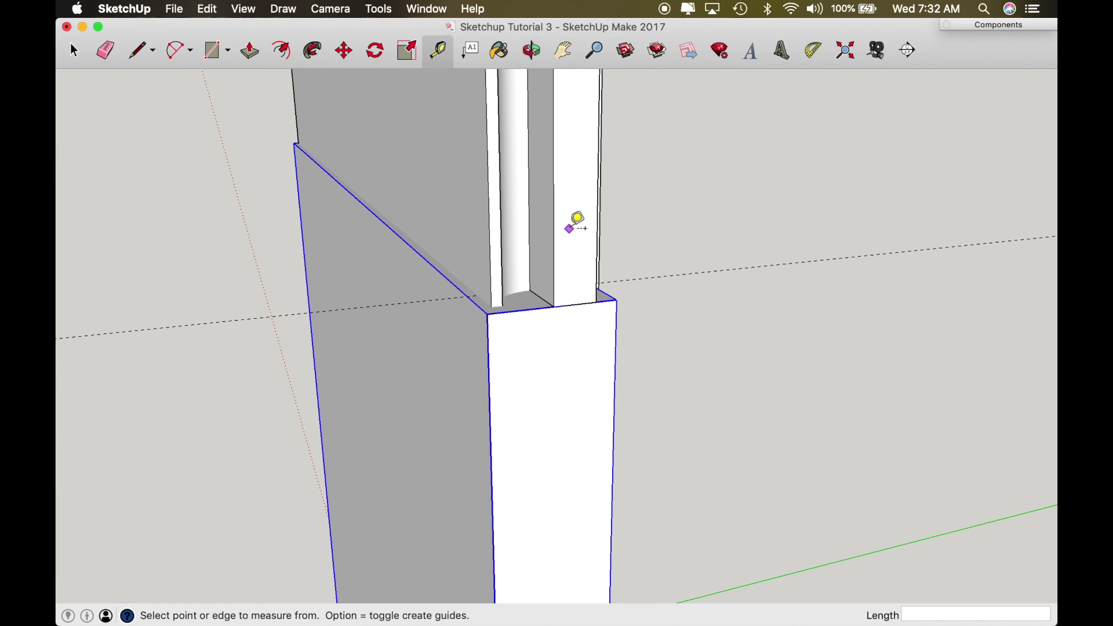
pyautogui.click(563, 213)
pyautogui.click(597, 229)
pyautogui.press('space')
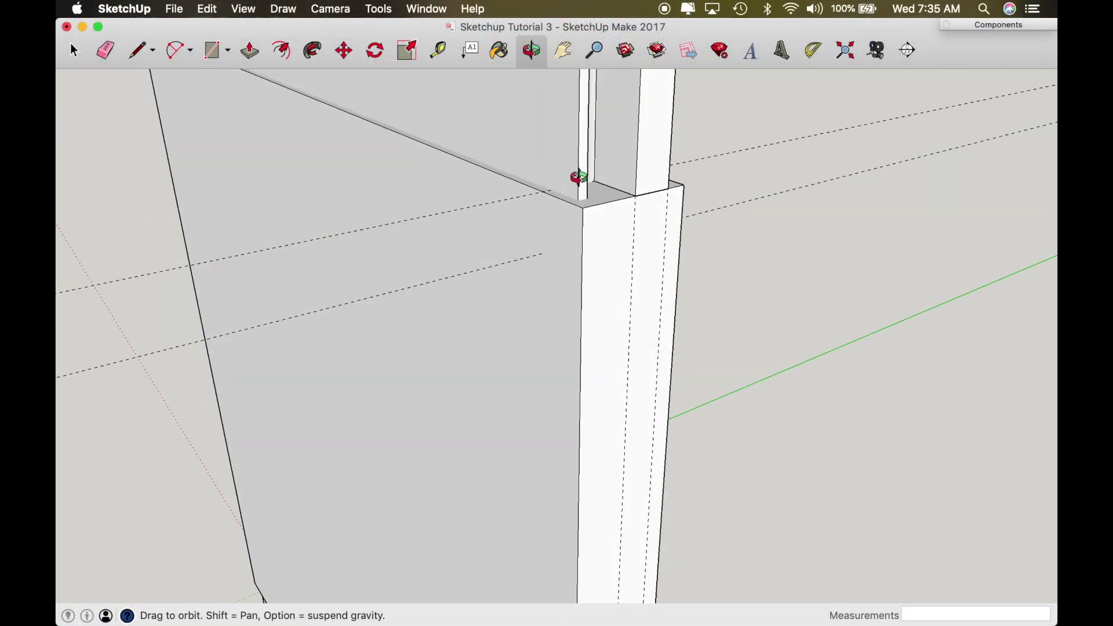
# Open the Panel component for editing and place a guide 3/8" below the upper edge of its end face.
pyautogui.moveTo(625, 239)
pyautogui.mouseDown()
pyautogui.moveTo(511, 248)
pyautogui.moveTo(638, 229)
pyautogui.moveTo(616, 232)
pyautogui.mouseUp()
pyautogui.press('t')
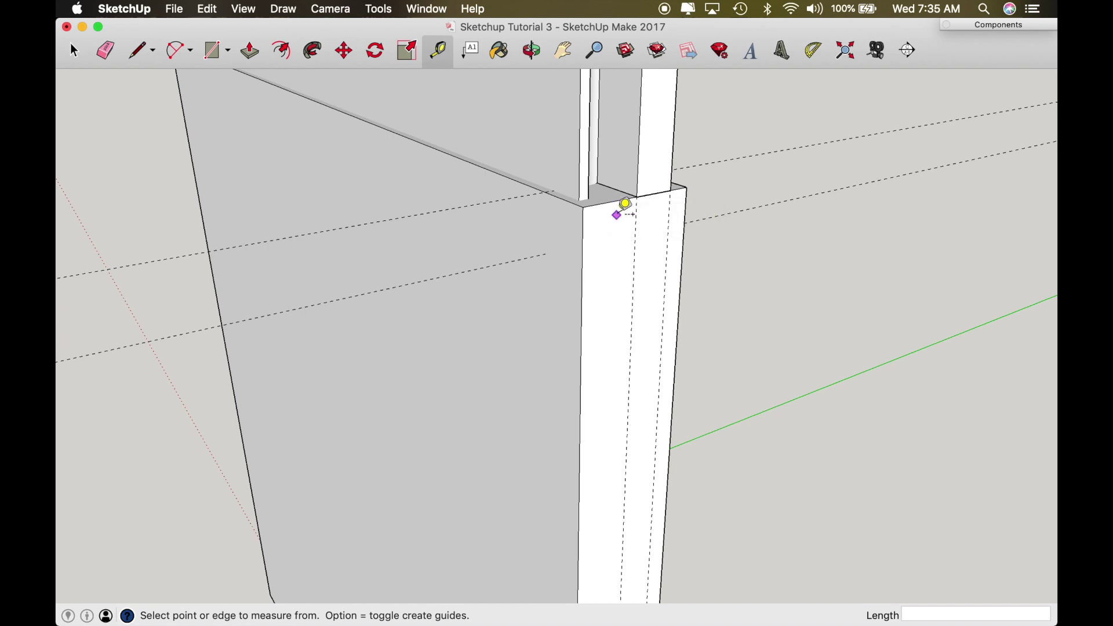
pyautogui.press('space')
pyautogui.click(610, 276)
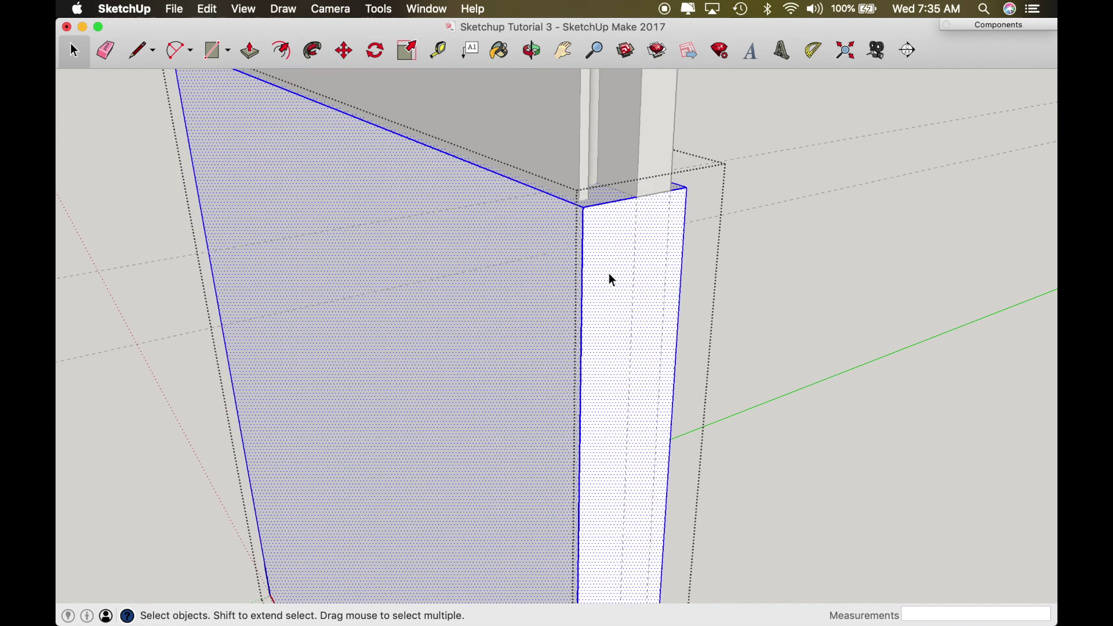
pyautogui.press('t')
pyautogui.click(610, 201)
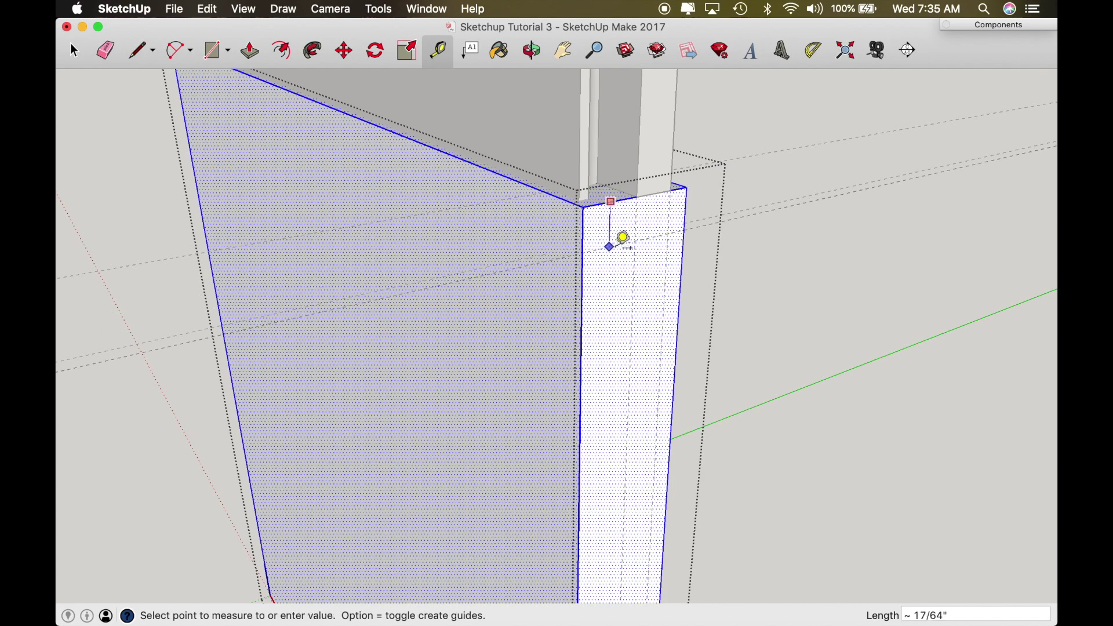
pyautogui.write('3/8')
pyautogui.press('Return')
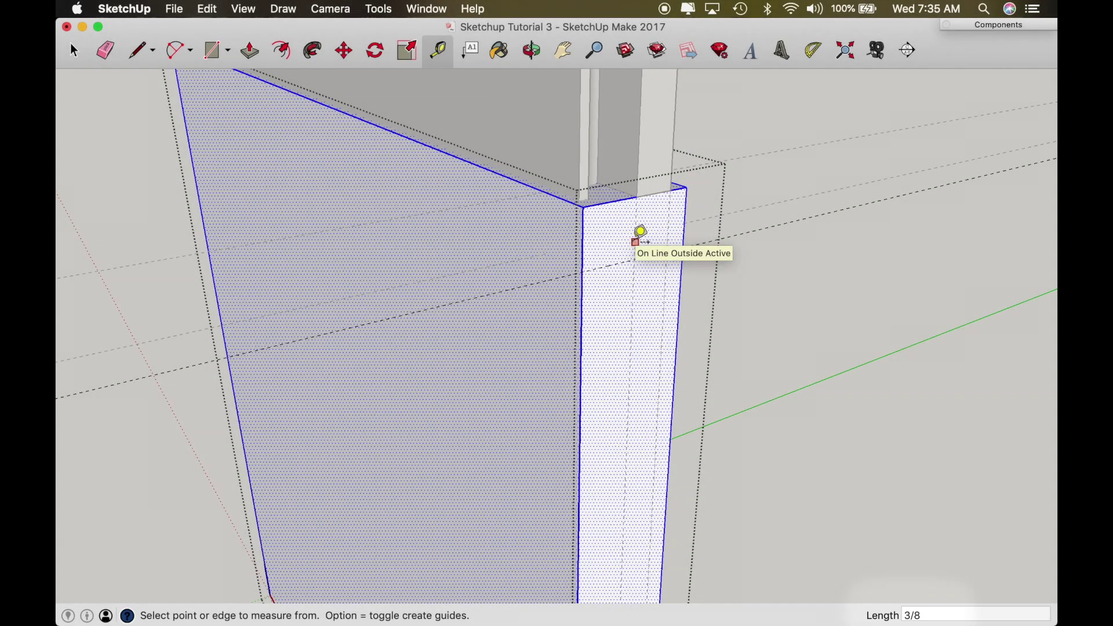
# Place a guide 1.25" below the 3/8" guide on the panel's end face and undo it.
pyautogui.moveTo(638, 231); pyautogui.dragTo(557, 236, button='middle')
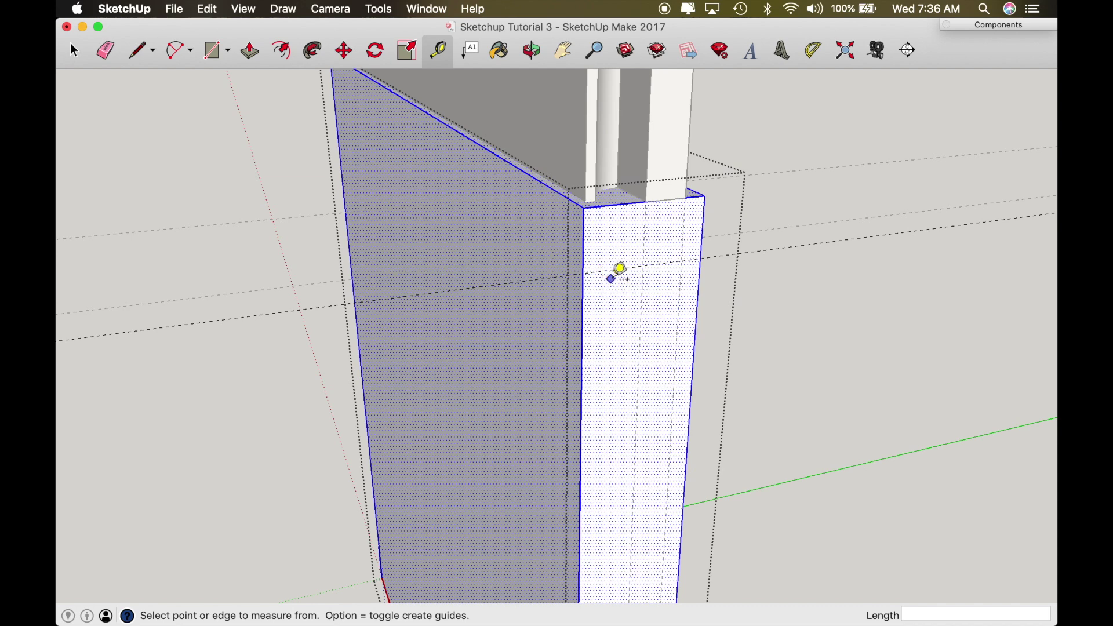
pyautogui.click(614, 264)
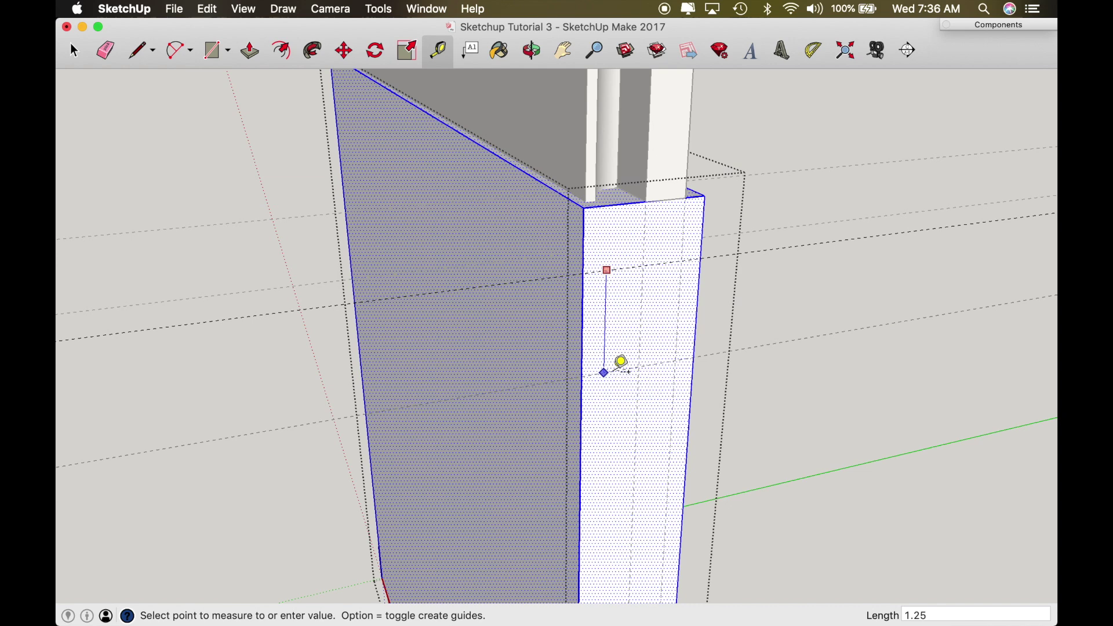
pyautogui.click(620, 363)
pyautogui.press('o')
pyautogui.moveTo(620, 323); pyautogui.dragTo(720, 240)
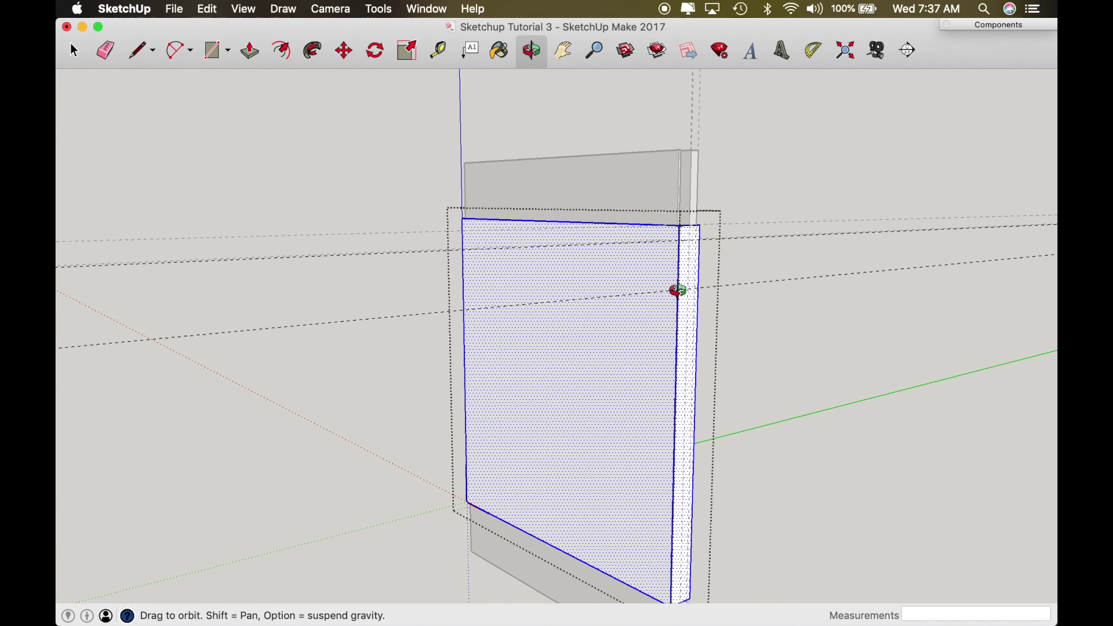
pyautogui.scroll(5, 686, 264)
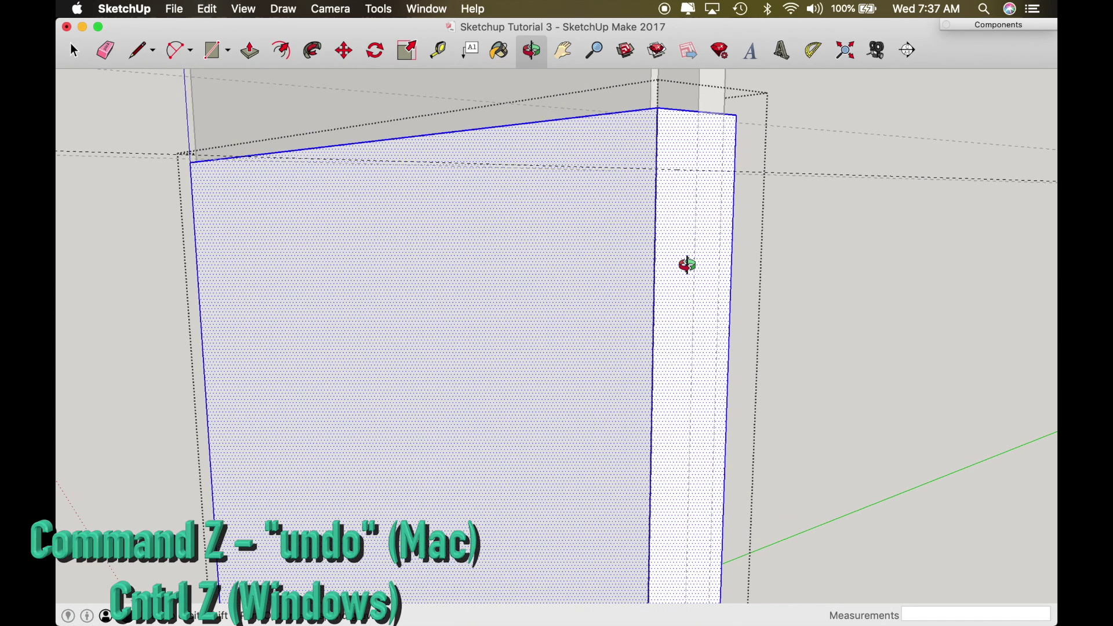
# Place a guide 1" below the 3/8" guide on the panel's end face.
pyautogui.moveTo(664, 222); pyautogui.dragTo(663, 313)
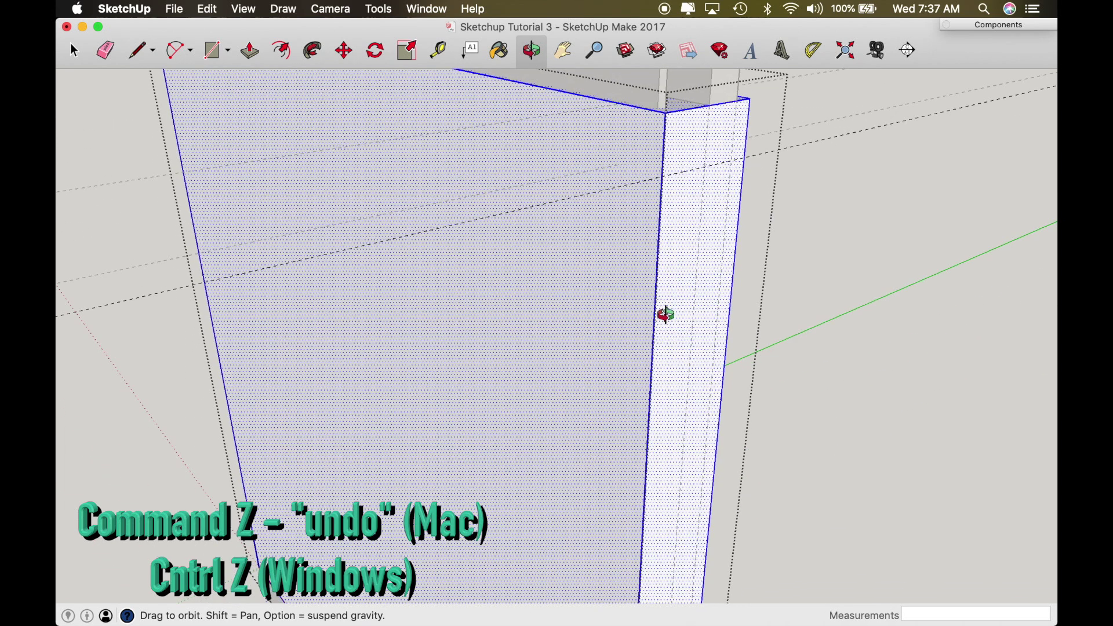
pyautogui.press('t')
pyautogui.click(680, 172)
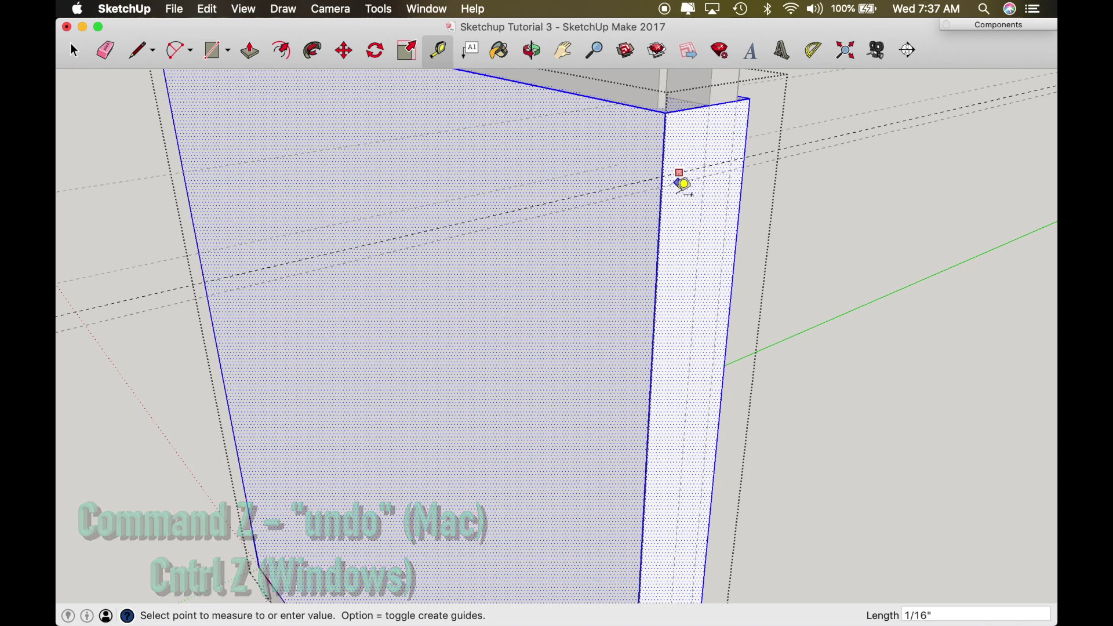
pyautogui.click(681, 227)
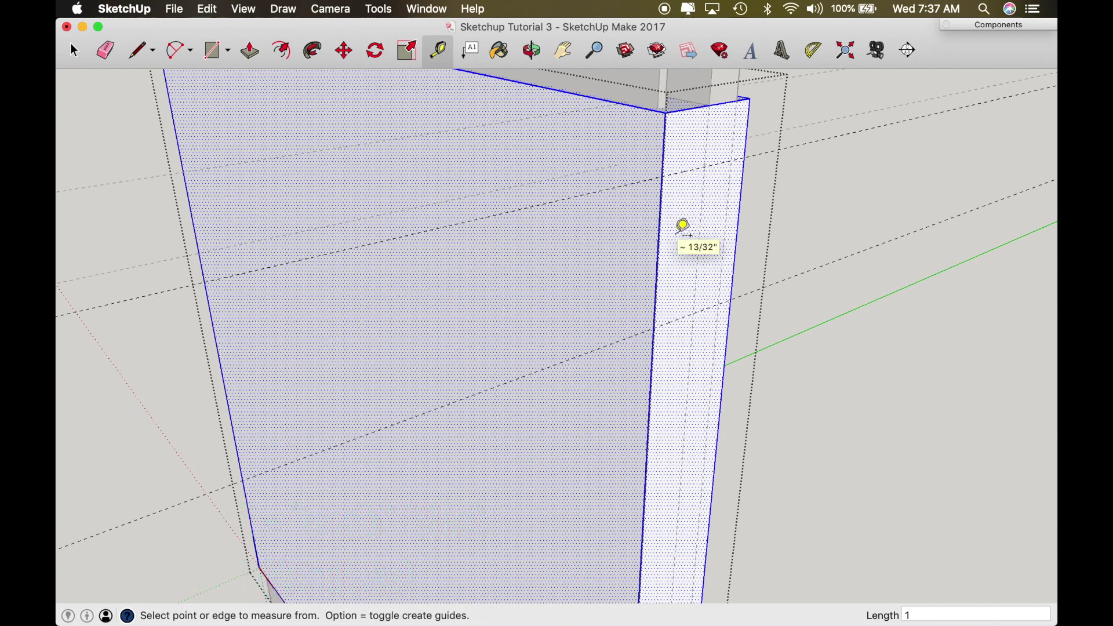
# Place a vertical guide on the panel's end face, 1/16" in from its front edge.
pyautogui.press('o')
pyautogui.moveTo(706, 238); pyautogui.dragTo(692, 201)
pyautogui.scroll(6, 692, 201)
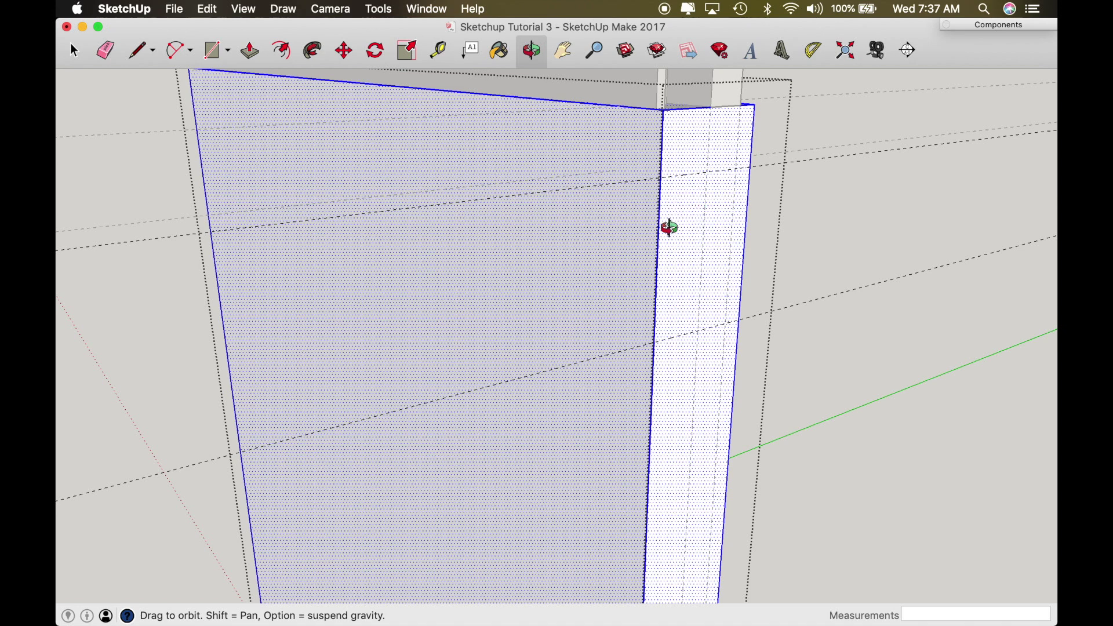
pyautogui.press('t')
pyautogui.click(657, 320)
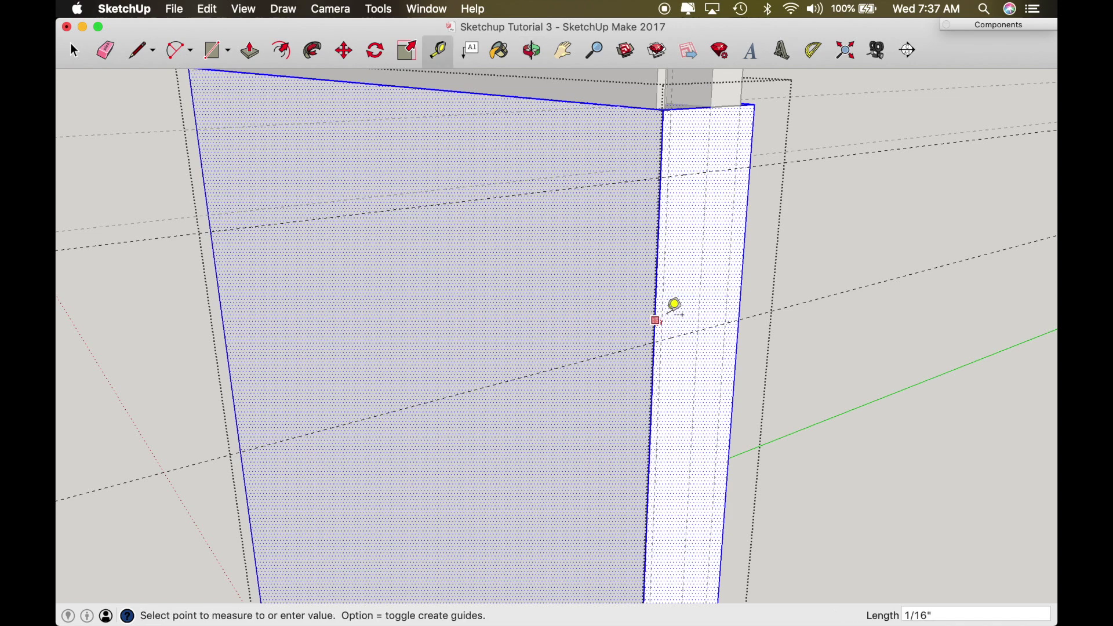
pyautogui.write('1/')
pyautogui.press('Return')
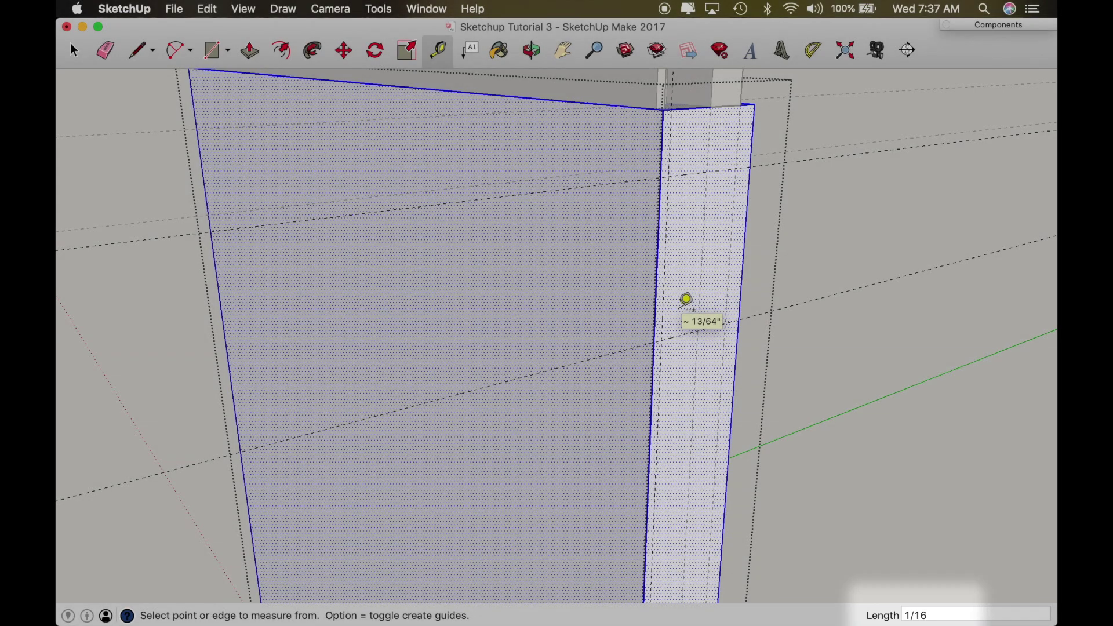
# Draw a 1/16" line along the lower horizontal guide from the panel's front edge to the adjacent vertical guide.
pyautogui.scroll(3, 671, 331)
pyautogui.scroll(3, 672, 334)
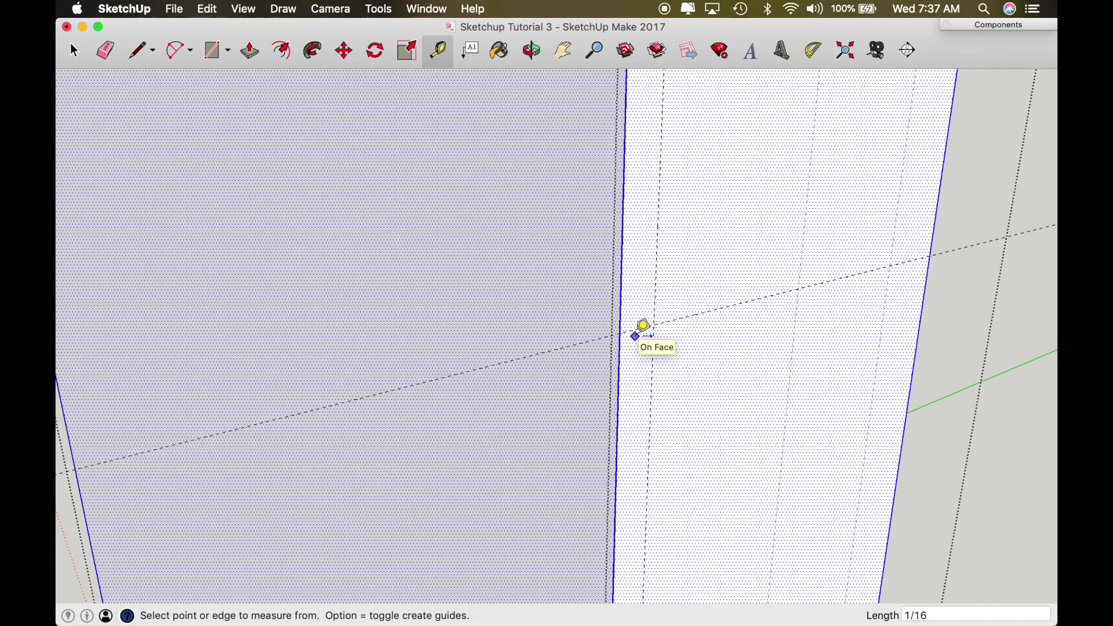
pyautogui.press('l')
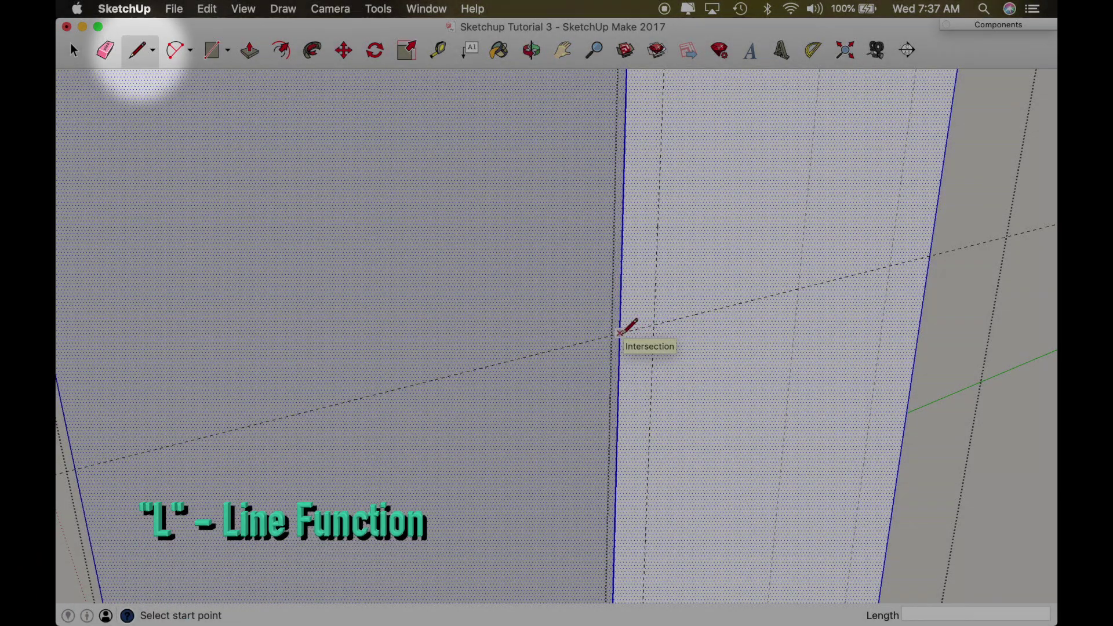
pyautogui.click(619, 332)
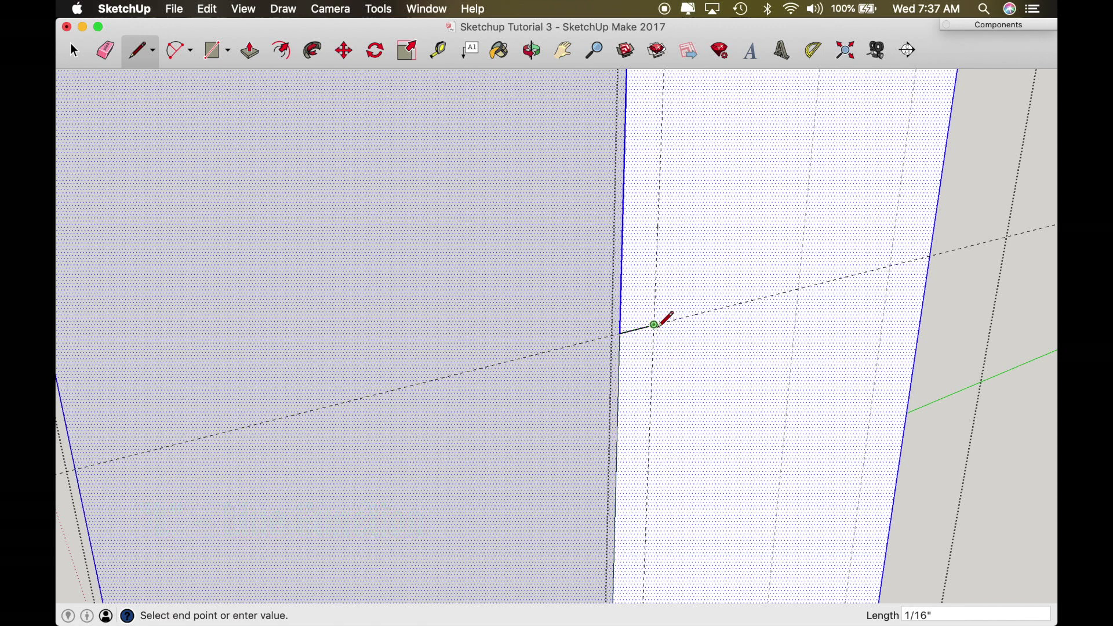
# Draw a 3/8" line from the end face's upper edge down the tongue-front guide to the upper horizontal guide.
pyautogui.press('o')
pyautogui.scroll(-6, 656, 329)
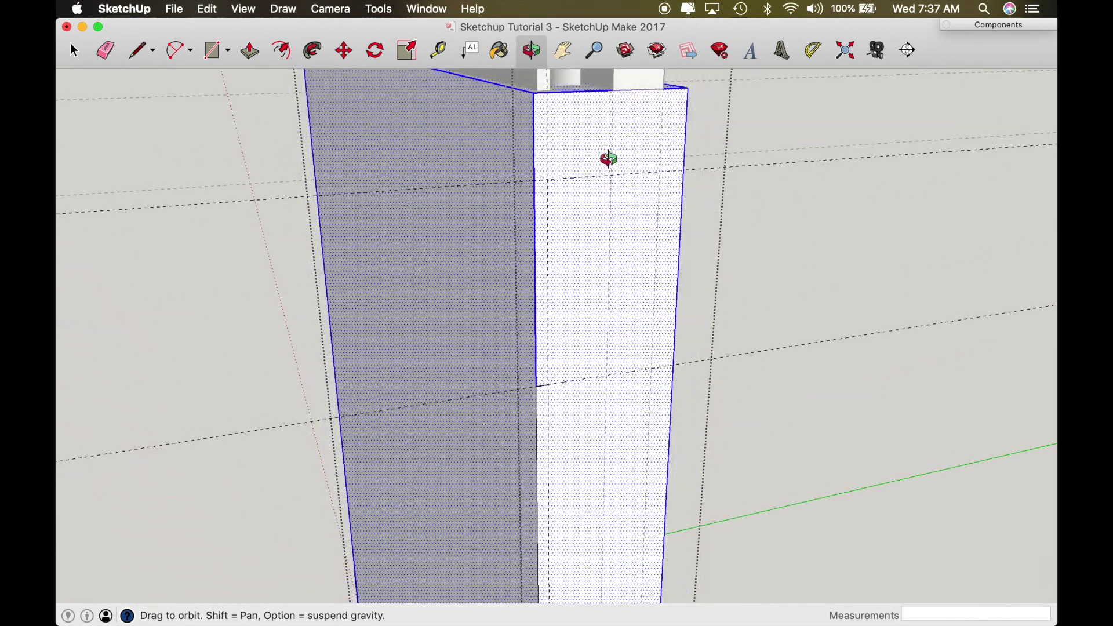
pyautogui.press('l')
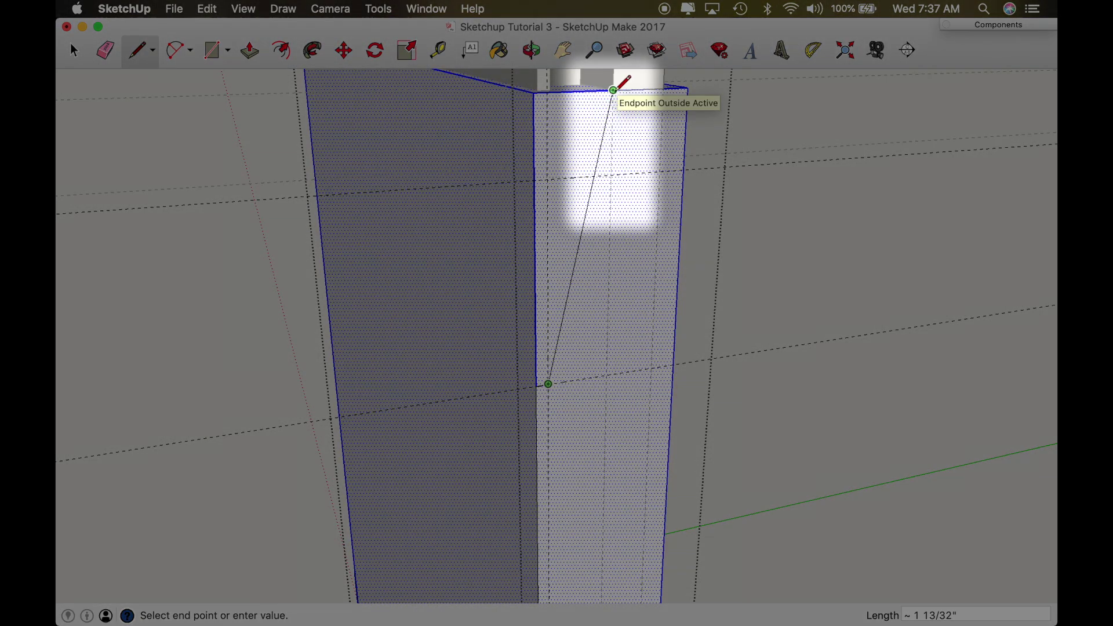
pyautogui.press('Escape')
pyautogui.click(613, 90)
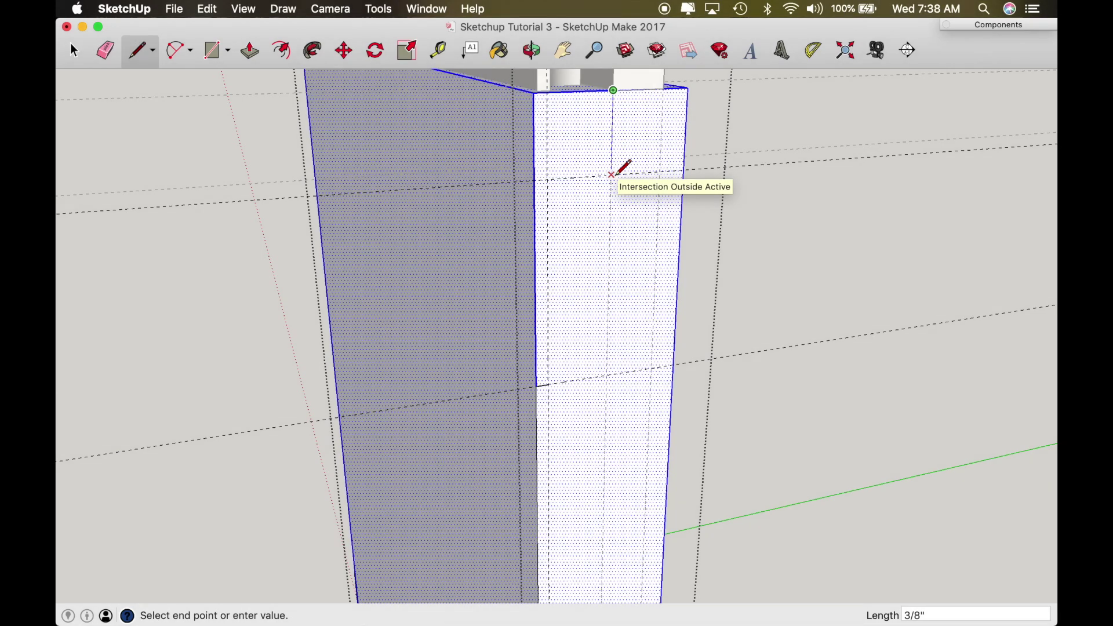
pyautogui.click(611, 174)
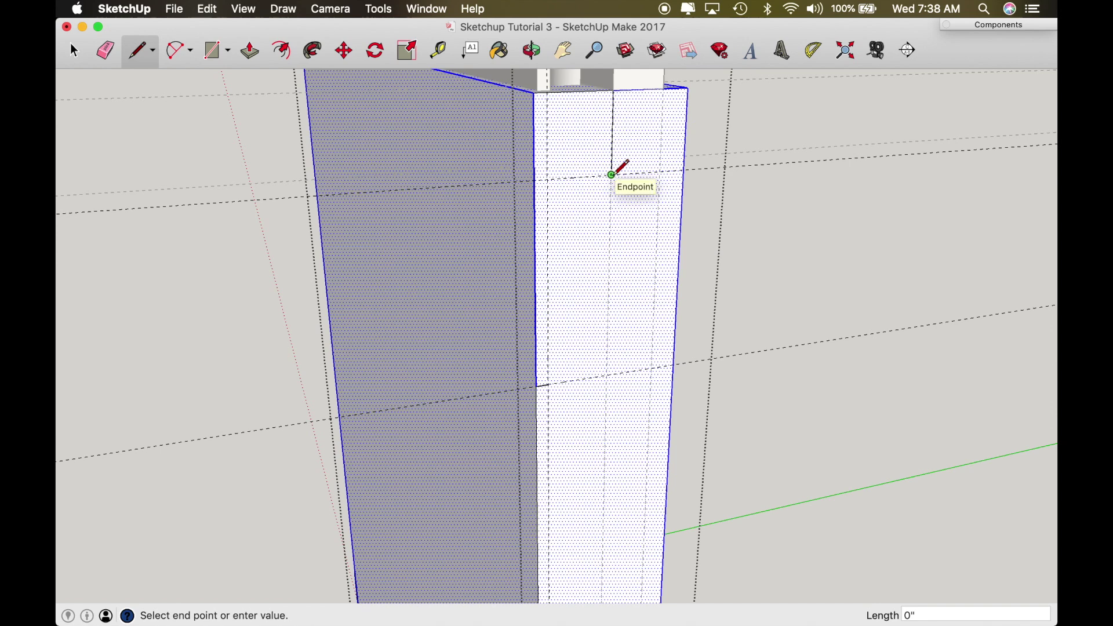
# Close the bevel profile on the panel's end face with a diagonal line and sweep it around the front face using Follow Me.
pyautogui.click(548, 384)
pyautogui.press('space')
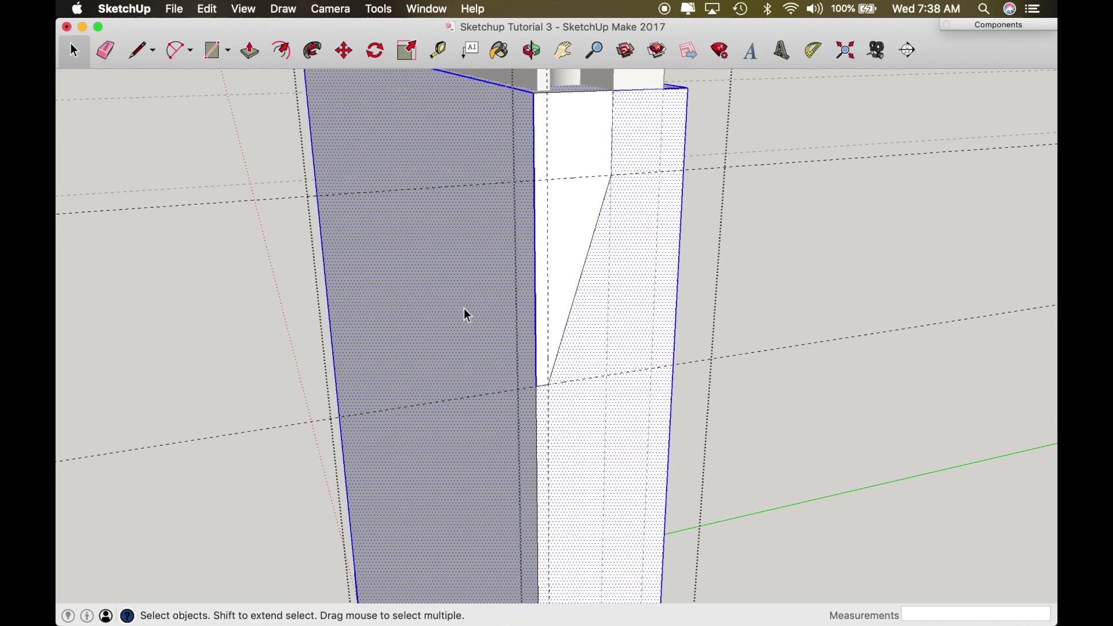
pyautogui.click(434, 316)
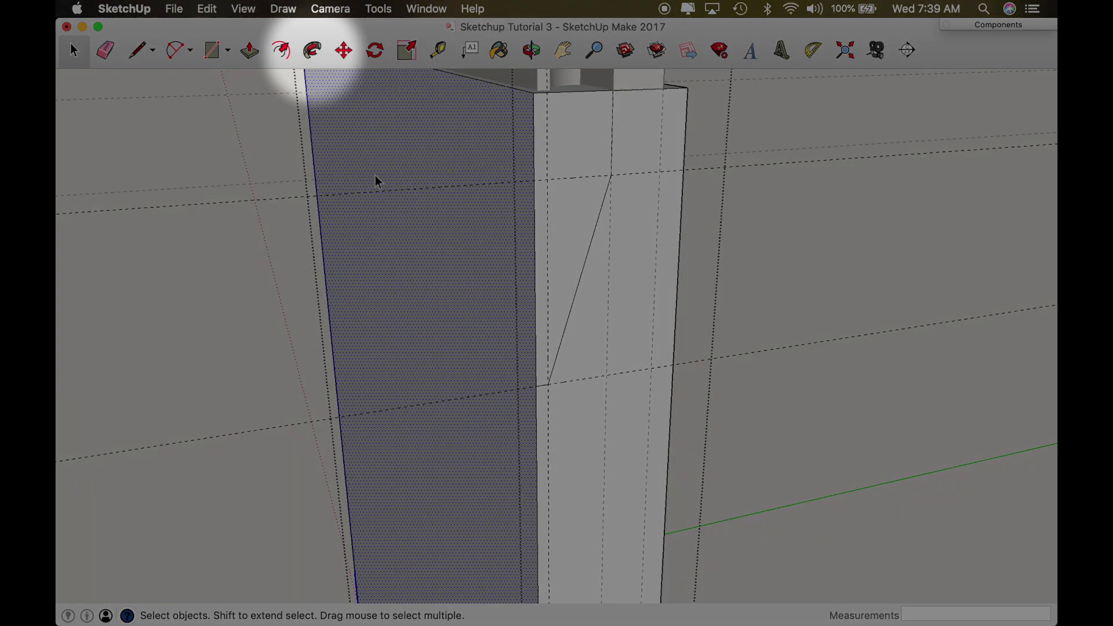
pyautogui.press('f')
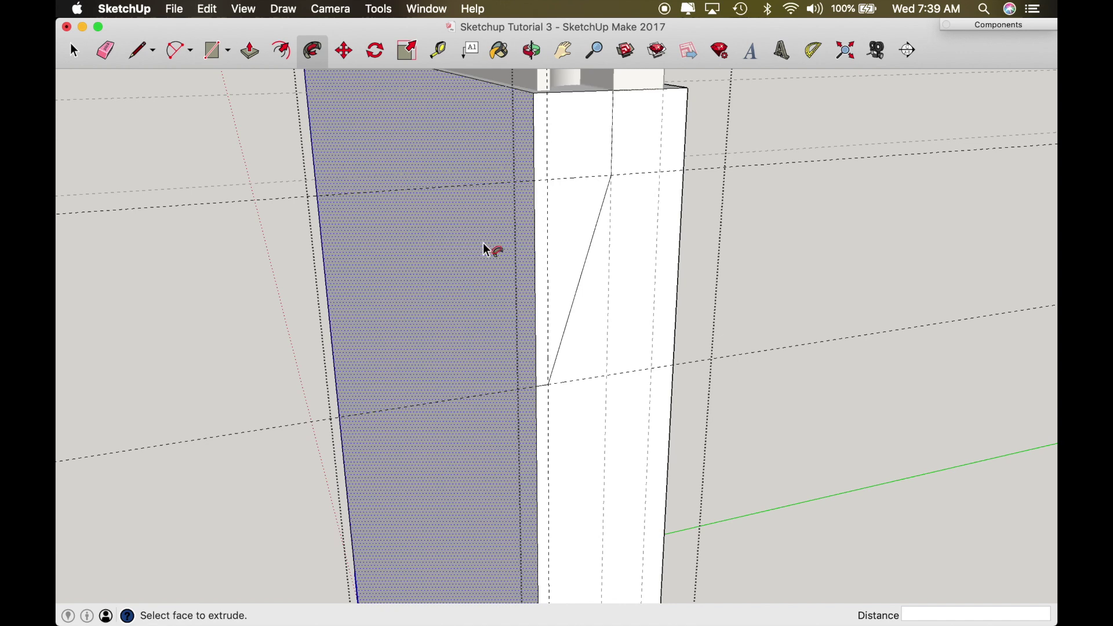
pyautogui.click(571, 220)
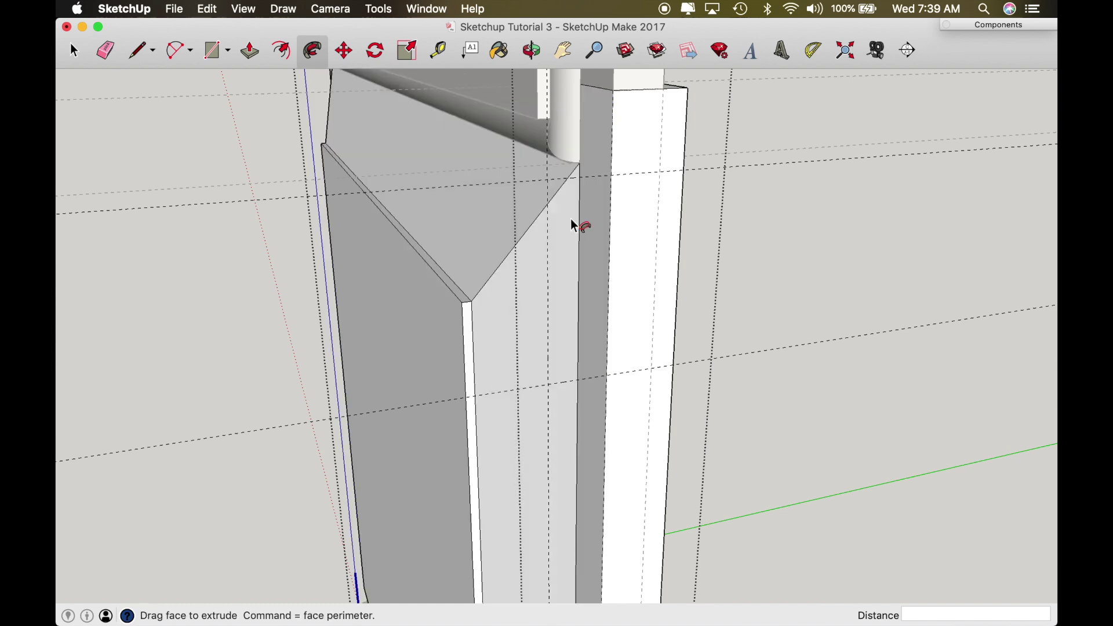
# Leave the panel component and inspect the complete raised-panel door with the stiles unhidden and the guides removed.
pyautogui.moveTo(571, 218); pyautogui.dragTo(778, 87, button='middle')
pyautogui.moveTo(661, 257); pyautogui.dragTo(684, 265, button='middle')
pyautogui.scroll(-5, 684, 265)
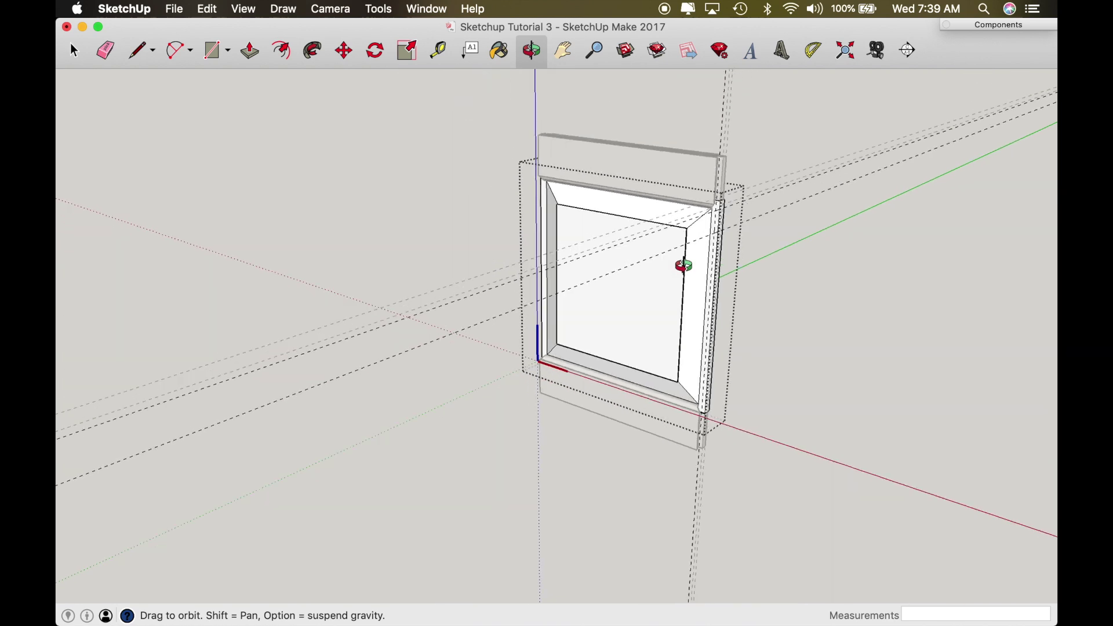
pyautogui.press('space')
pyautogui.click(780, 310)
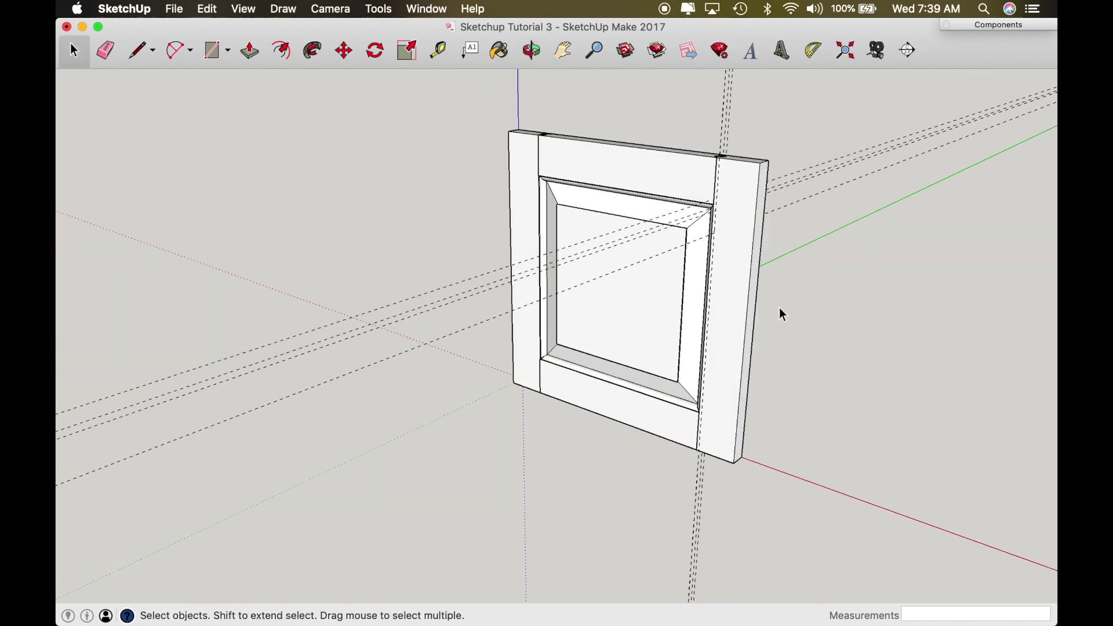
pyautogui.press('o')
pyautogui.moveTo(672, 291); pyautogui.dragTo(653, 249)
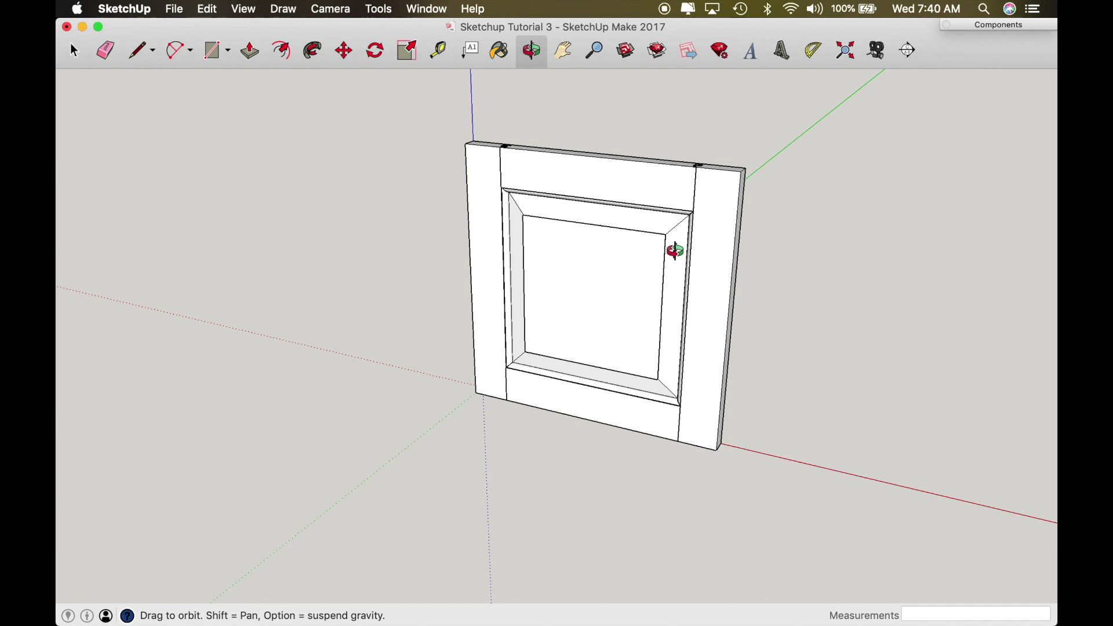
pyautogui.press('space')
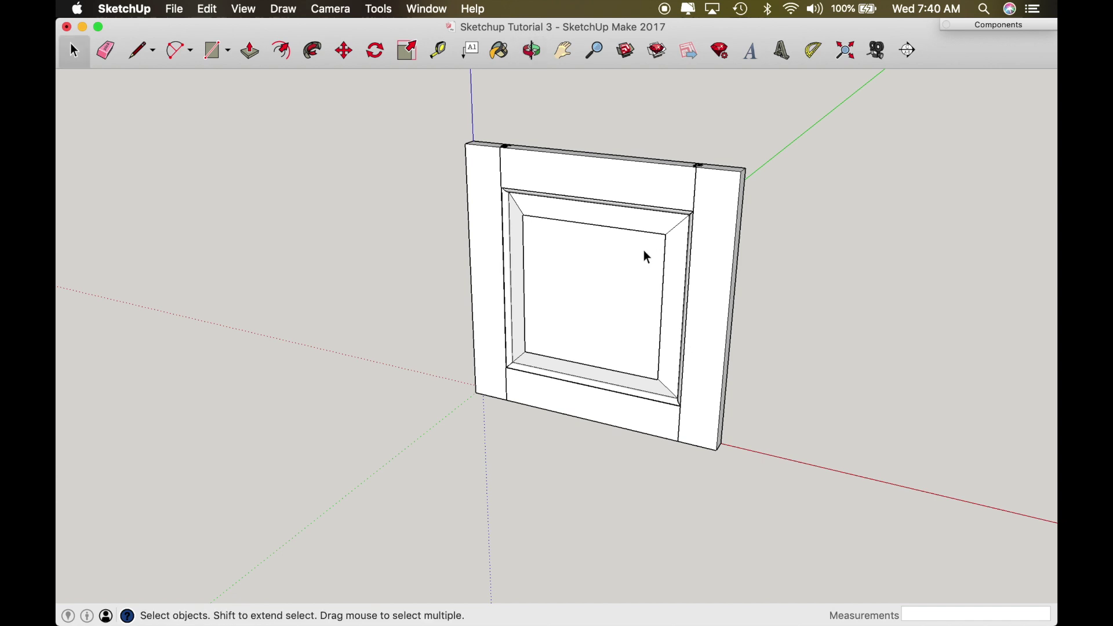
# Undo the guide removal, the stile unhiding and the Follow Me sweep on the panel.
pyautogui.press('super+z')
pyautogui.press('super+z')
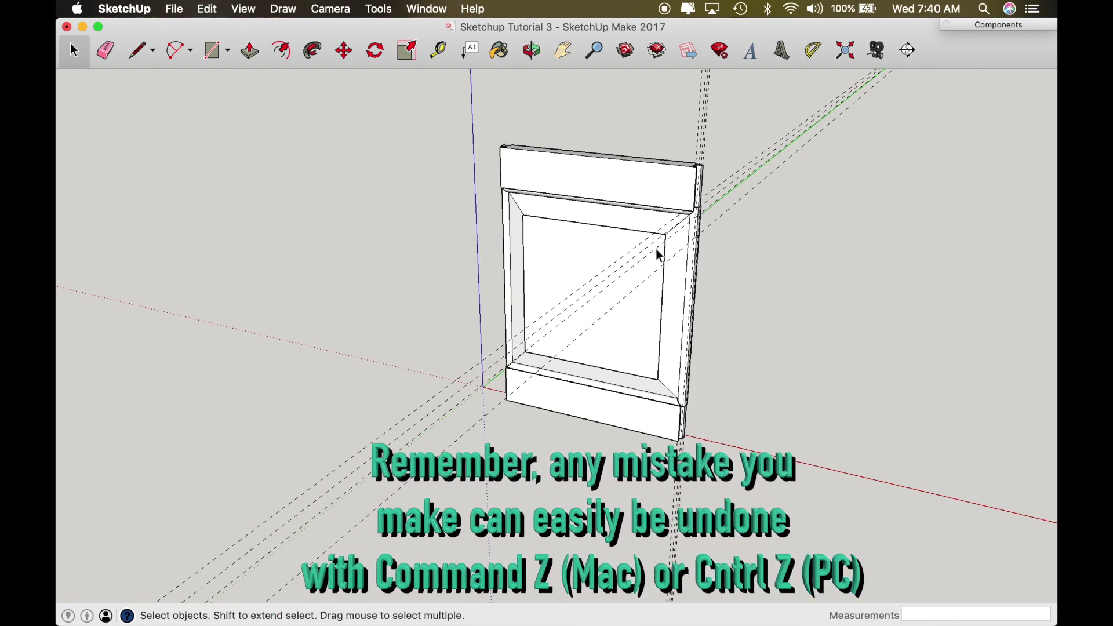
pyautogui.press('super+z')
pyautogui.press('super+z')
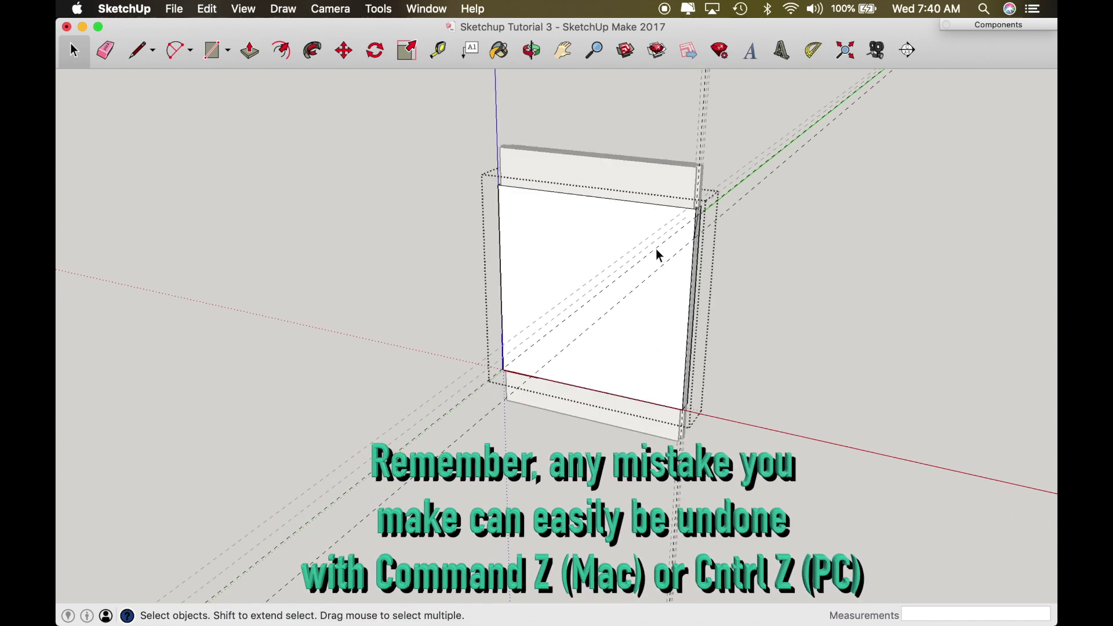
# Delete the diagonal bevel line from the profile on the panel's end face.
pyautogui.press('o')
pyautogui.moveTo(698, 212); pyautogui.dragTo(579, 186)
pyautogui.scroll(10, 651, 238)
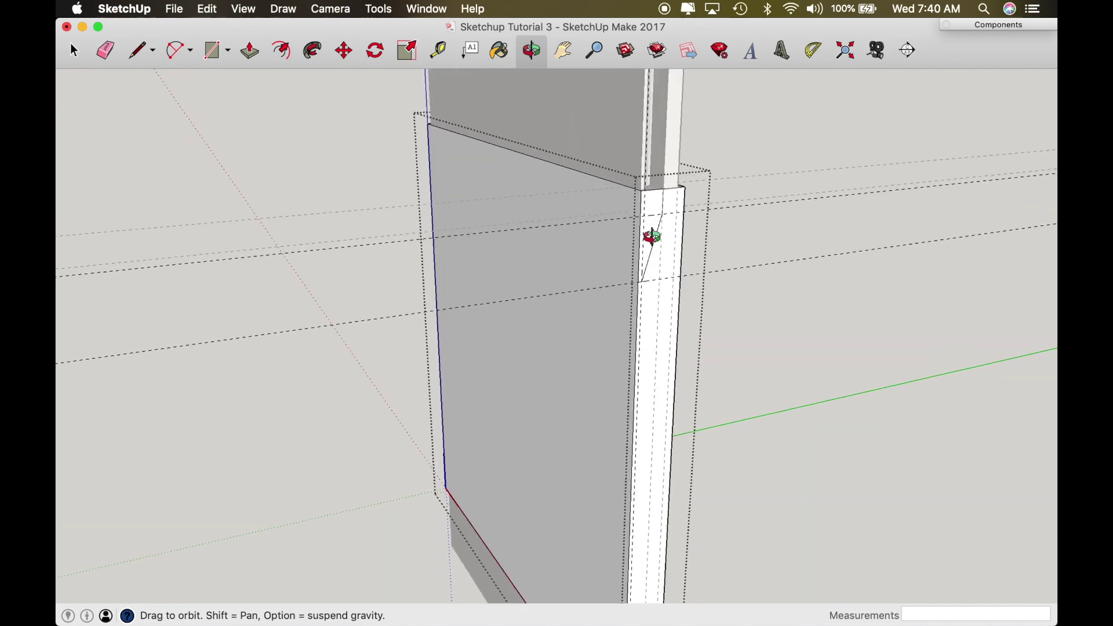
pyautogui.scroll(-5, 650, 253)
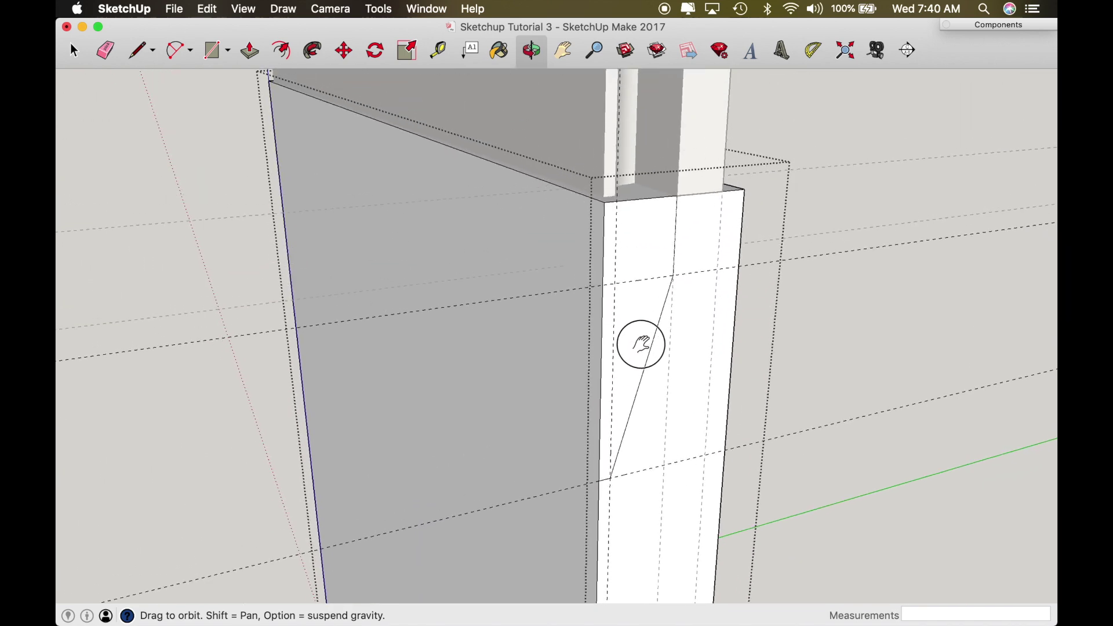
pyautogui.moveTo(638, 340)
pyautogui.mouseDown()
pyautogui.moveTo(678, 332)
pyautogui.moveTo(658, 331)
pyautogui.mouseUp()
pyautogui.press('space')
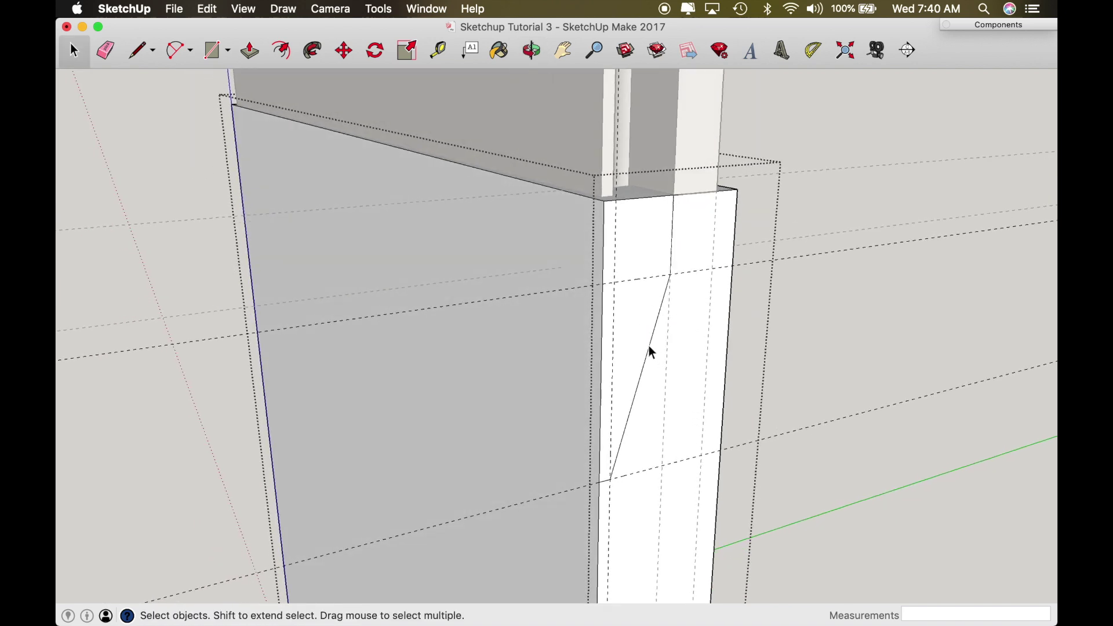
pyautogui.click(649, 345)
pyautogui.press('Delete')
pyautogui.press('o')
pyautogui.moveTo(618, 477); pyautogui.dragTo(357, 393)
pyautogui.moveTo(584, 423); pyautogui.dragTo(593, 339)
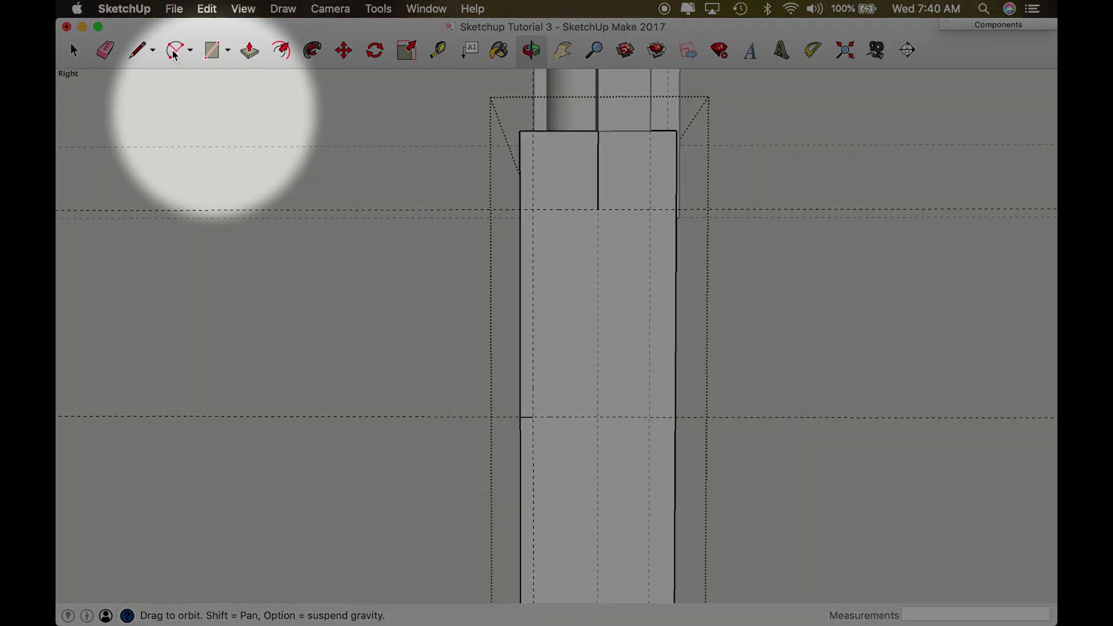
pyautogui.click(191, 52)
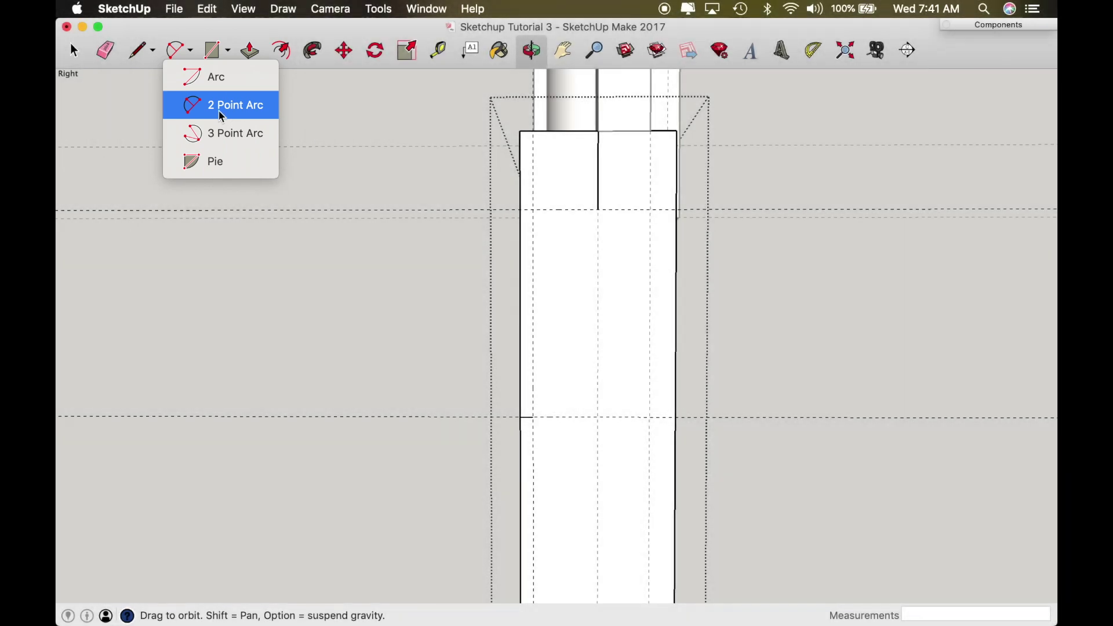
pyautogui.click(337, 274)
# Leave the panel component's editing mode and select the whole panel for the Scale tool.
pyautogui.moveTo(337, 274); pyautogui.dragTo(591, 259)
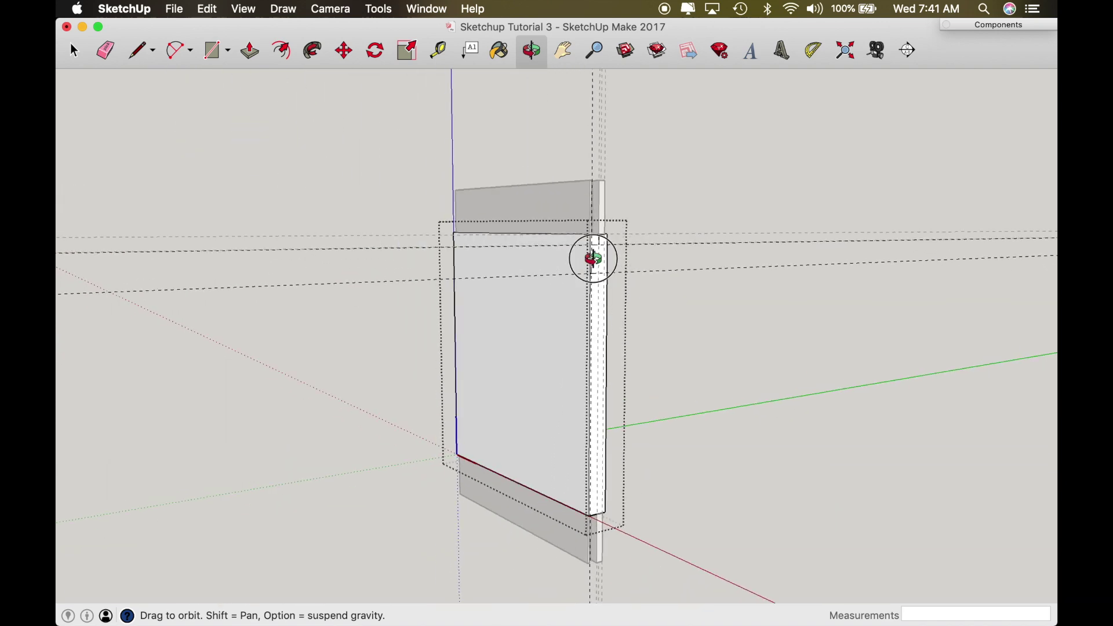
pyautogui.press('space')
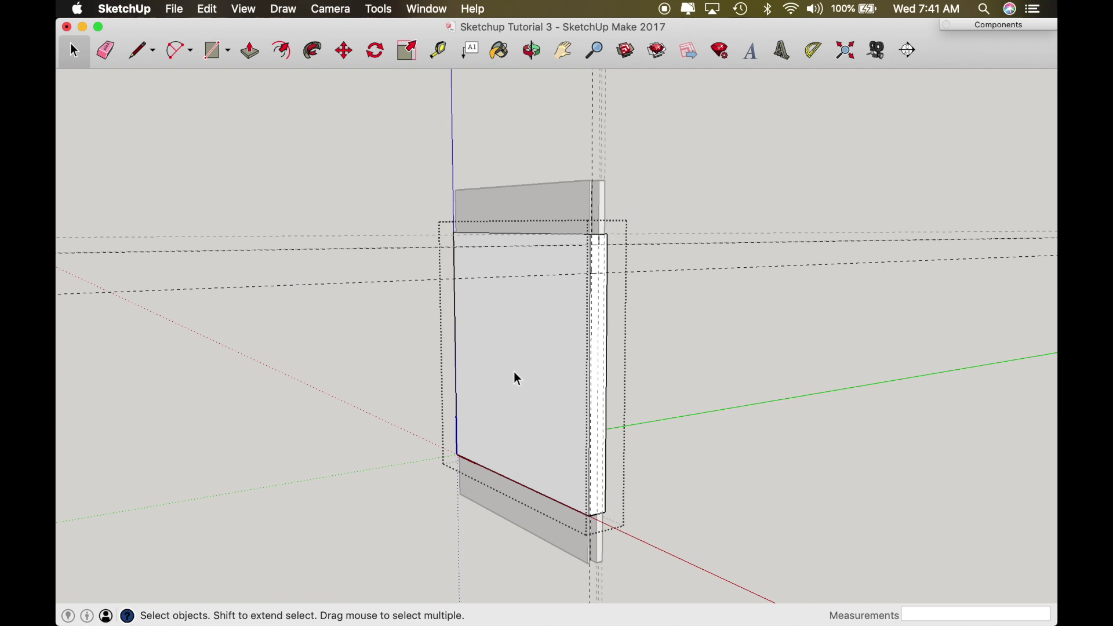
pyautogui.click(745, 169)
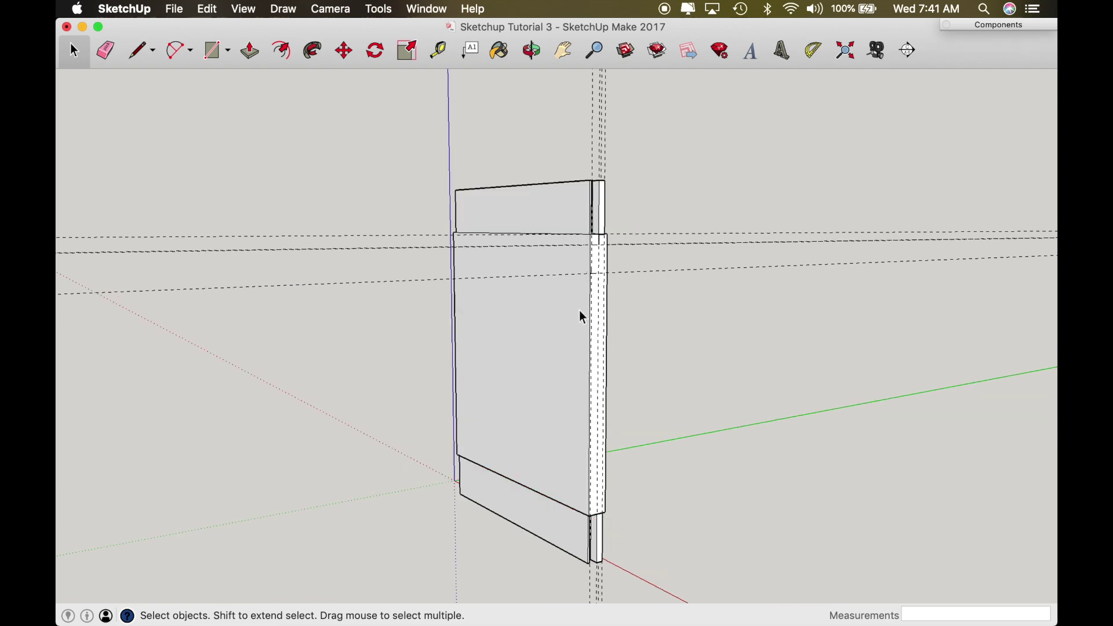
pyautogui.click(544, 337)
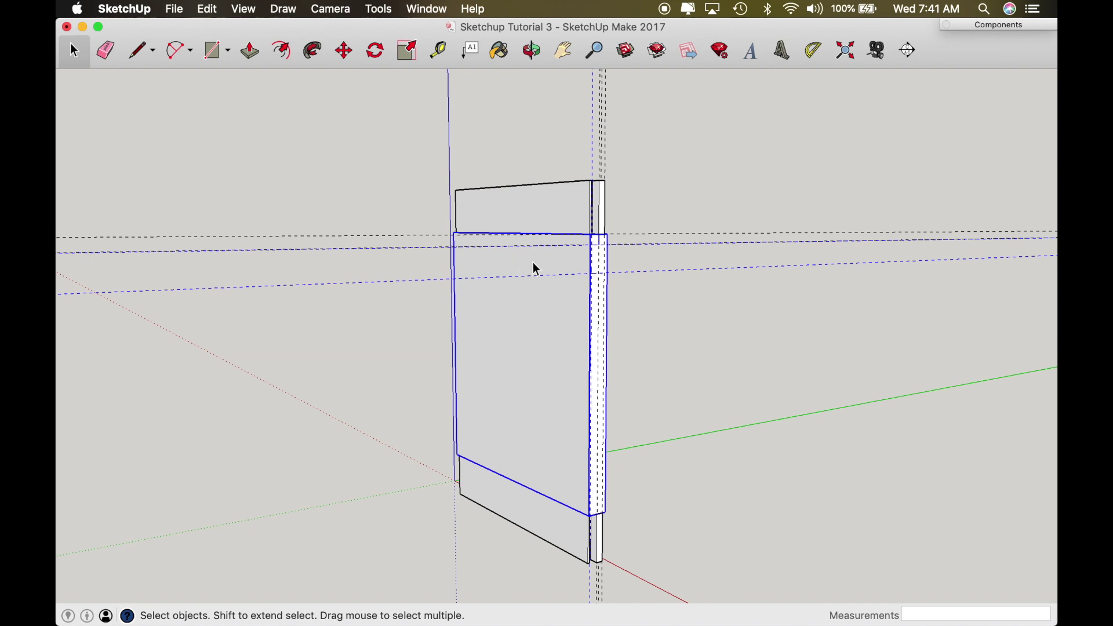
pyautogui.press('s')
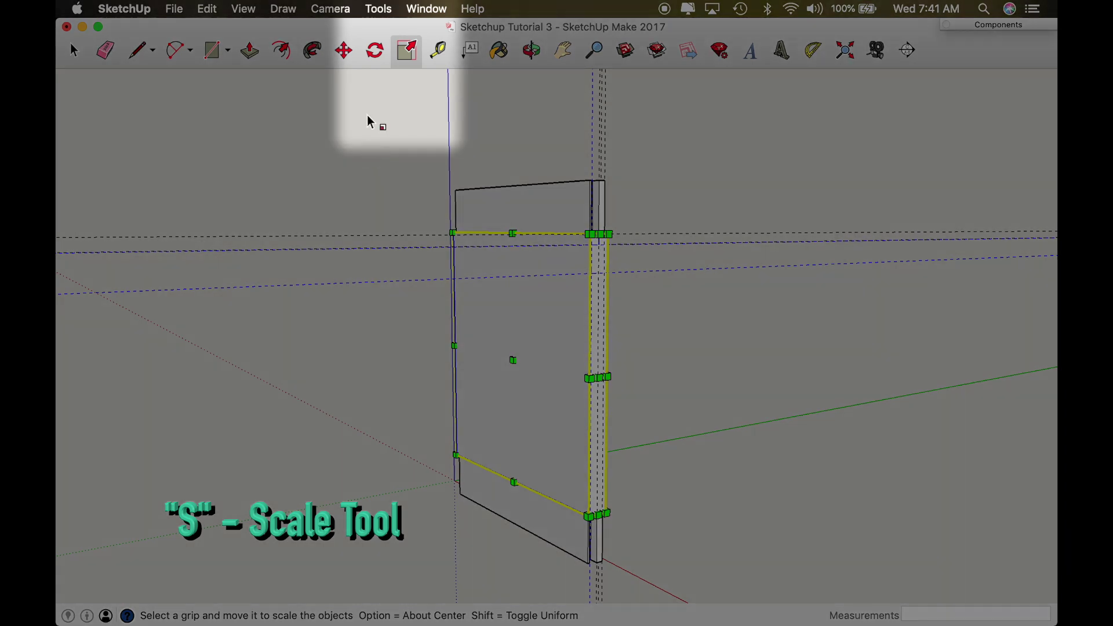
pyautogui.click(378, 9)
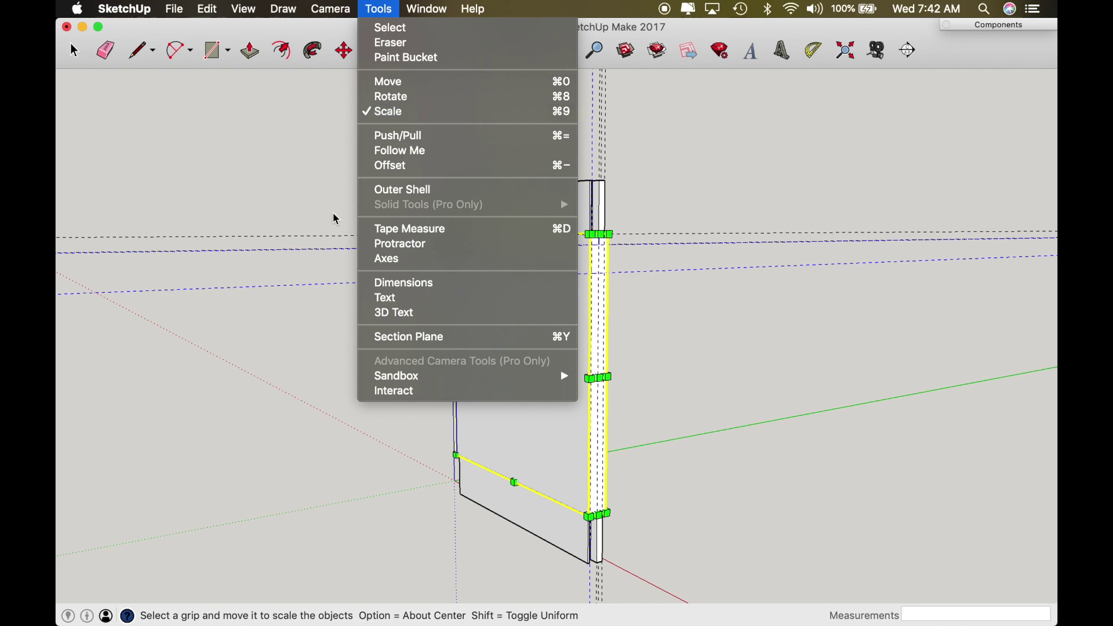
pyautogui.click(321, 366)
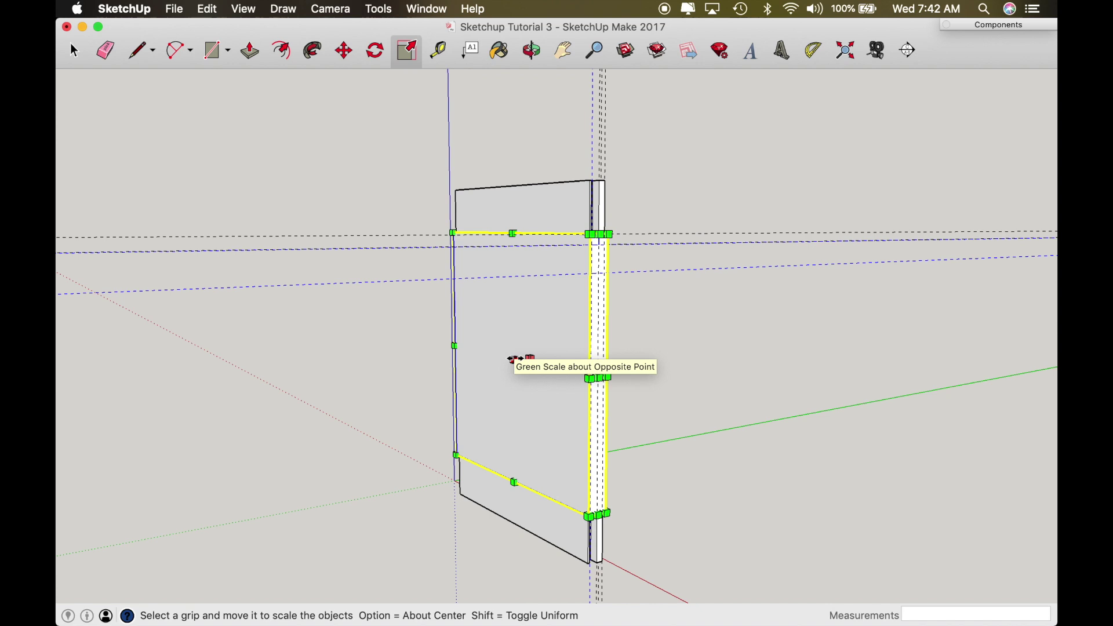
pyautogui.moveTo(512, 359); pyautogui.dragTo(512, 401)
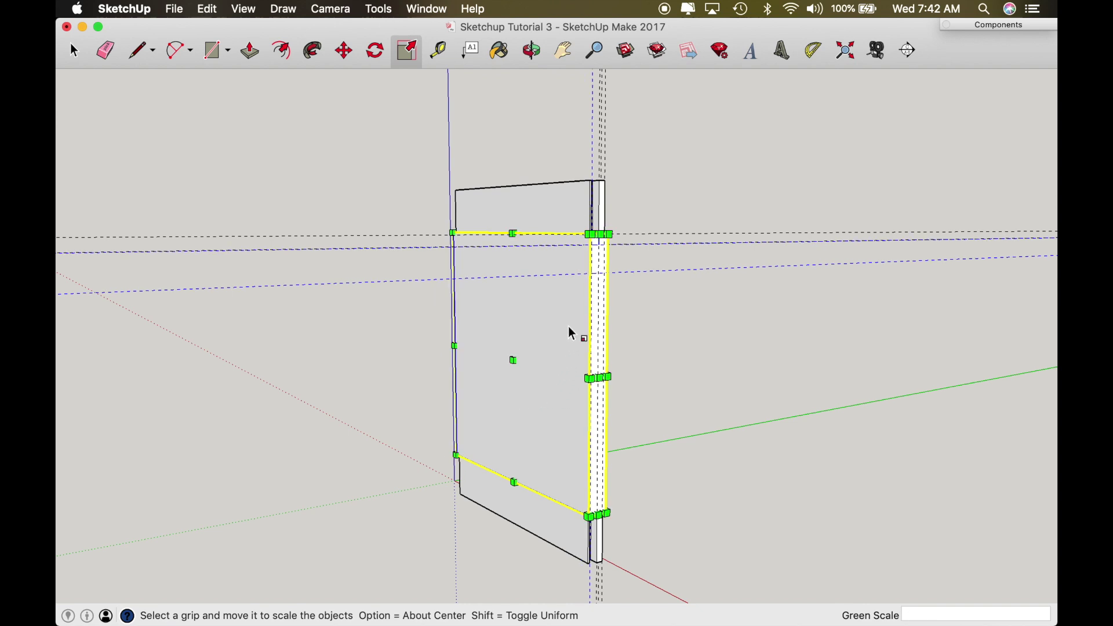
pyautogui.moveTo(602, 235); pyautogui.dragTo(599, 192)
pyautogui.press('Escape')
pyautogui.moveTo(589, 378); pyautogui.dragTo(616, 423)
pyautogui.press('Escape')
pyautogui.moveTo(602, 379); pyautogui.dragTo(636, 421)
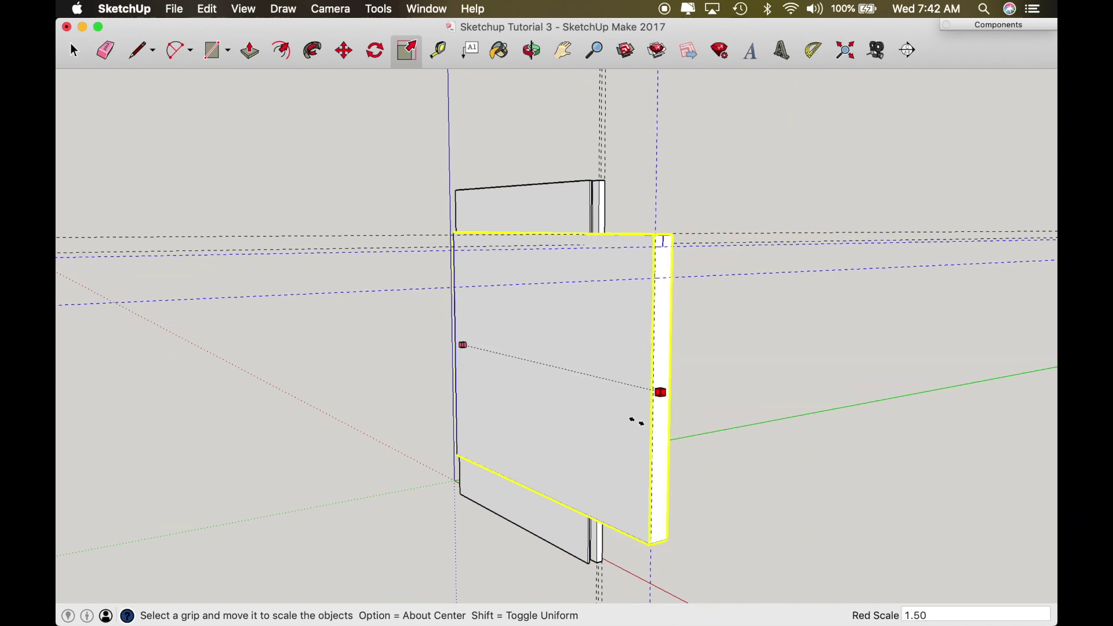
pyautogui.press('Escape')
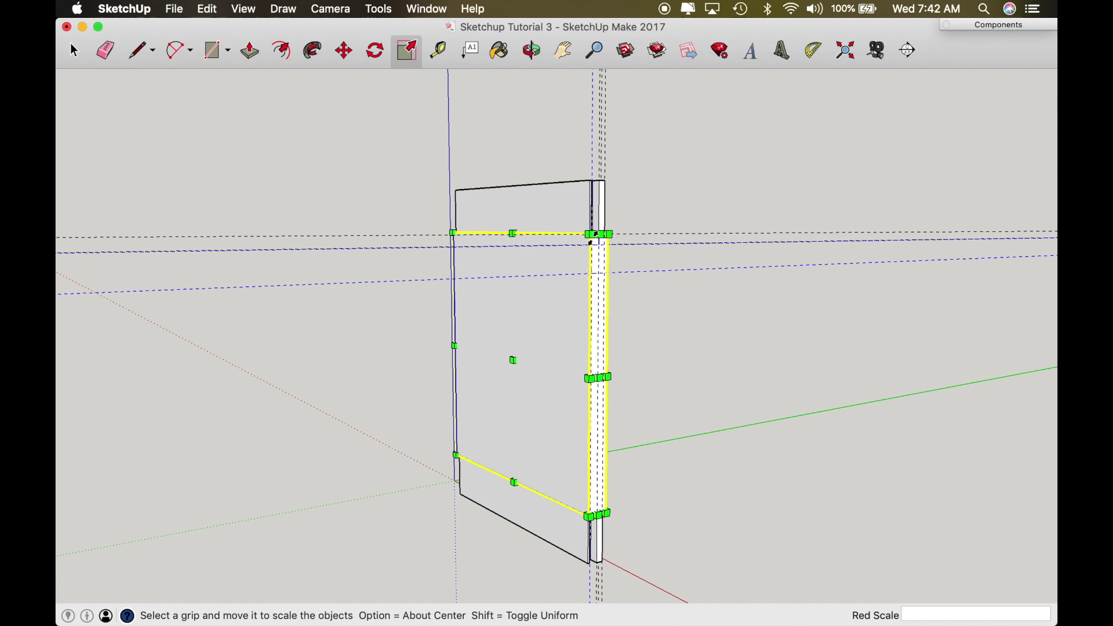
# Scale the panel uniformly from its upper front corner by a factor of 10x.
pyautogui.moveTo(590, 234); pyautogui.dragTo(680, 182)
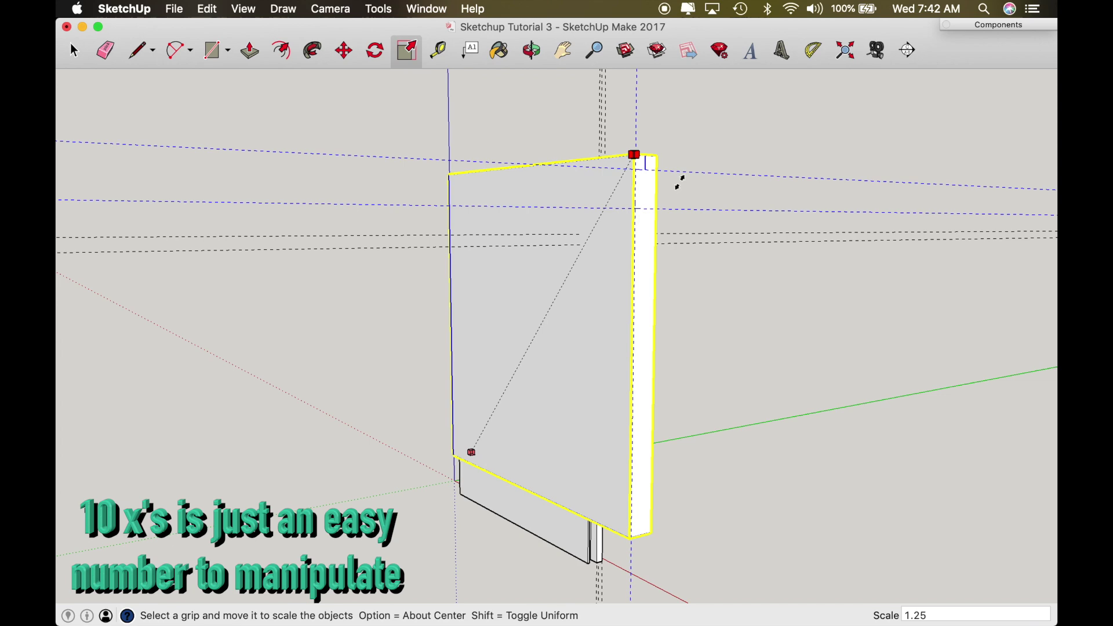
pyautogui.write('10x')
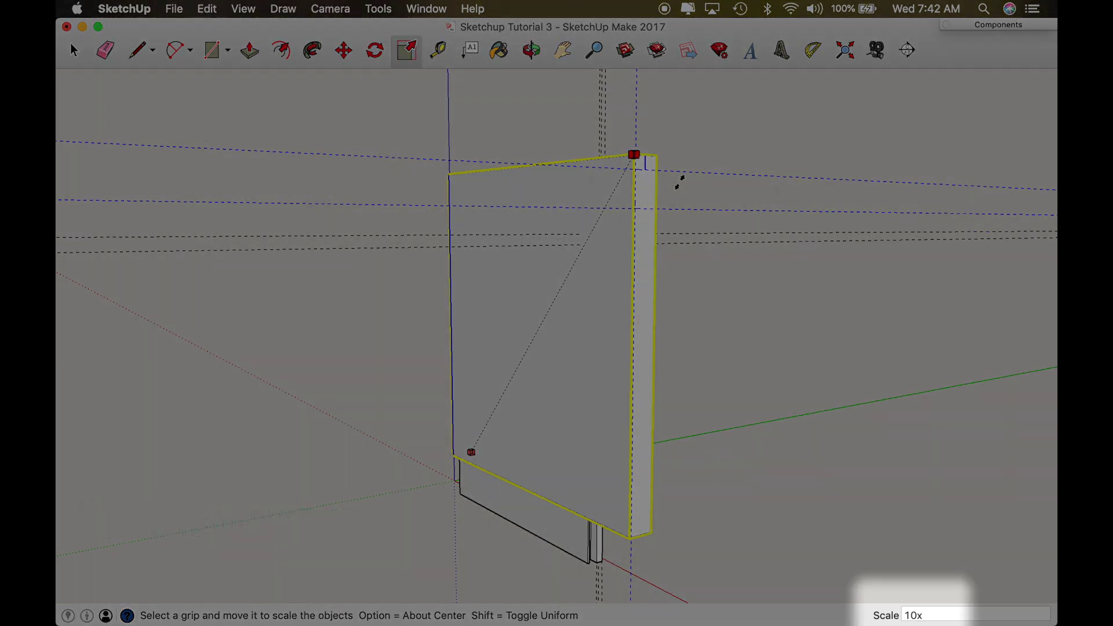
pyautogui.press('Return')
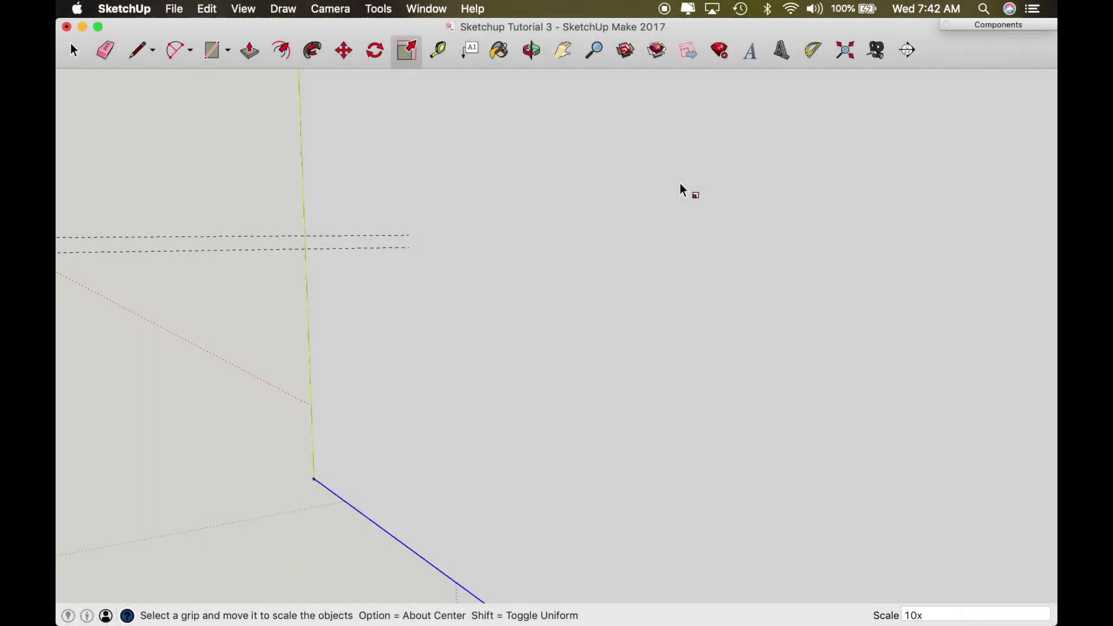
# Examine the upper part of the enlarged panel's narrow end face, viewed squarely with its guides and short profile lines.
pyautogui.press('o')
pyautogui.moveTo(678, 181); pyautogui.dragTo(653, 250)
pyautogui.scroll(-10, 653, 250)
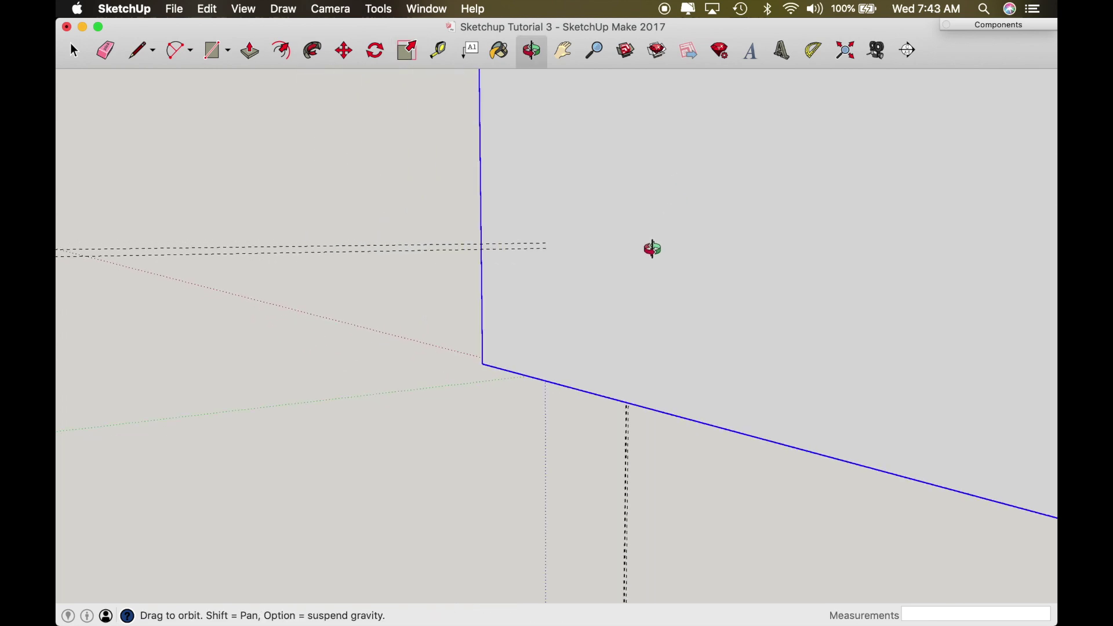
pyautogui.moveTo(653, 249); pyautogui.dragTo(676, 140)
pyautogui.moveTo(779, 149); pyautogui.dragTo(677, 351)
pyautogui.keyDown('shift'); pyautogui.moveTo(729, 184); pyautogui.dragTo(686, 335); pyautogui.keyUp('shift')
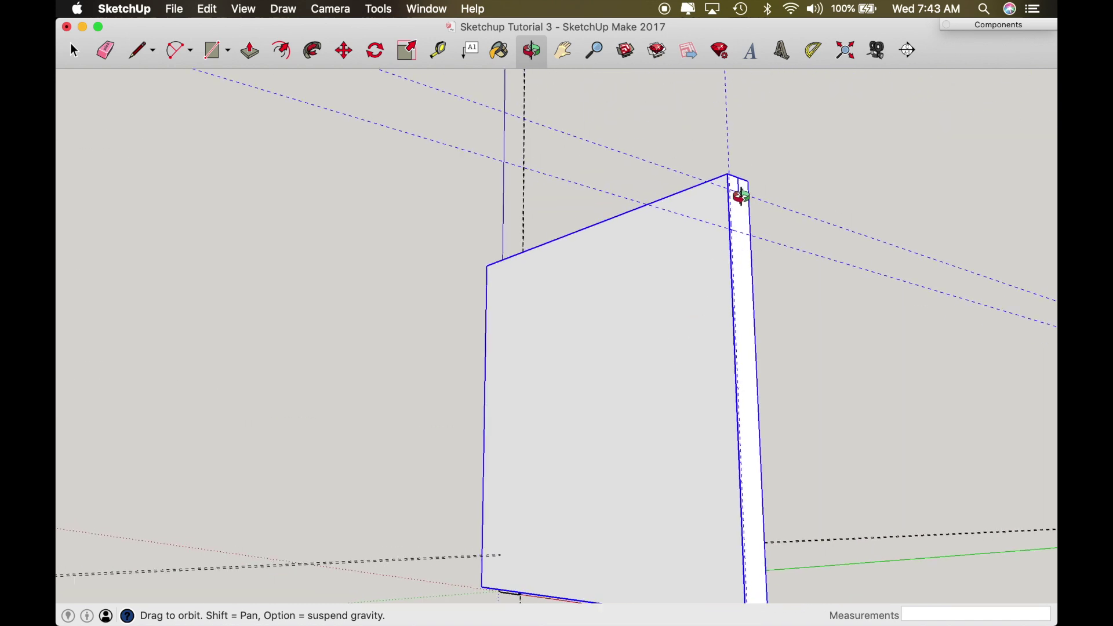
pyautogui.scroll(5, 737, 192)
pyautogui.scroll(2, 735, 192)
pyautogui.moveTo(736, 191); pyautogui.dragTo(504, 276)
pyautogui.scroll(-5, 548, 282)
pyautogui.keyDown('shift'); pyautogui.moveTo(571, 328); pyautogui.dragTo(549, 276); pyautogui.keyUp('shift')
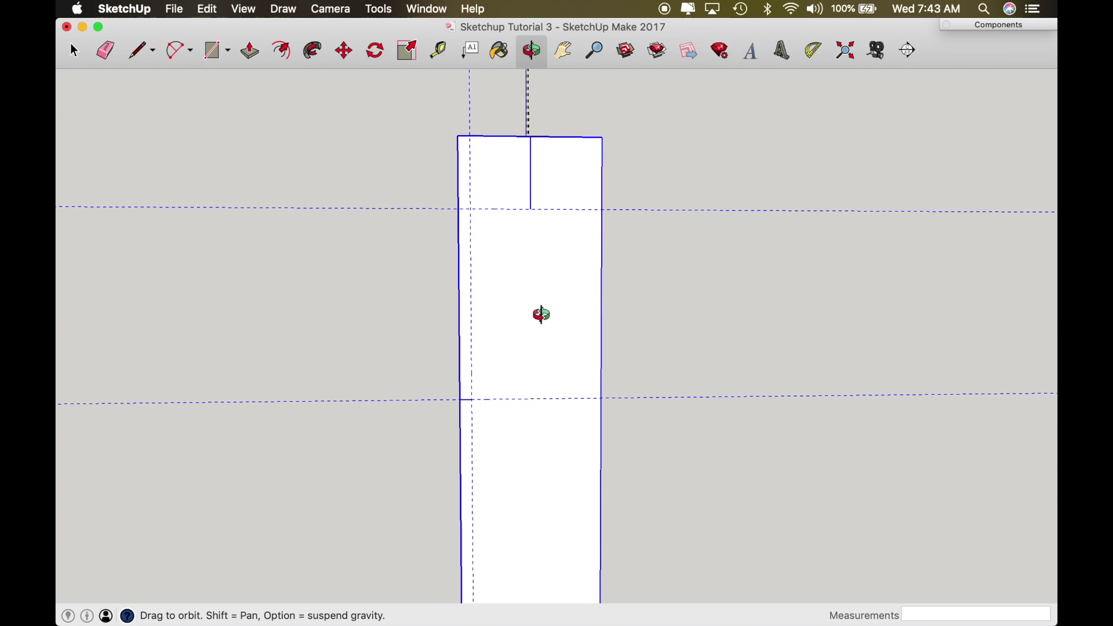
pyautogui.press('space')
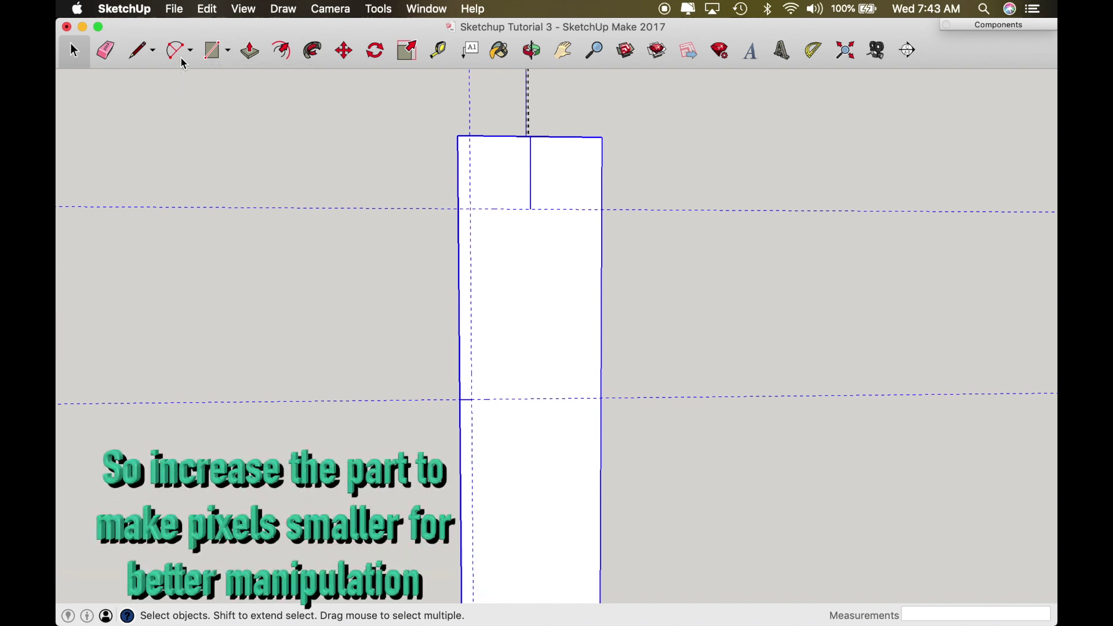
pyautogui.click(178, 51)
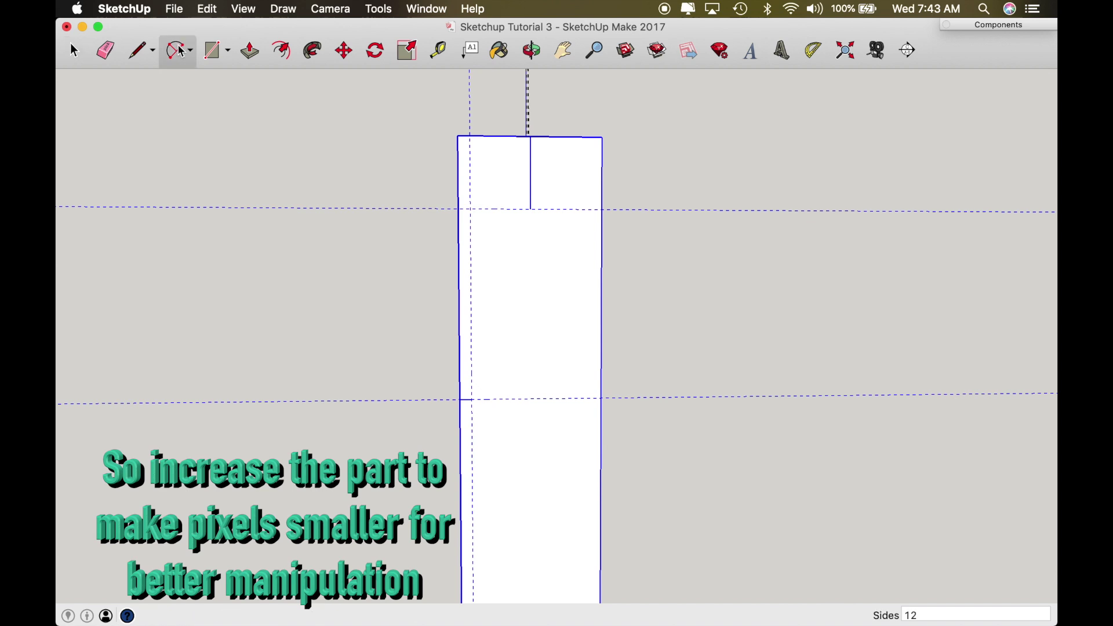
pyautogui.click(193, 56)
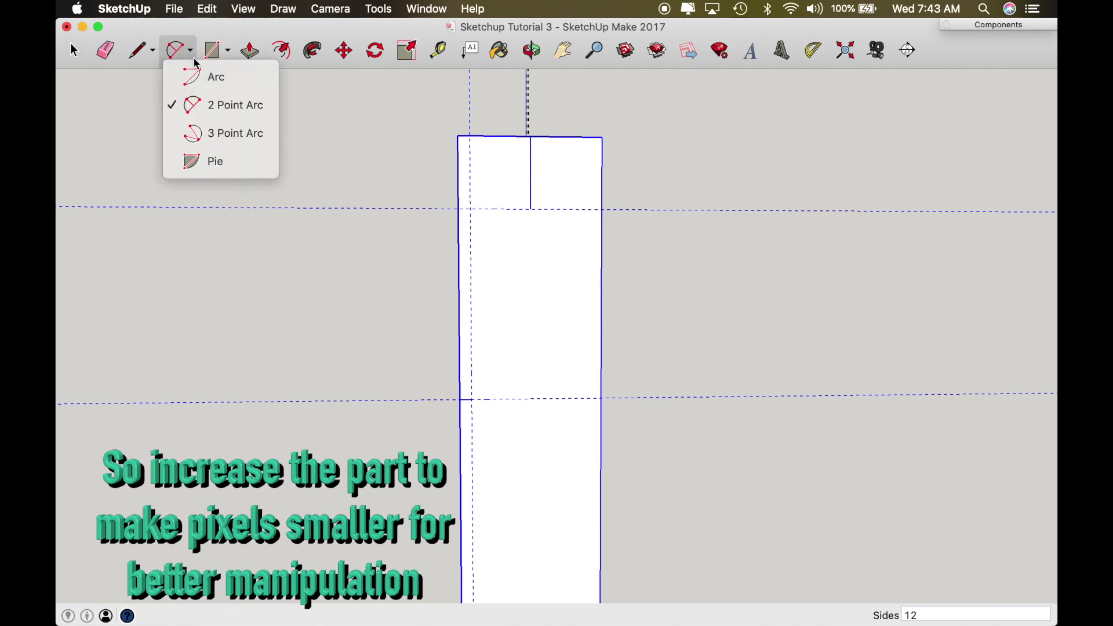
pyautogui.click(209, 105)
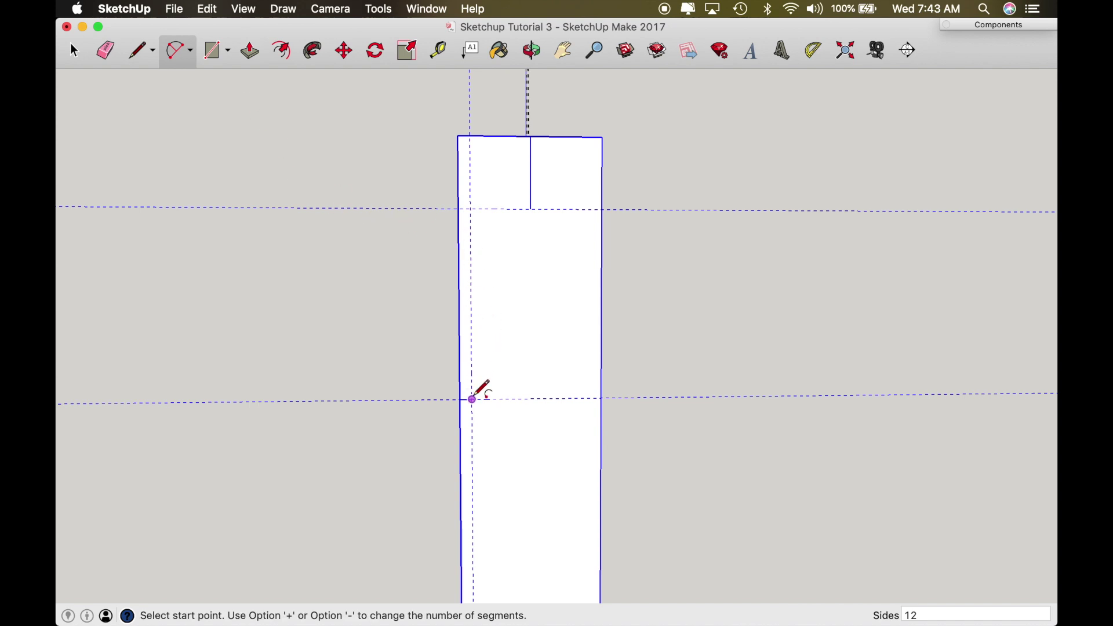
pyautogui.press('t')
pyautogui.click(508, 399)
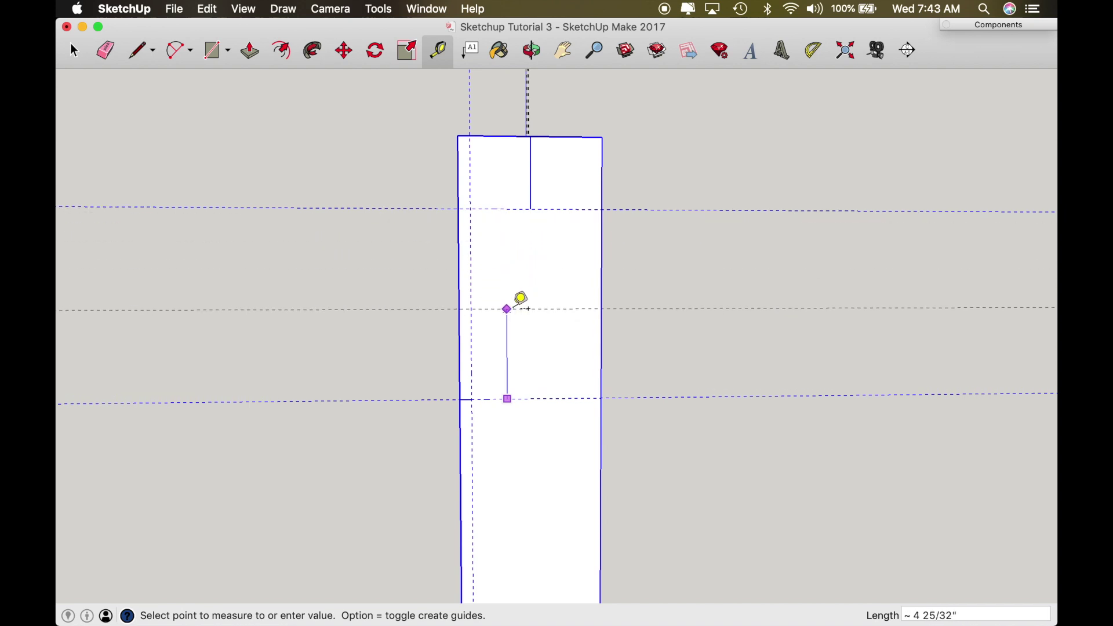
pyautogui.press('space')
# Open the panel component for editing and place a horizontal guide 5" above the lower horizontal guide on the end face.
pyautogui.click(537, 330)
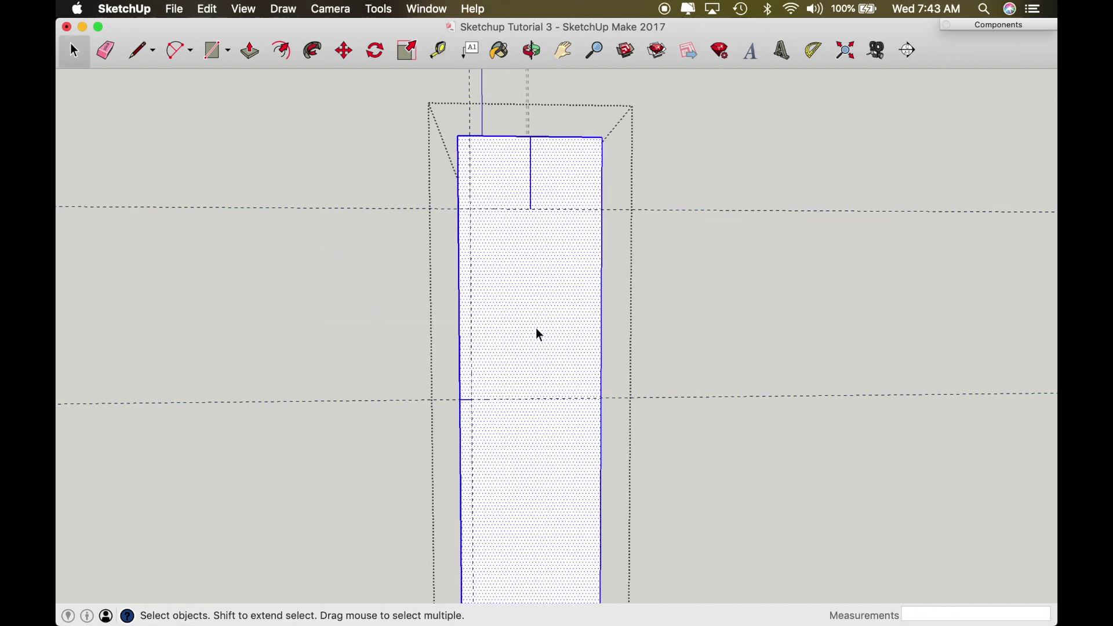
pyautogui.press('t')
pyautogui.click(522, 399)
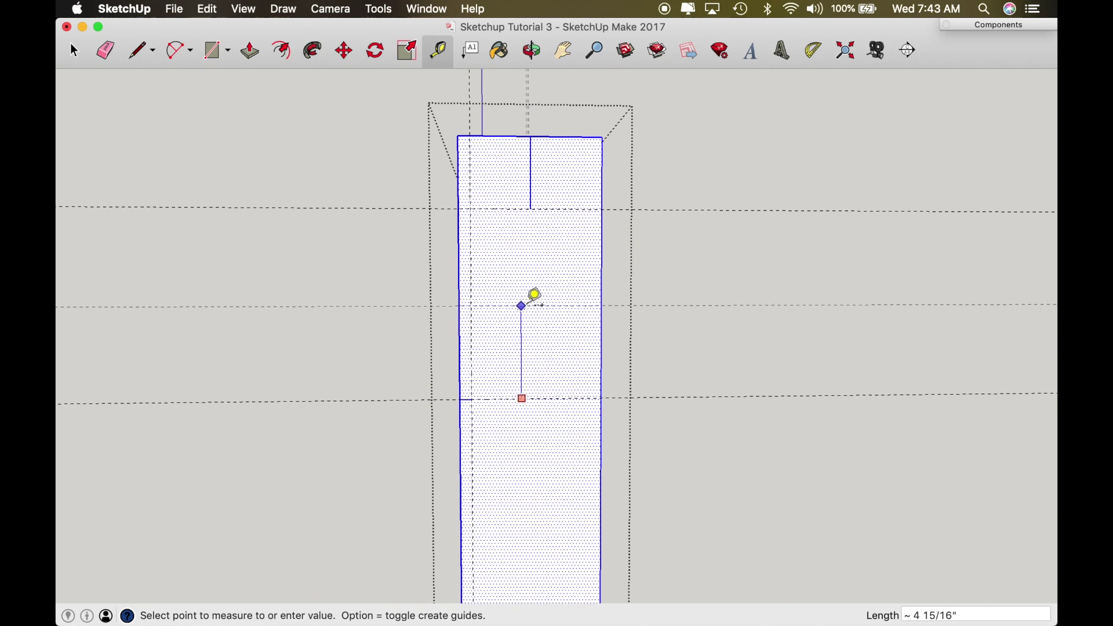
pyautogui.write('5')
pyautogui.press('Return')
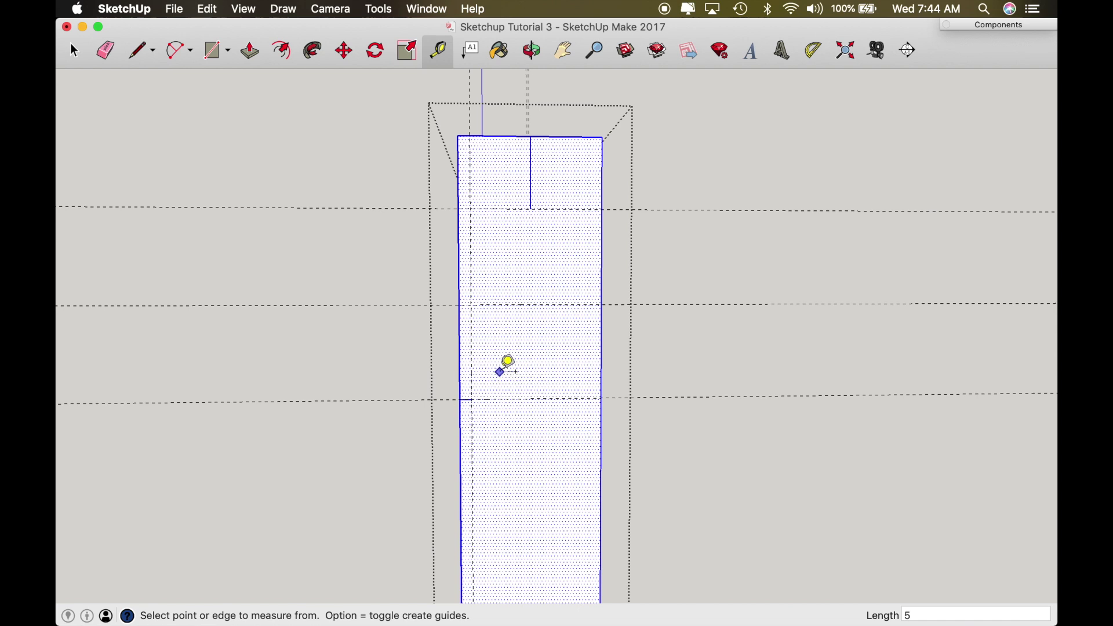
# Add a diagonal guide through the lower end of the short vertical line and the inner end of the short horizontal line.
pyautogui.click(531, 209)
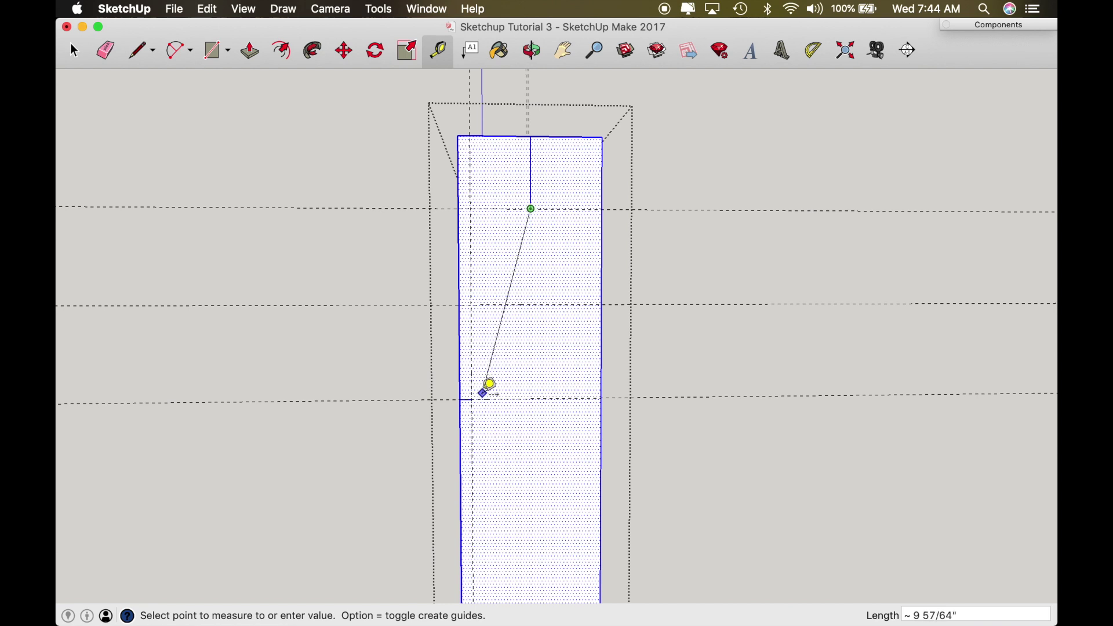
pyautogui.click(472, 400)
pyautogui.press('space')
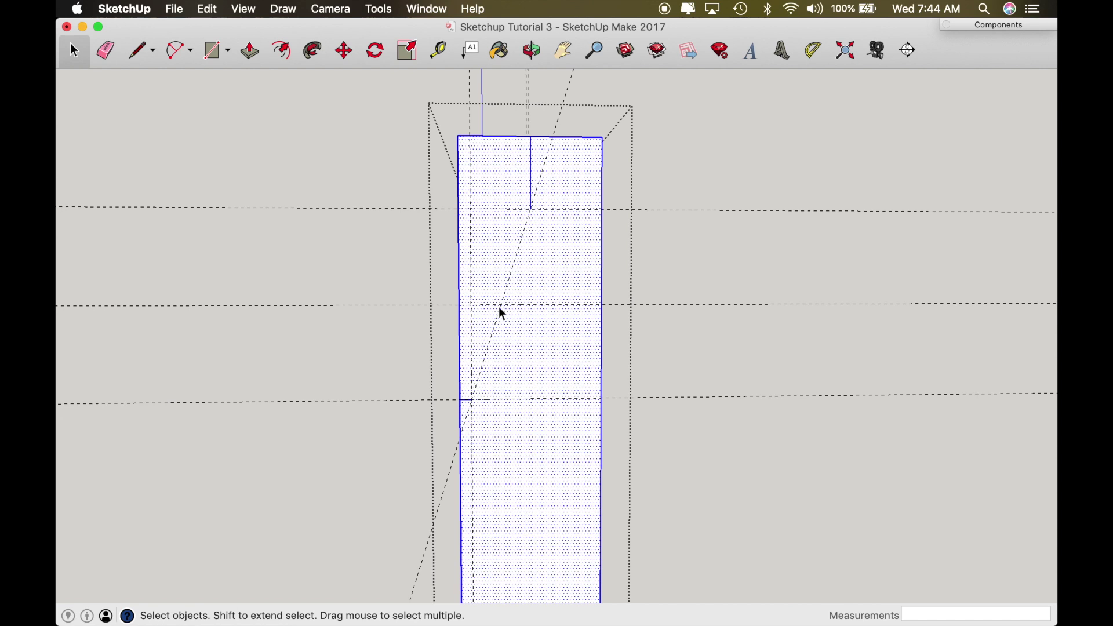
# Draw a 2 Point Arc from the short horizontal line's inner end to the middle guide's crossing with the diagonal, bulging 3/8" outward.
pyautogui.click(178, 55)
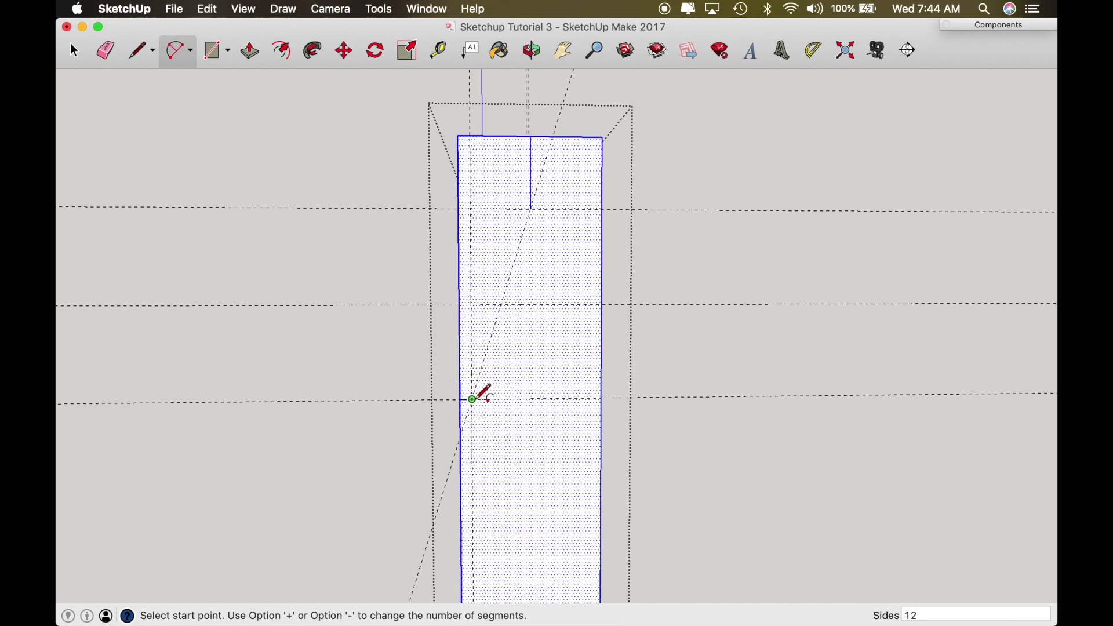
pyautogui.click(473, 399)
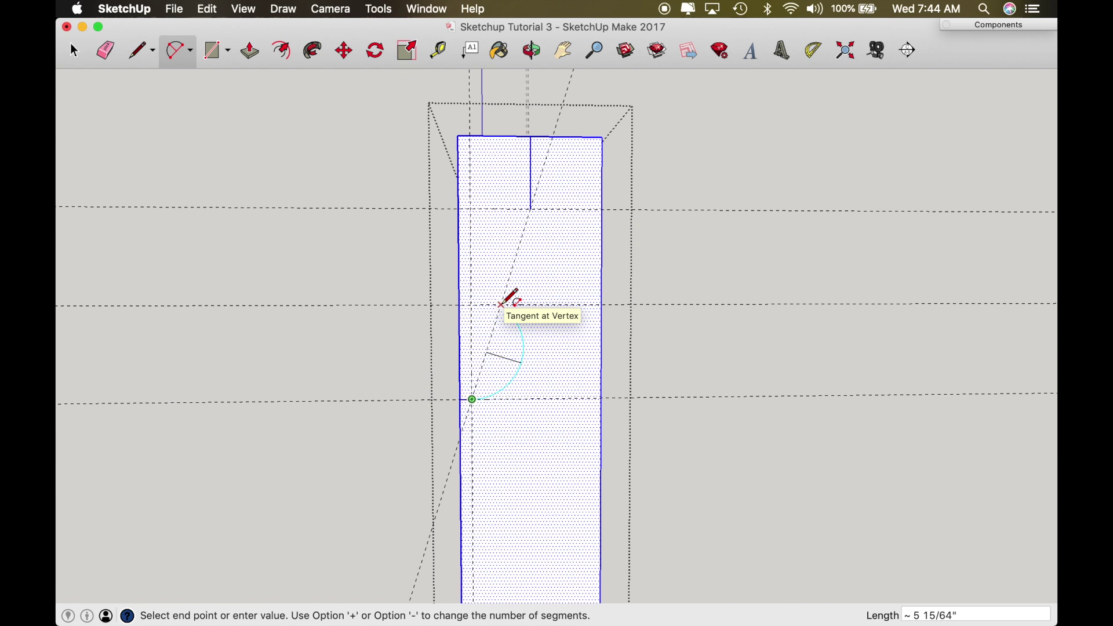
pyautogui.click(501, 304)
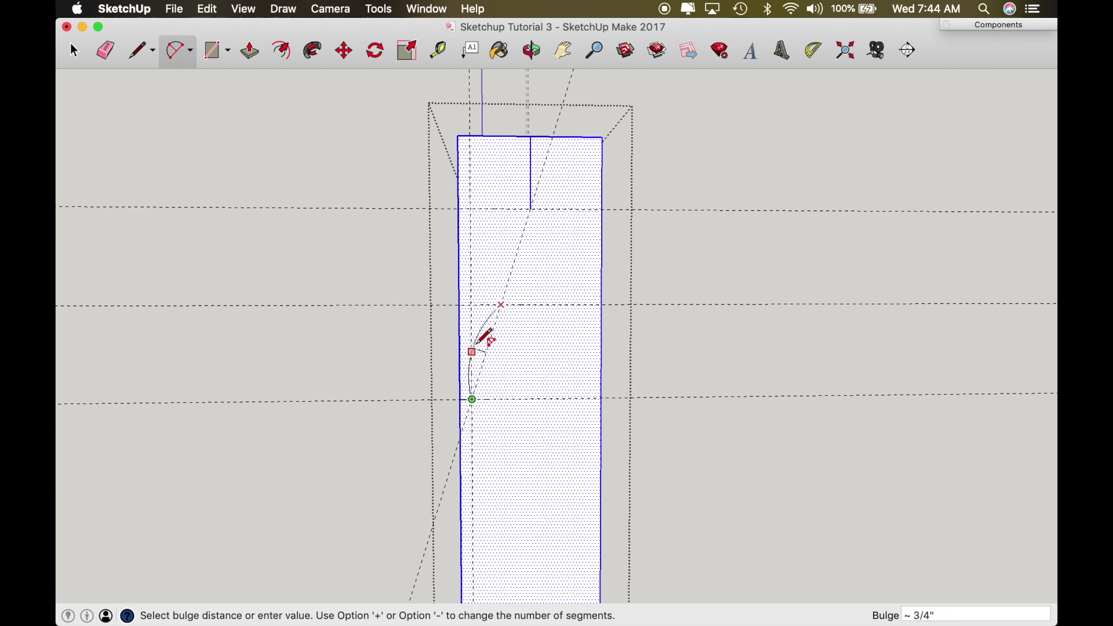
pyautogui.scroll(8, 485, 339)
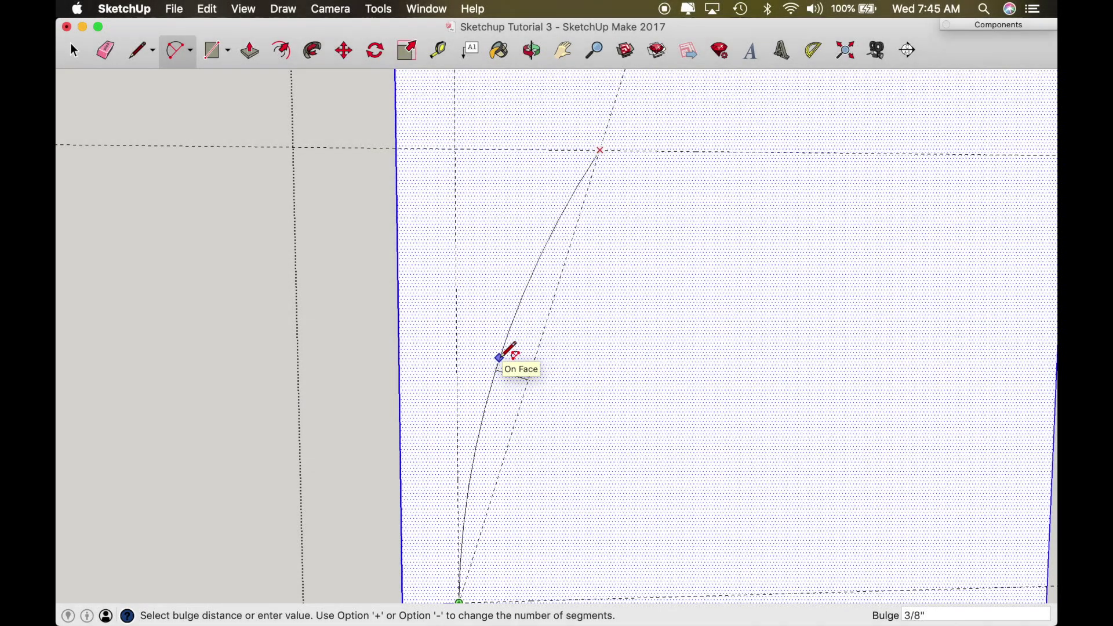
pyautogui.click(502, 355)
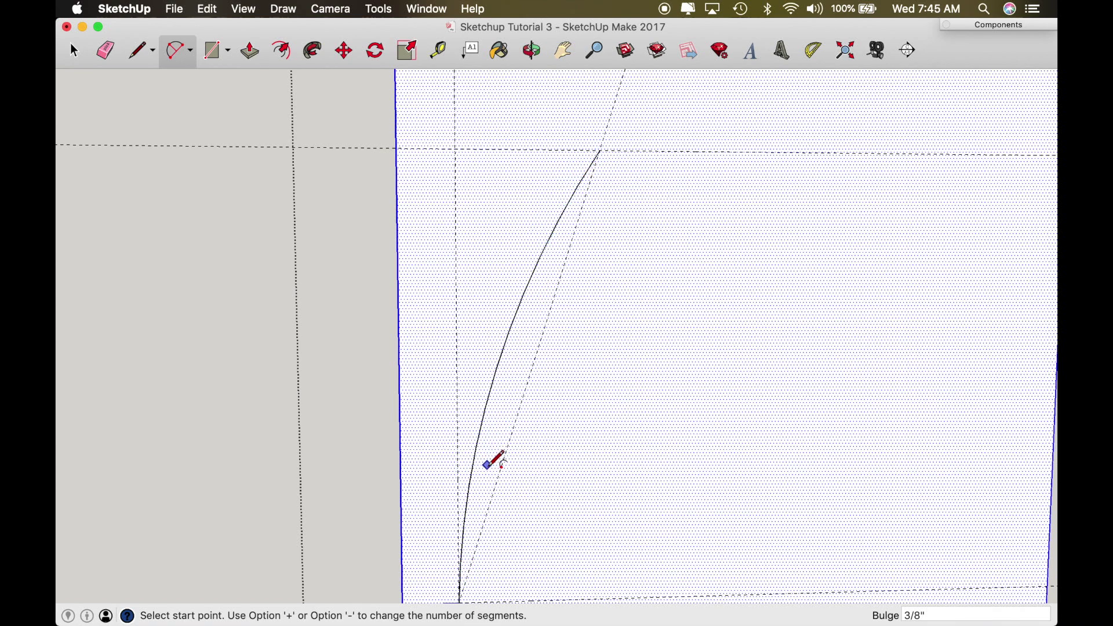
# Draw a second 2 Point Arc from the first arc's upper end to the short vertical line's lower end, bulging 3/8" the opposite way.
pyautogui.press('o')
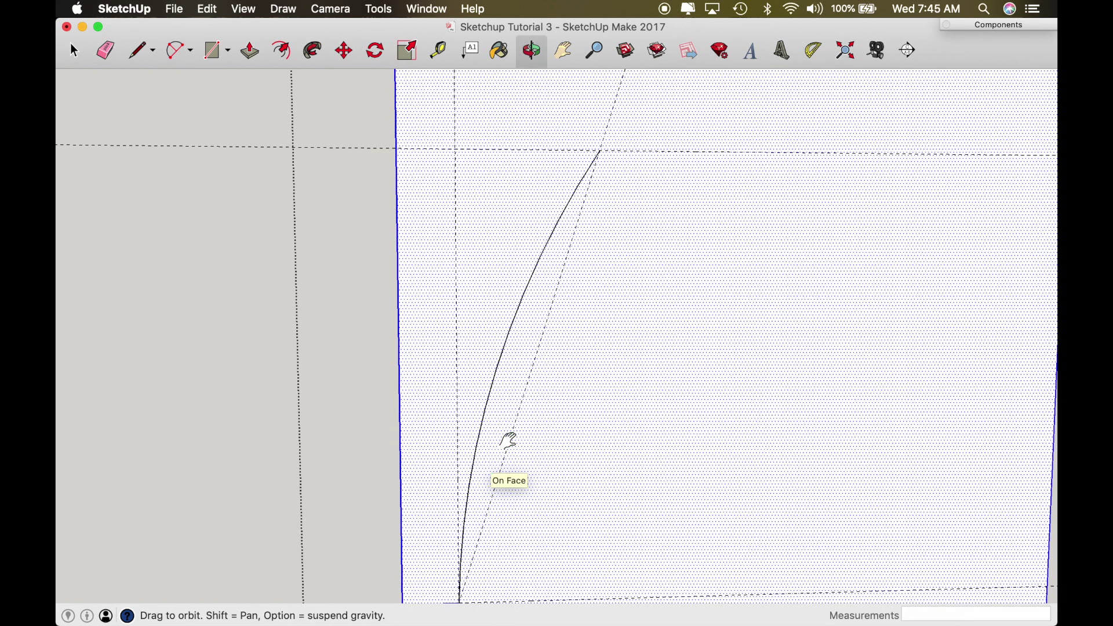
pyautogui.scroll(-5, 504, 440)
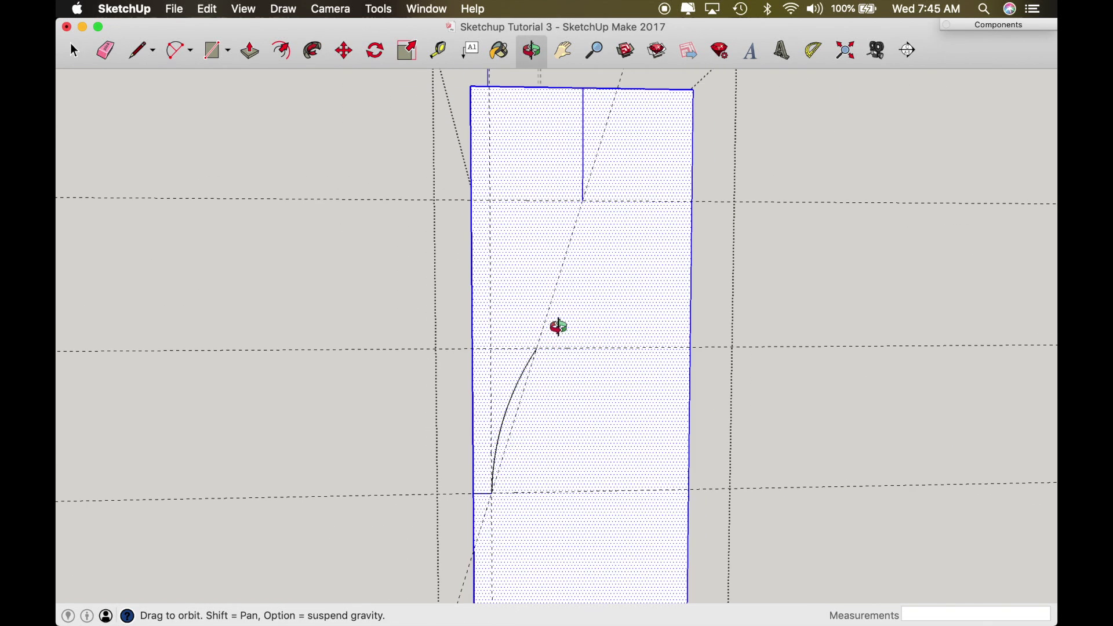
pyautogui.scroll(4, 583, 235)
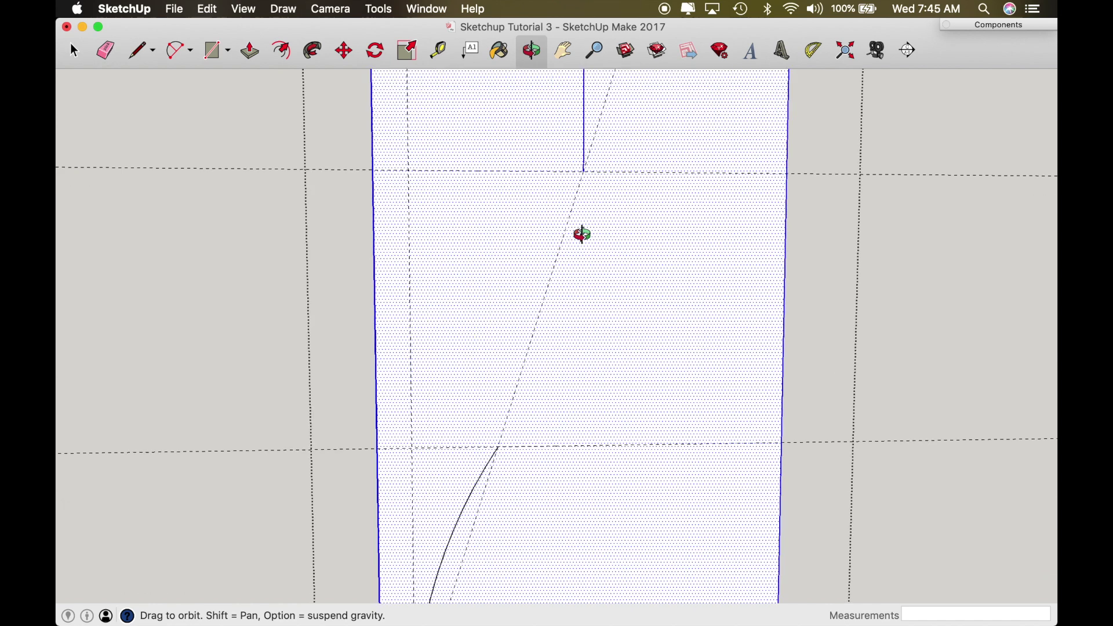
pyautogui.scroll(-1, 582, 234)
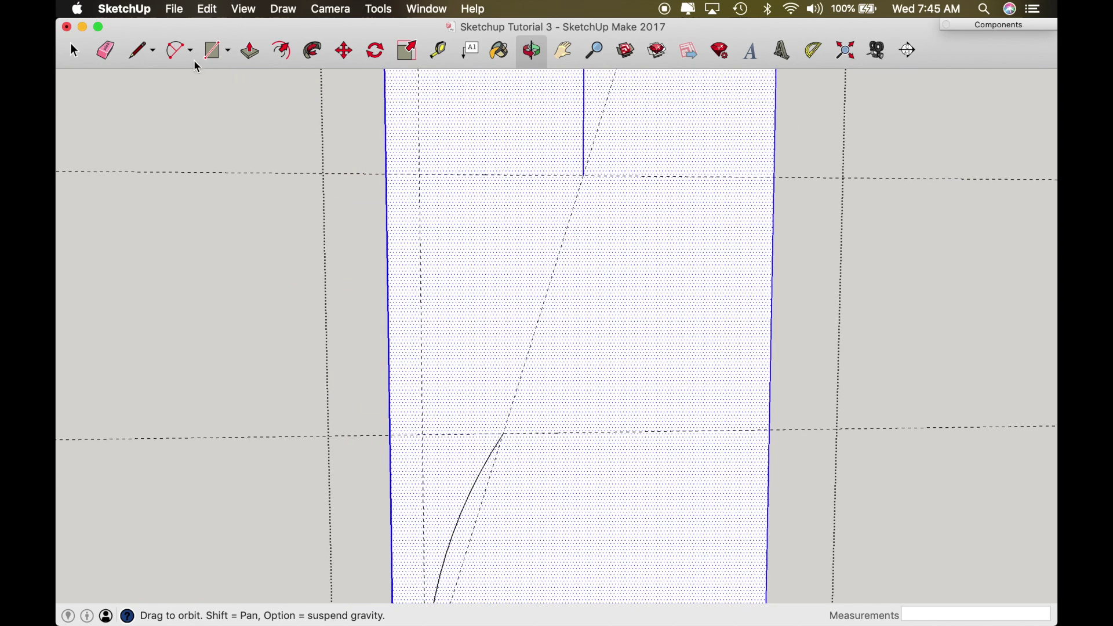
pyautogui.click(173, 51)
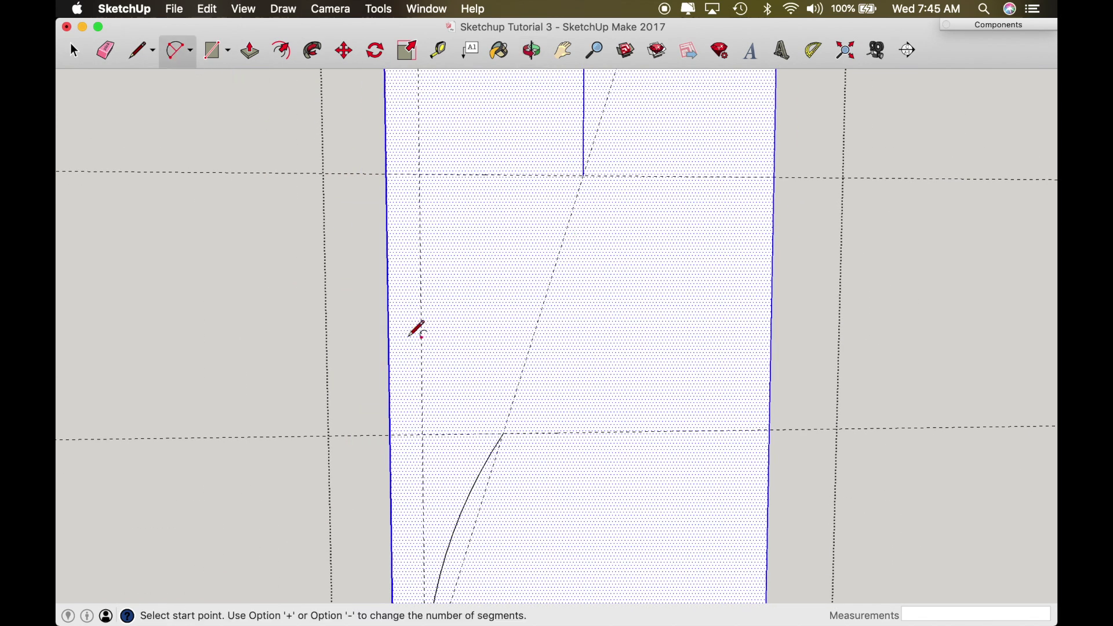
pyautogui.click(503, 434)
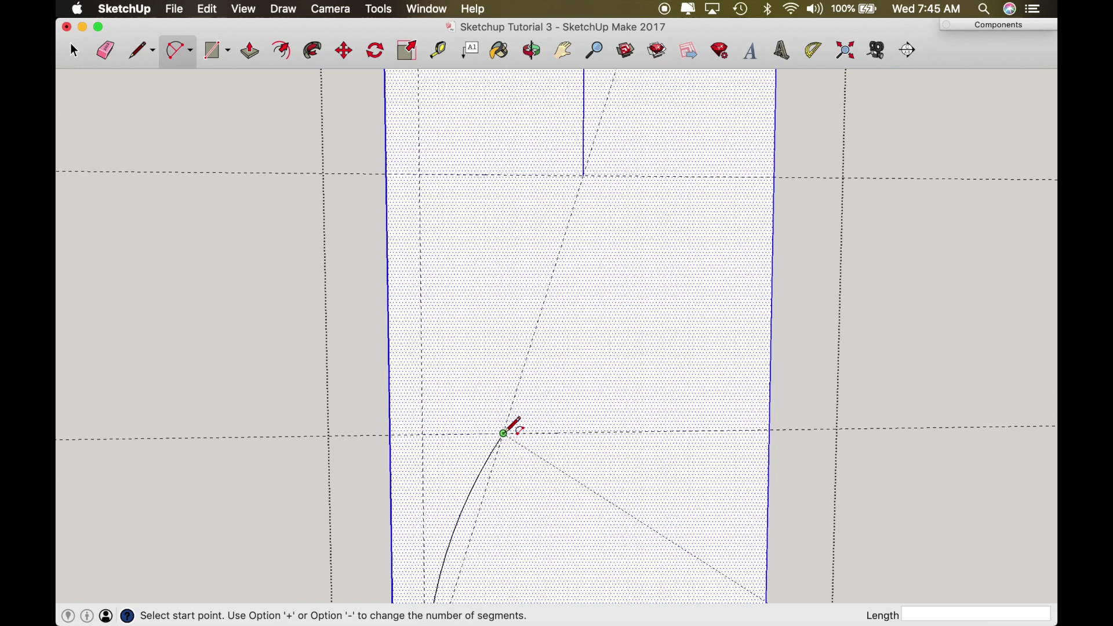
pyautogui.click(583, 175)
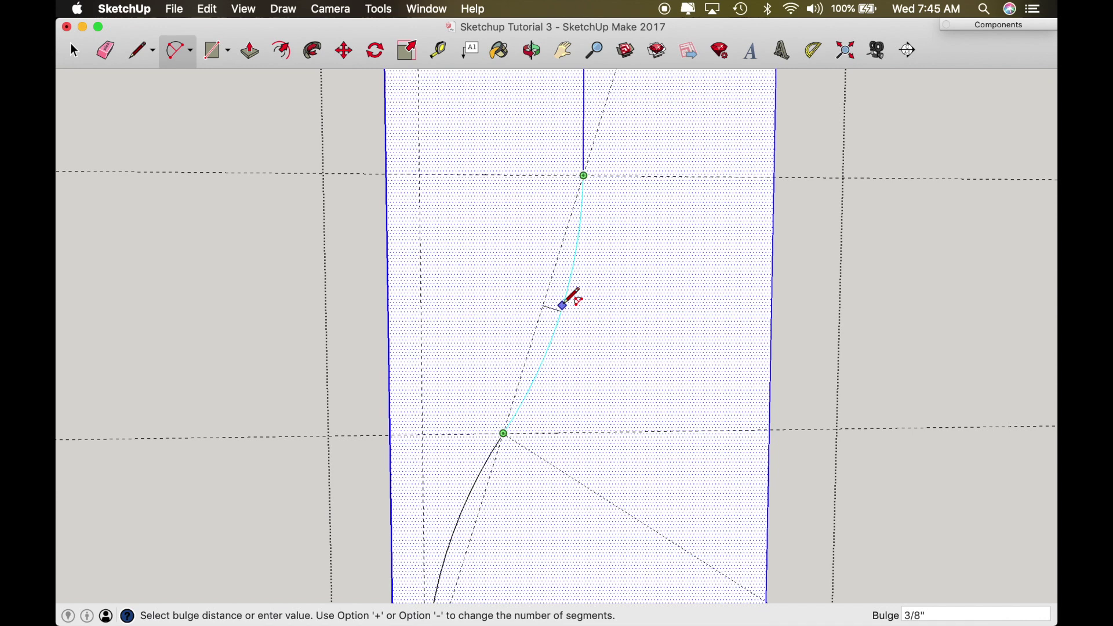
pyautogui.click(565, 303)
# Sweep the S-curved end profile around the panel's large front face with Follow Me to cut the raised edge.
pyautogui.press('o')
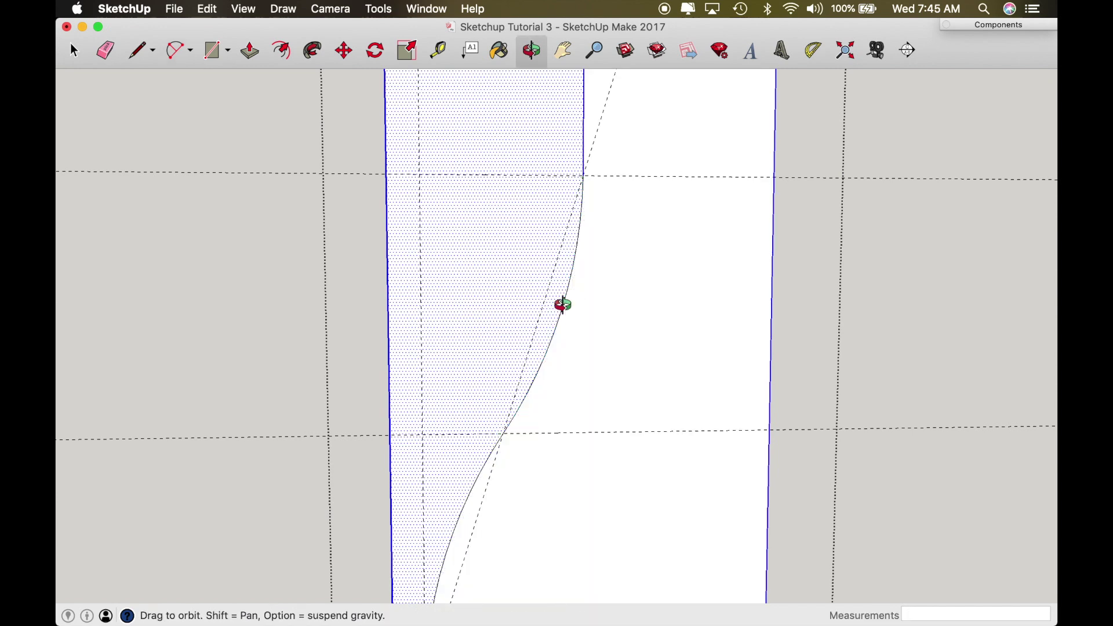
pyautogui.scroll(-5, 561, 304)
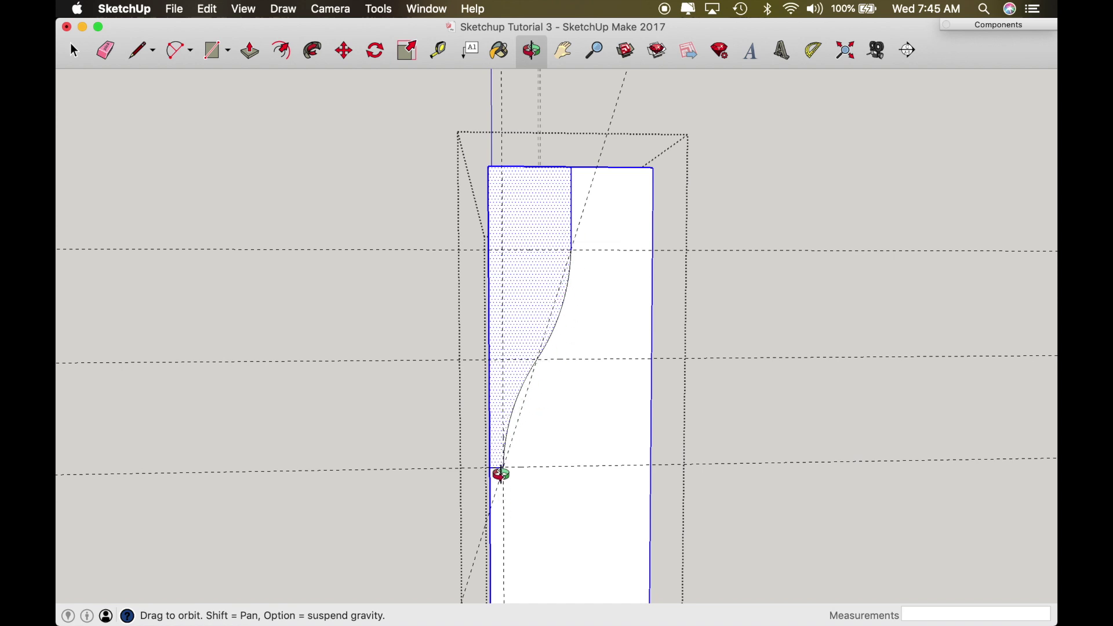
pyautogui.moveTo(551, 400)
pyautogui.mouseDown()
pyautogui.moveTo(658, 392)
pyautogui.moveTo(679, 373)
pyautogui.mouseUp()
pyautogui.press('space')
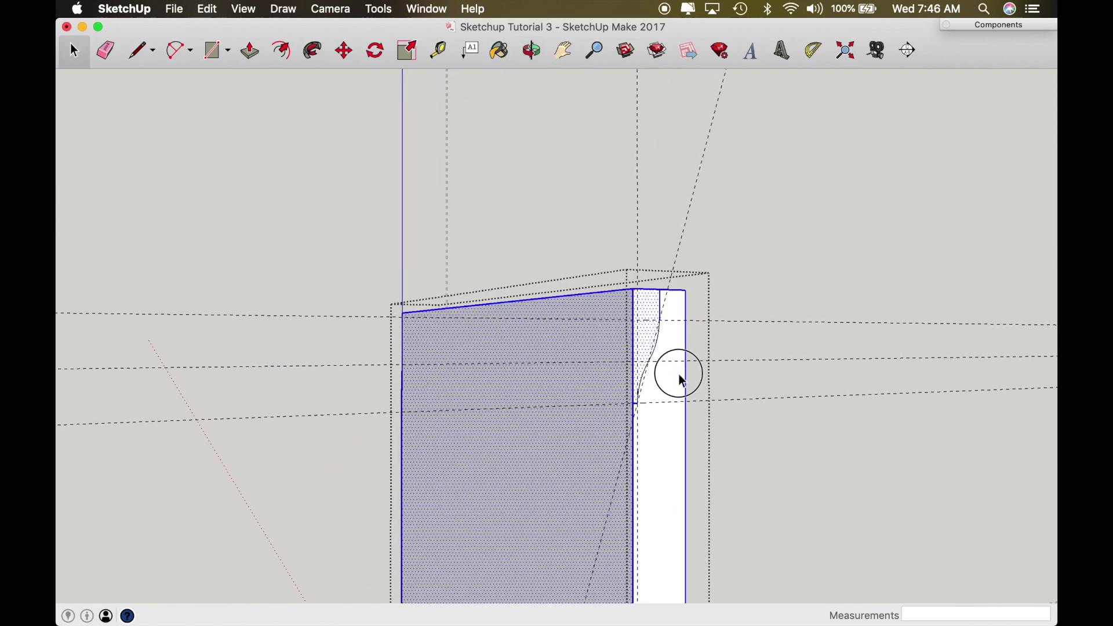
pyautogui.click(643, 436)
pyautogui.click(573, 463)
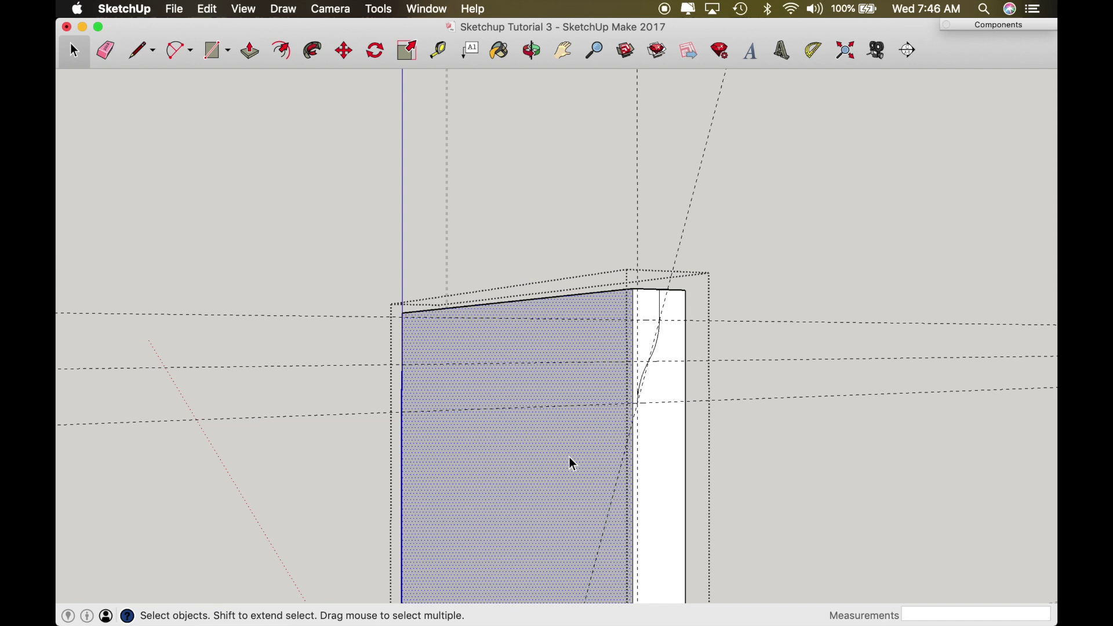
pyautogui.hotkey('shift', 'f')
pyautogui.click(645, 350)
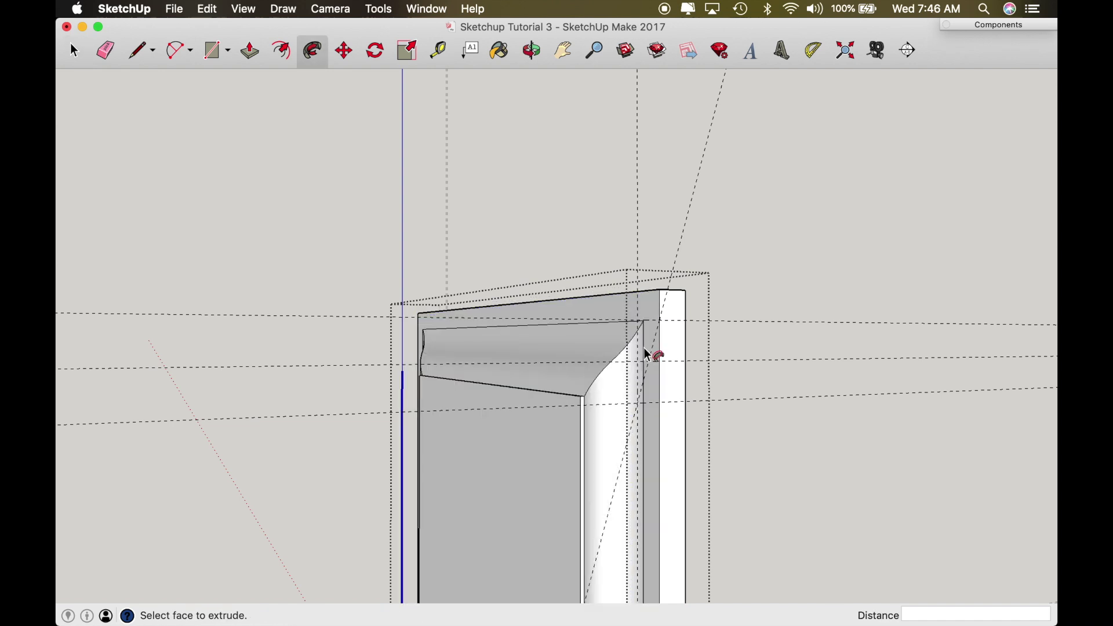
pyautogui.press('space')
# Close the center panel for editing, select everything in it, and scale it uniformly by 0.1 from its far upper corner.
pyautogui.press('o')
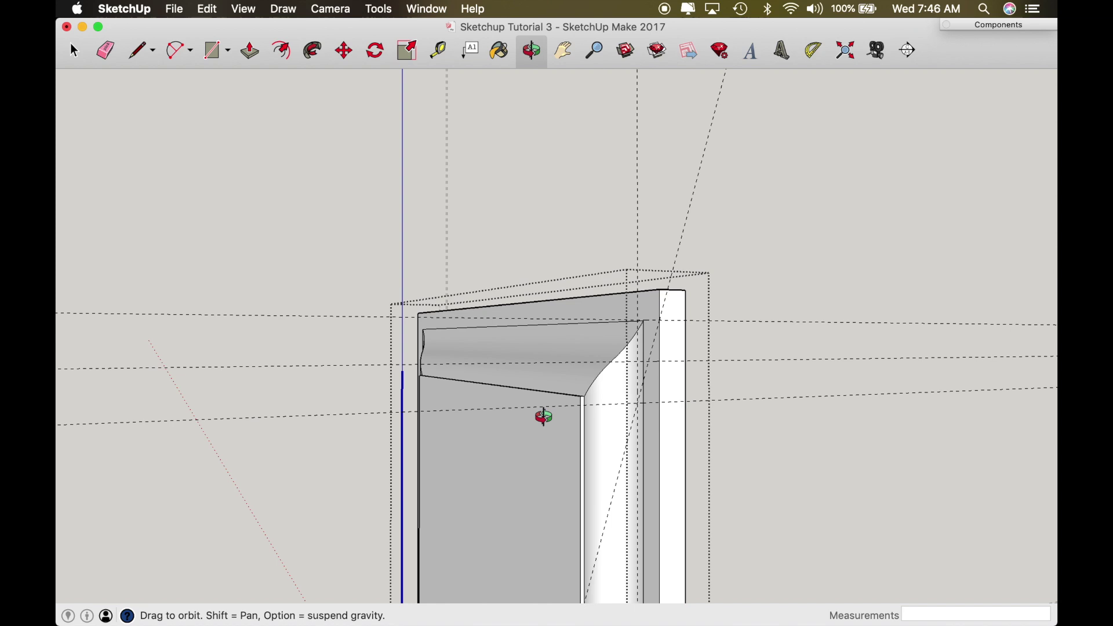
pyautogui.scroll(-5, 544, 417)
pyautogui.moveTo(542, 415); pyautogui.dragTo(633, 255)
pyautogui.press('space')
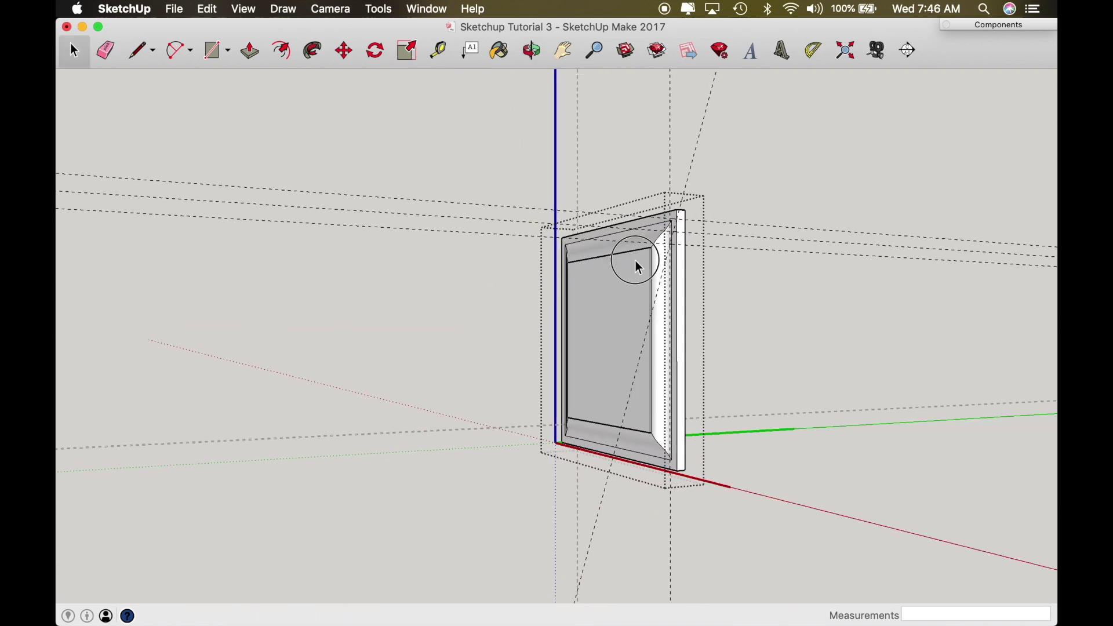
pyautogui.click(737, 298)
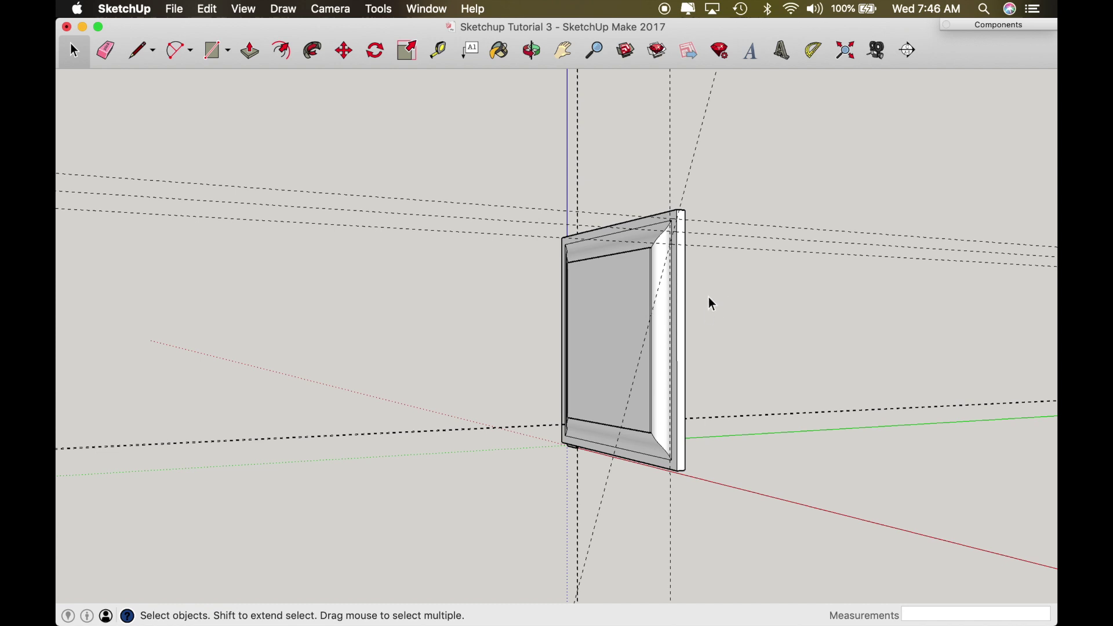
pyautogui.press('super+a')
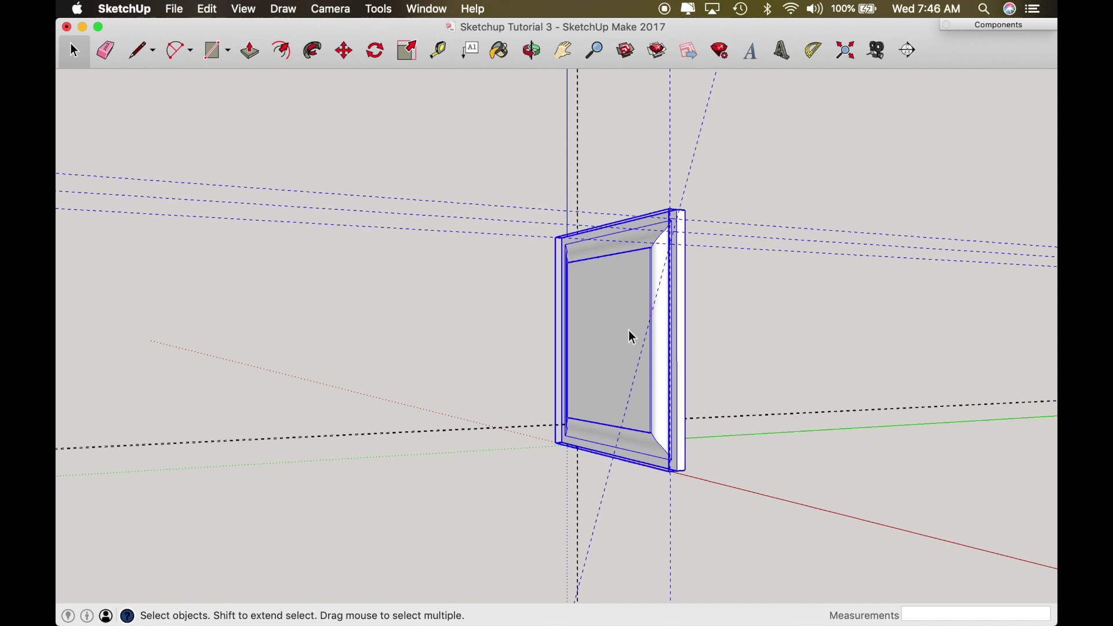
pyautogui.press('s')
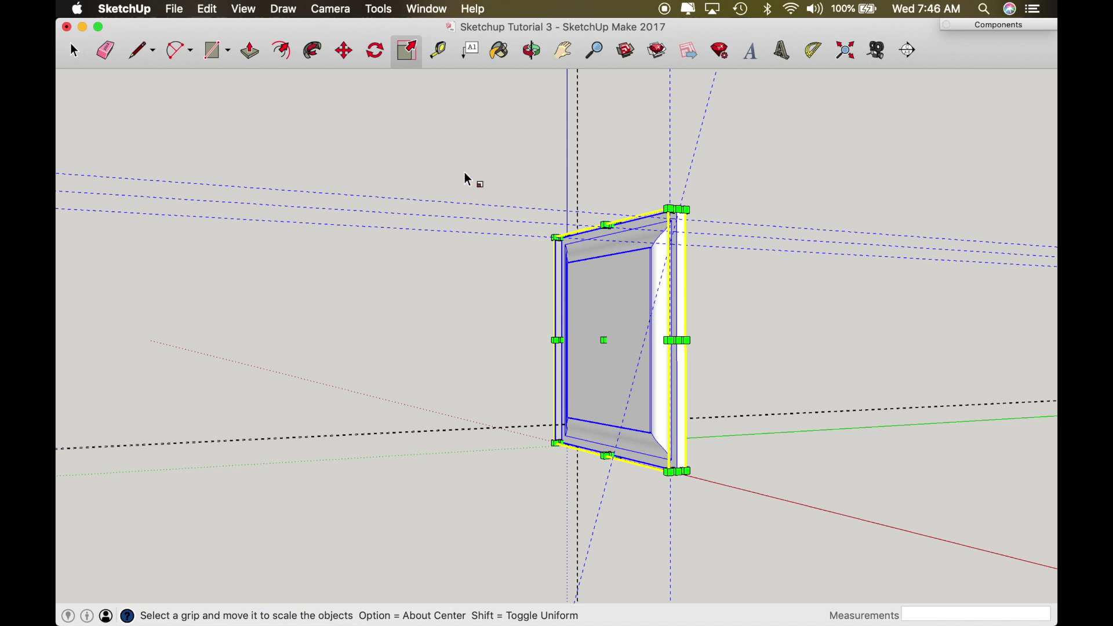
pyautogui.click(379, 9)
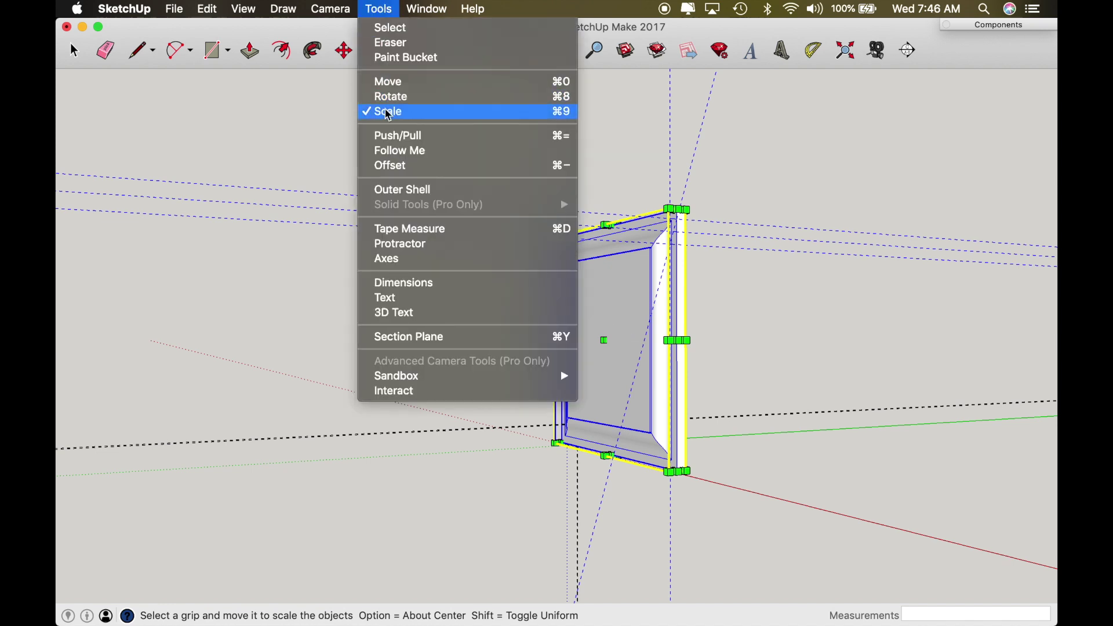
pyautogui.click(472, 487)
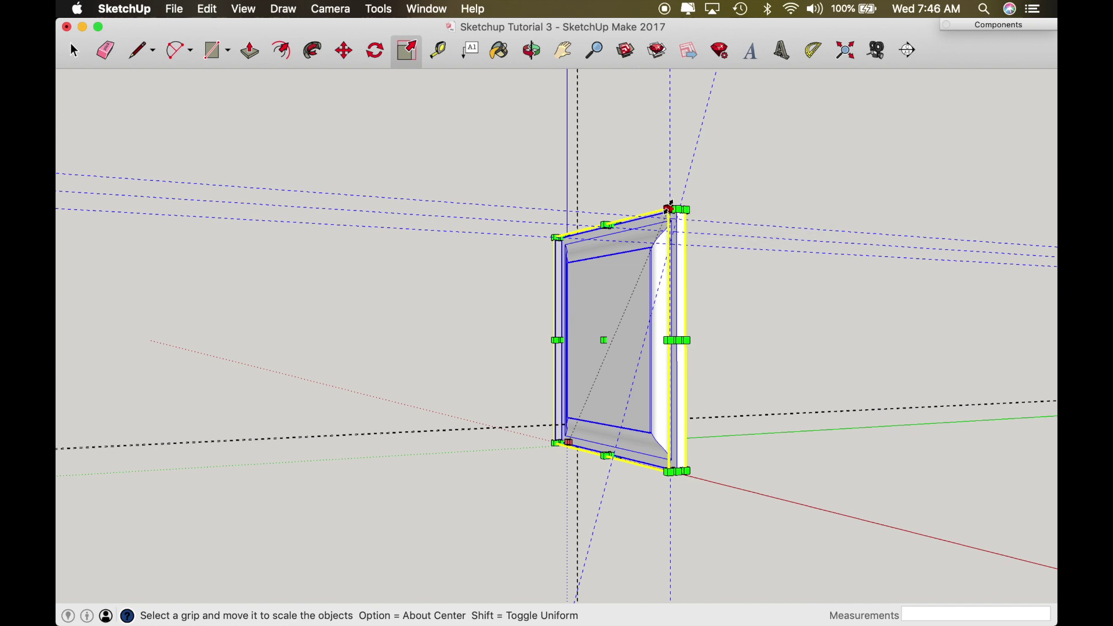
pyautogui.moveTo(668, 207); pyautogui.dragTo(589, 384)
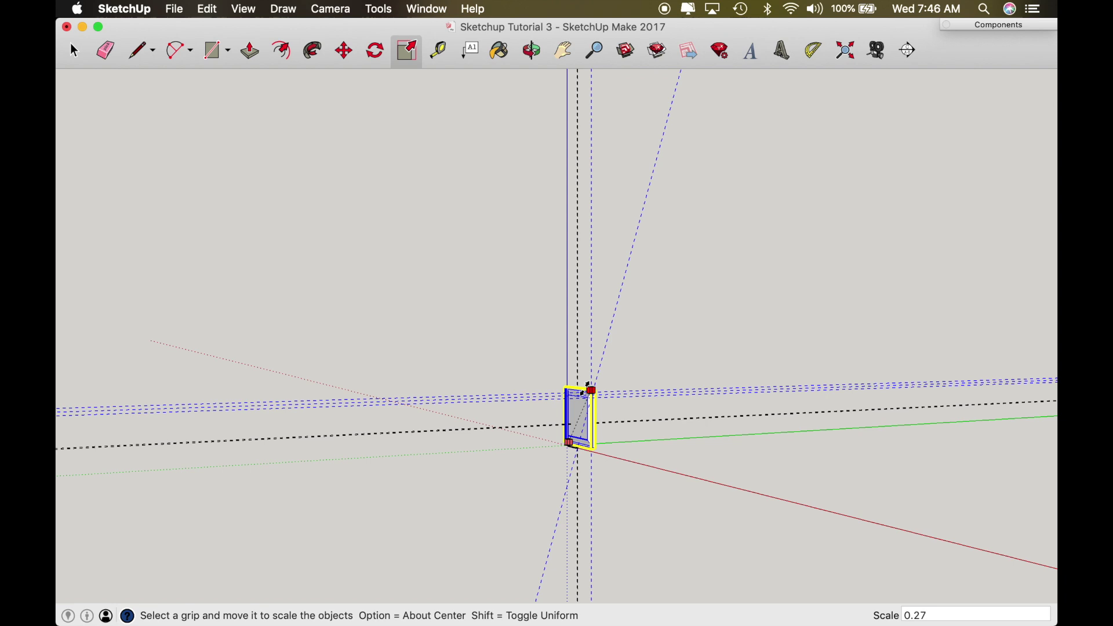
pyautogui.moveTo(587, 386); pyautogui.dragTo(603, 364)
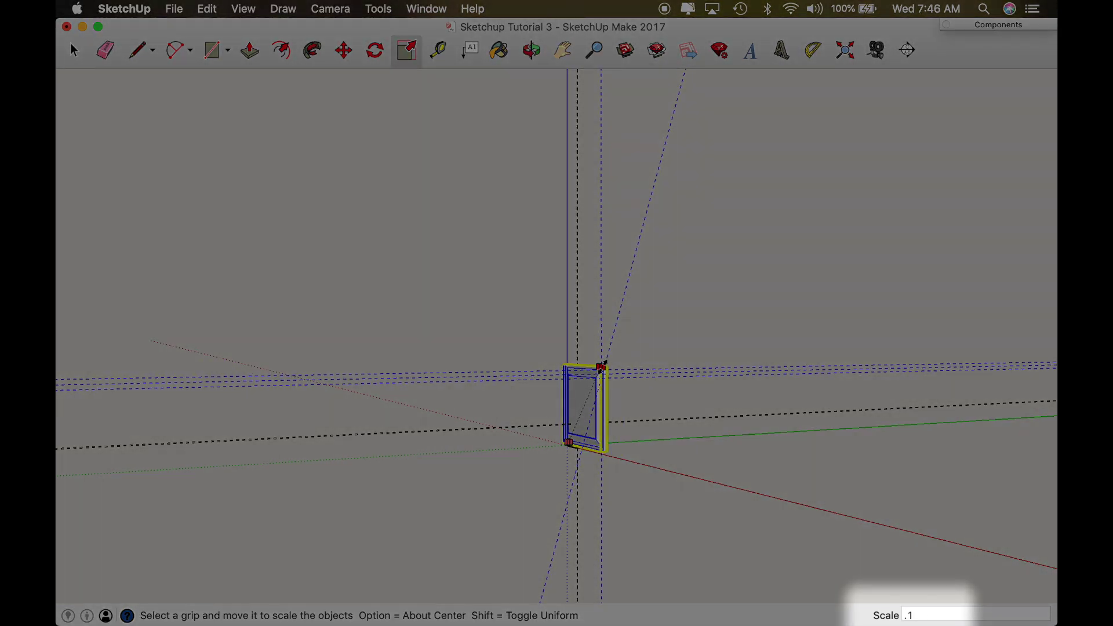
pyautogui.press('Return')
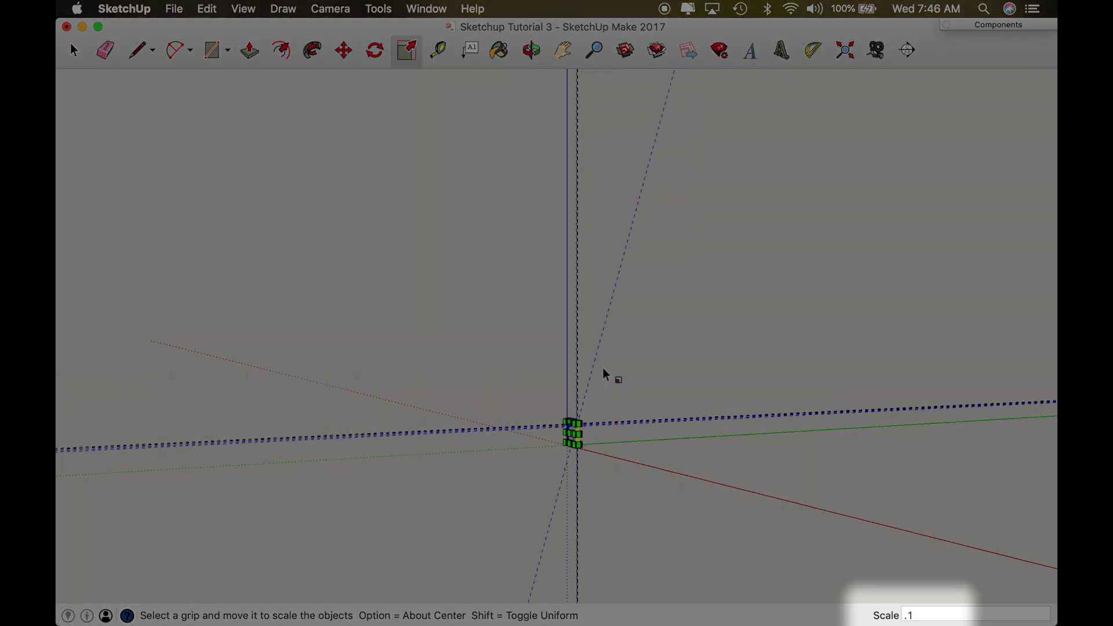
# Examine how the reduced panel fits against the rails from the front, the end and the back.
pyautogui.press('o')
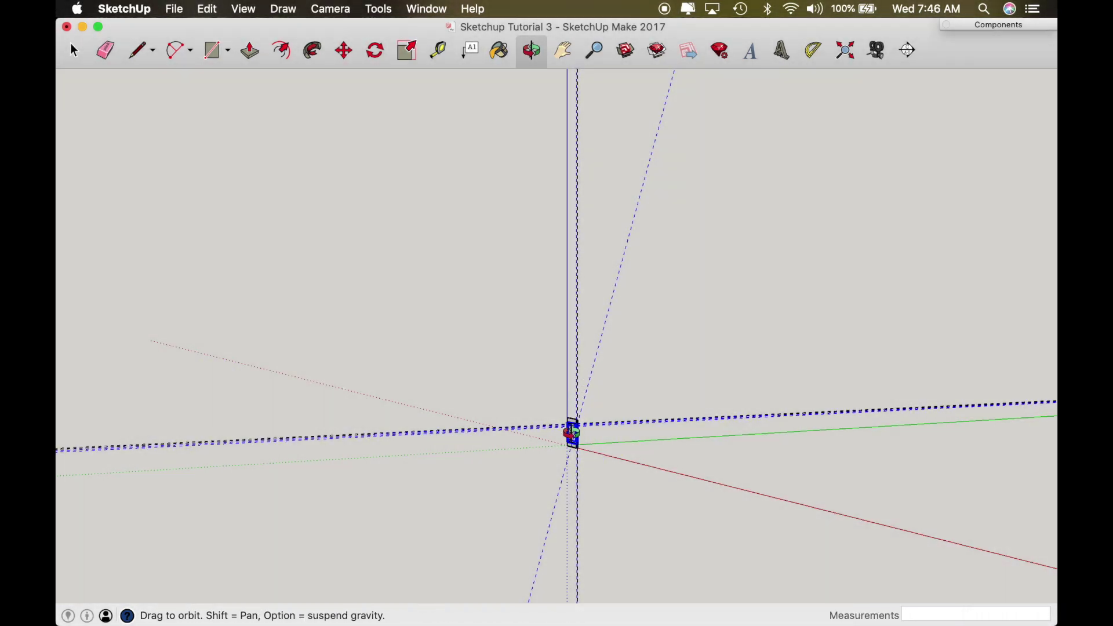
pyautogui.scroll(10, 572, 435)
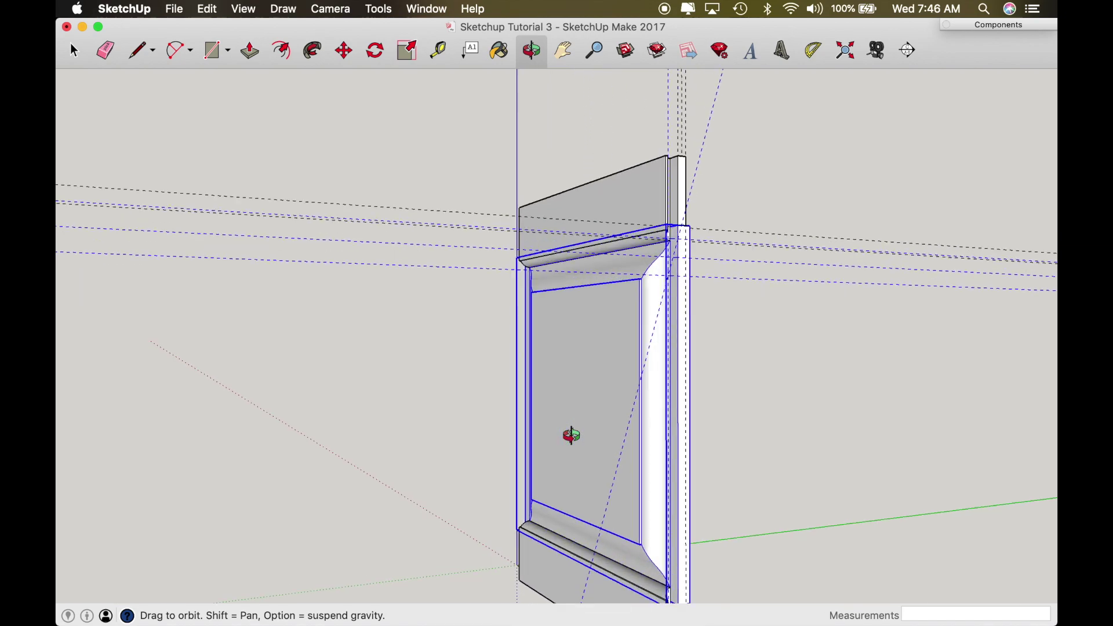
pyautogui.moveTo(572, 435); pyautogui.dragTo(912, 419)
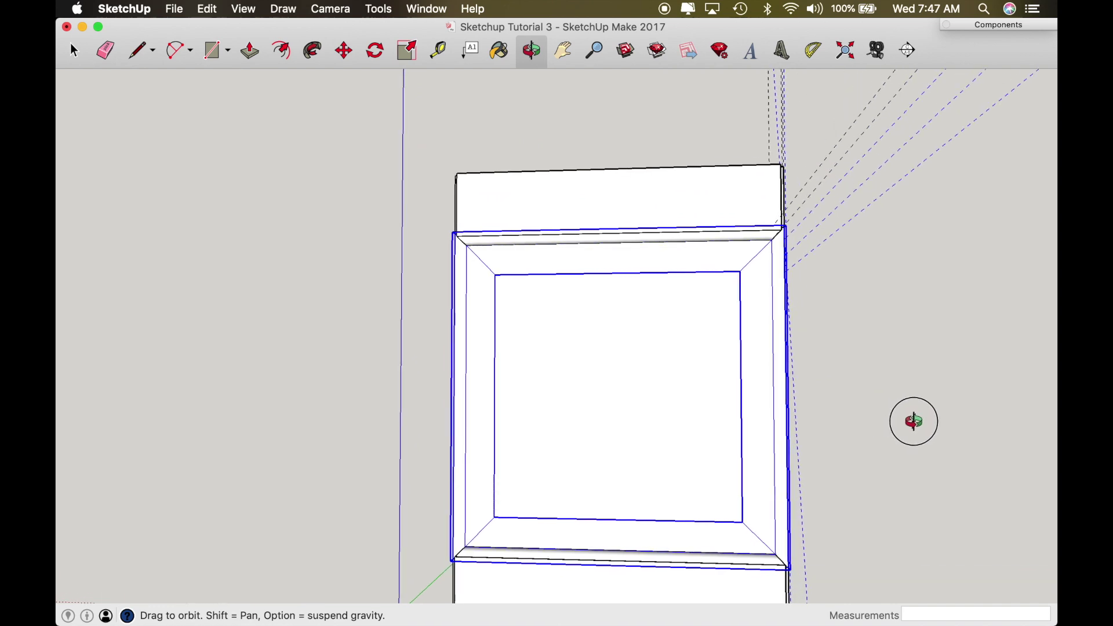
pyautogui.moveTo(634, 380); pyautogui.dragTo(769, 371)
pyautogui.scroll(10, 759, 395)
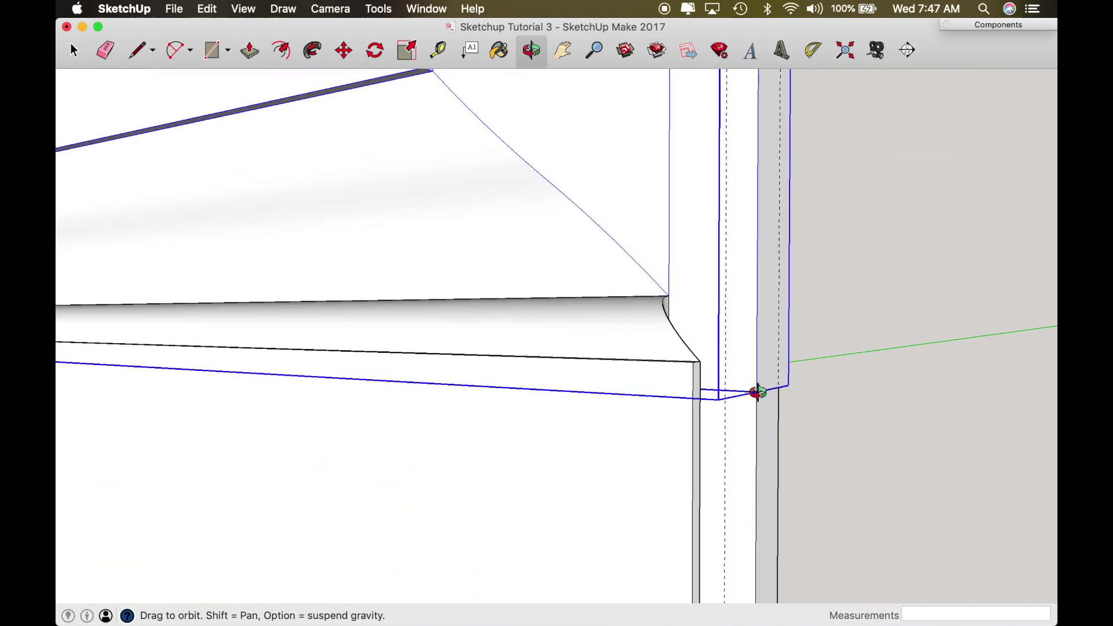
pyautogui.moveTo(757, 390); pyautogui.dragTo(408, 378)
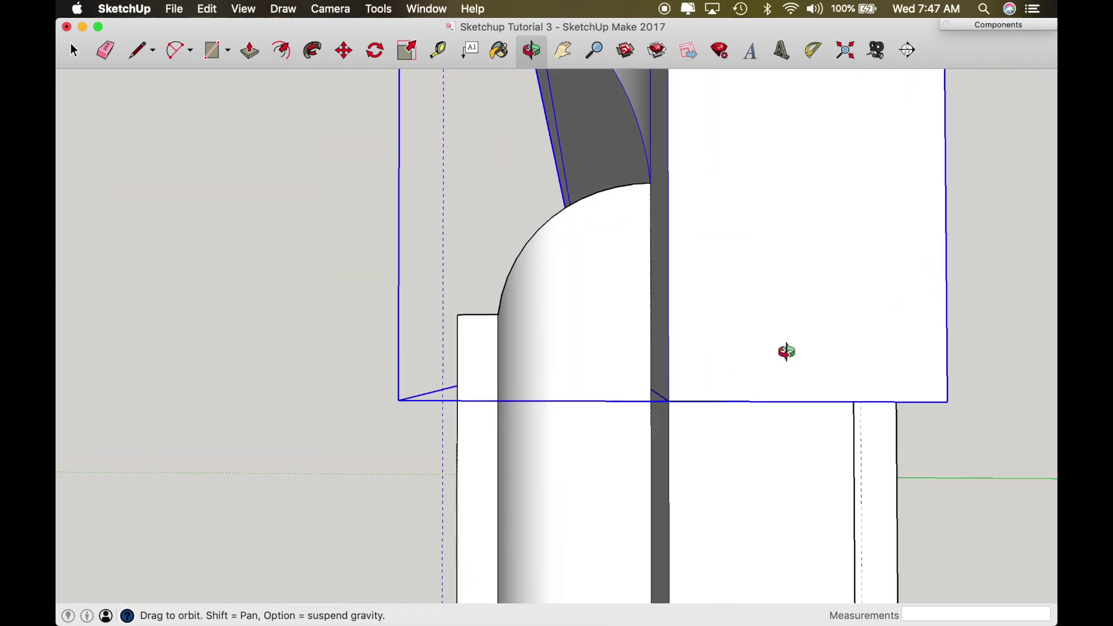
pyautogui.scroll(-6, 786, 351)
pyautogui.moveTo(787, 351); pyautogui.dragTo(731, 359)
pyautogui.scroll(-10, 822, 257)
pyautogui.moveTo(731, 359); pyautogui.dragTo(633, 436)
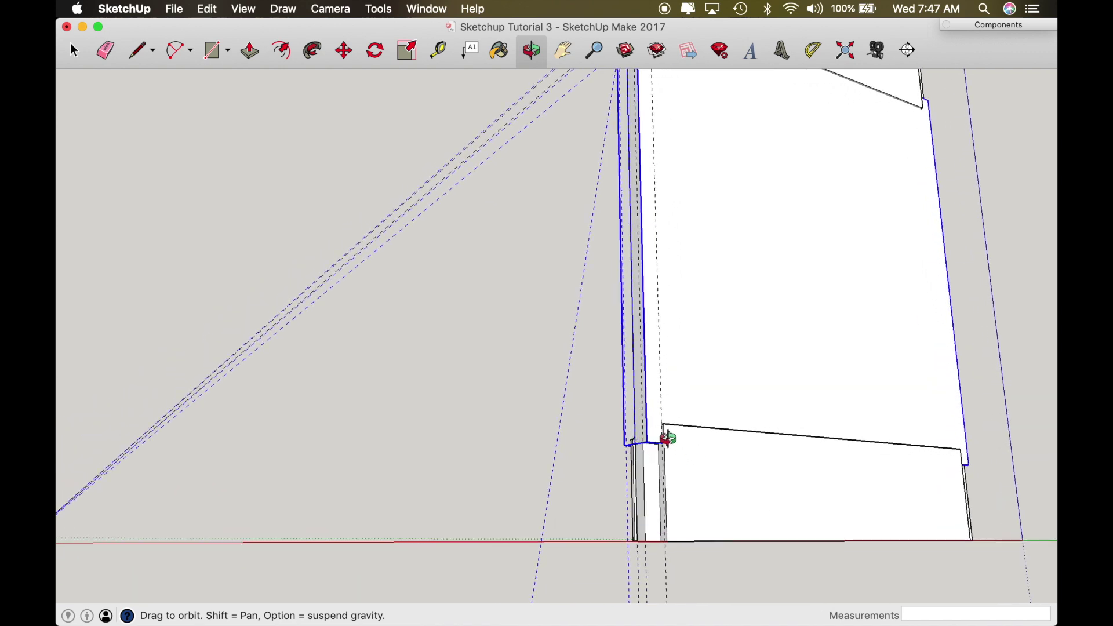
pyautogui.scroll(5, 660, 429)
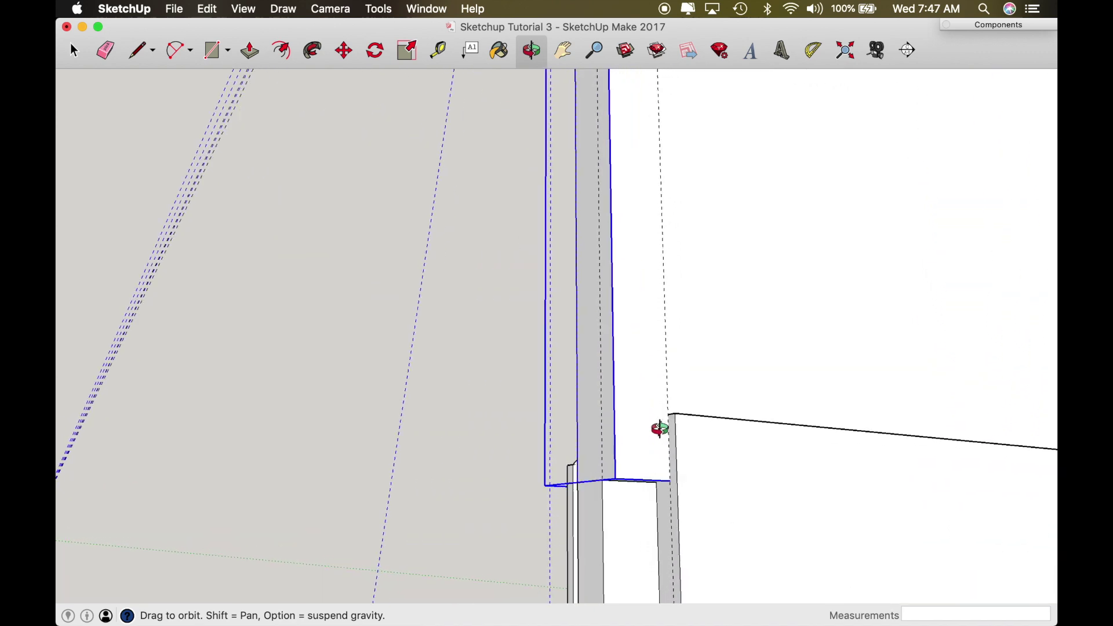
pyautogui.moveTo(660, 427); pyautogui.dragTo(812, 378)
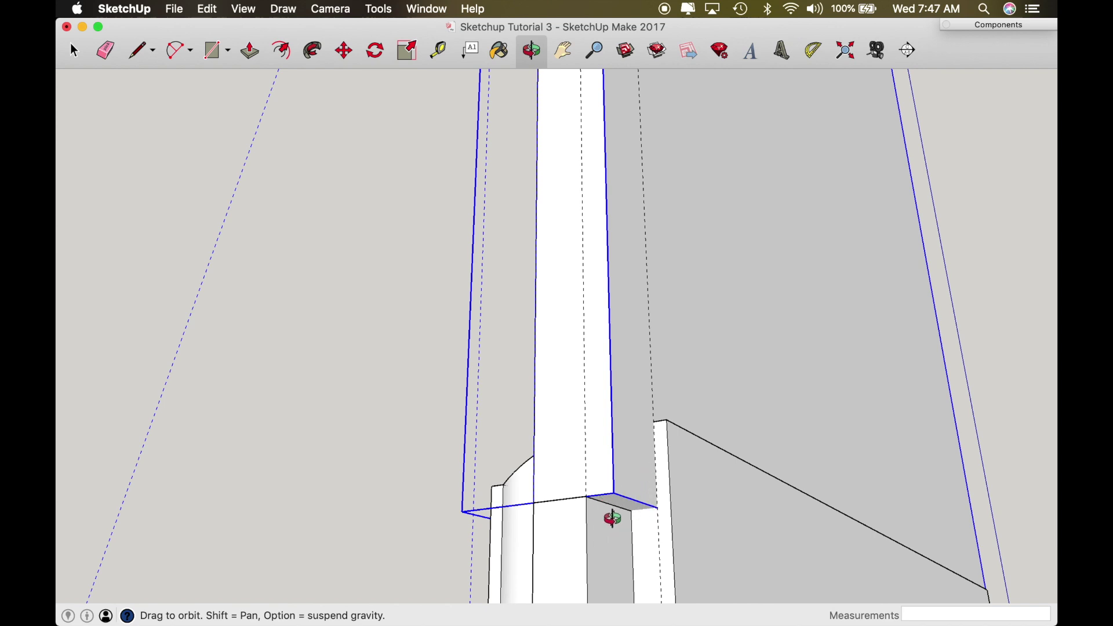
# Open the center panel for editing and select its large back face.
pyautogui.moveTo(632, 473); pyautogui.dragTo(345, 582)
pyautogui.press('space')
pyautogui.click(583, 408)
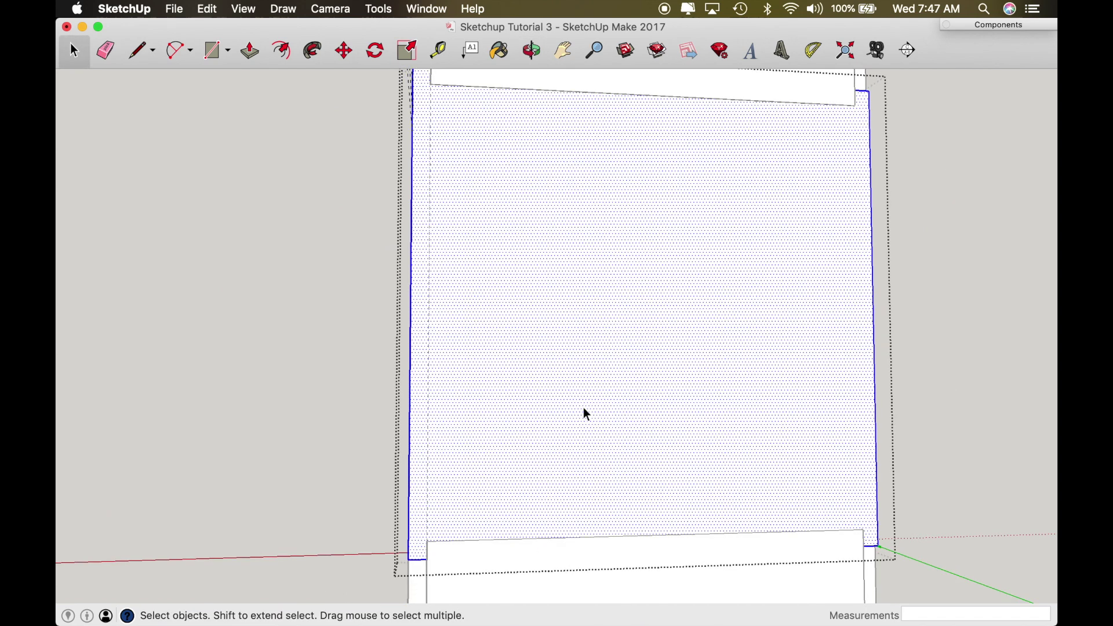
# Draw a rectangle on the panel's back face from the upper rail's inner corner to the lower rail's diagonally opposite inner corner.
pyautogui.press('r')
pyautogui.press('o')
pyautogui.moveTo(447, 146); pyautogui.dragTo(496, 118)
pyautogui.scroll(5, 462, 83)
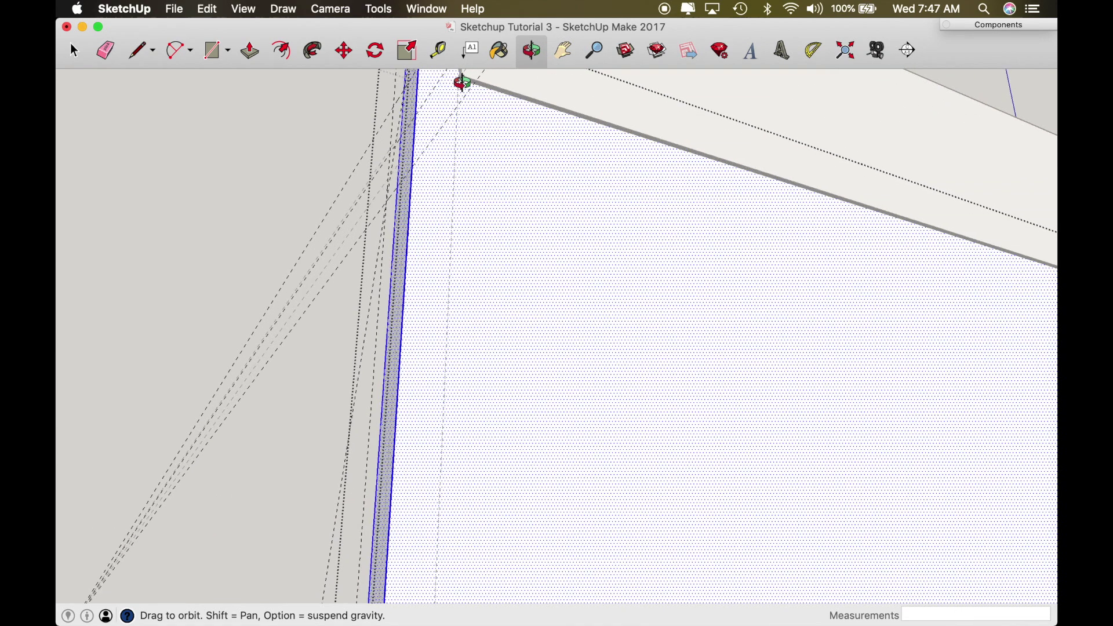
pyautogui.moveTo(460, 81); pyautogui.dragTo(482, 194)
pyautogui.press('r')
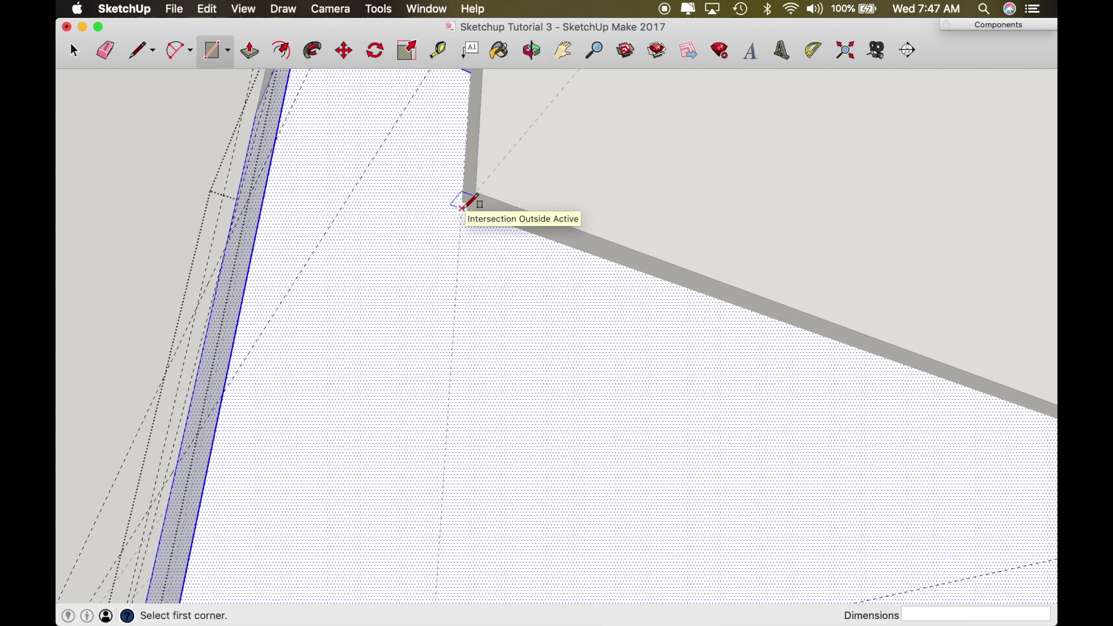
pyautogui.click(461, 207)
pyautogui.scroll(-2, 527, 294)
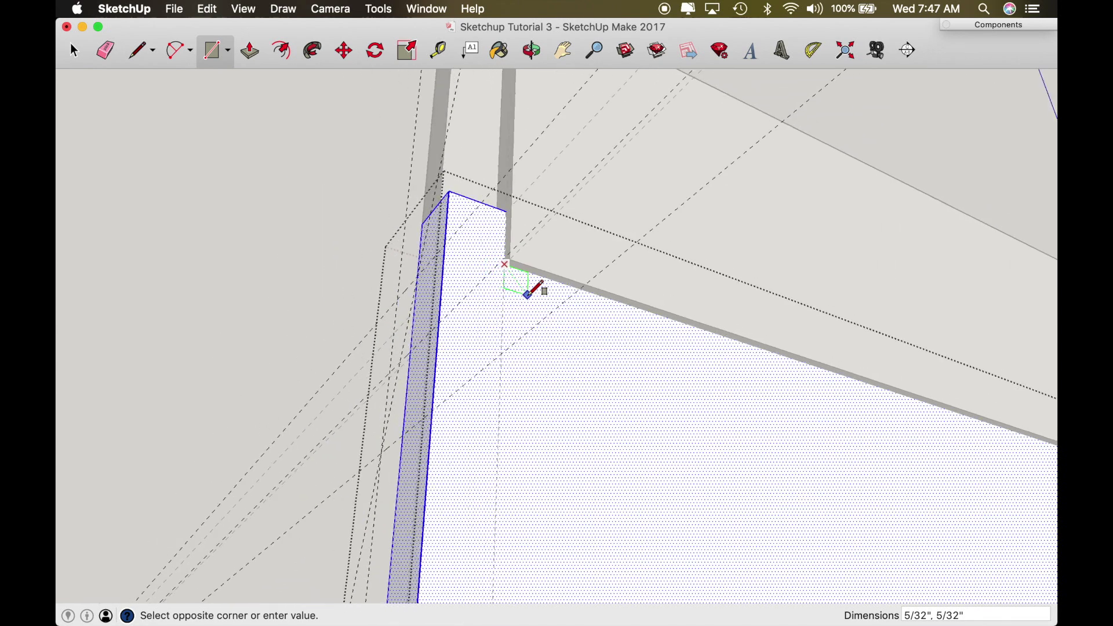
pyautogui.scroll(-6, 527, 295)
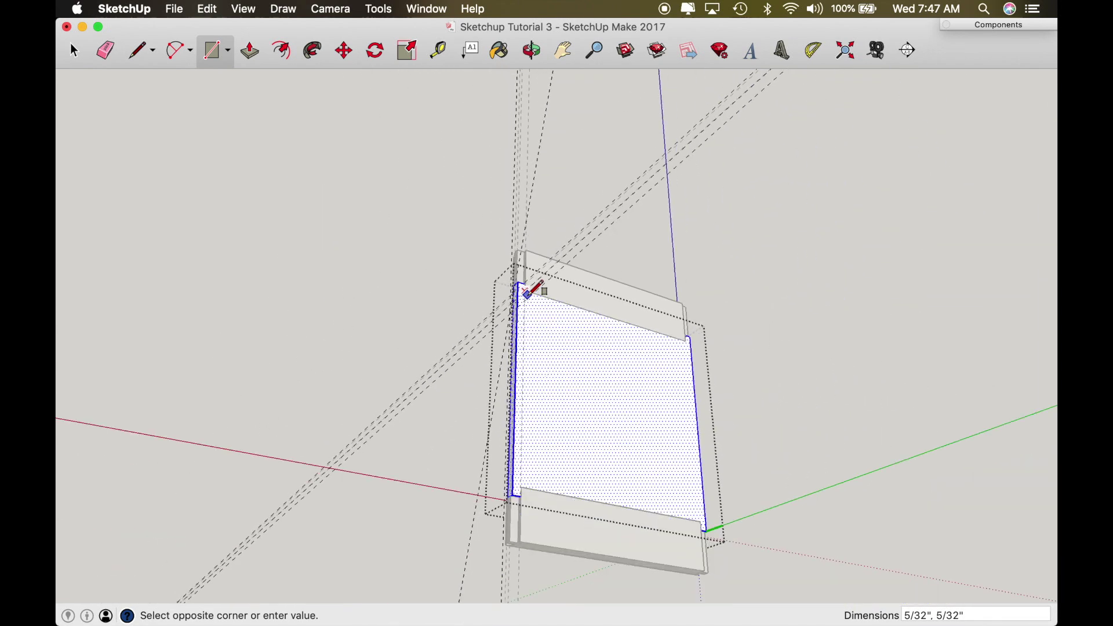
pyautogui.press('o')
pyautogui.moveTo(715, 534); pyautogui.dragTo(686, 556)
pyautogui.moveTo(701, 495); pyautogui.dragTo(686, 597)
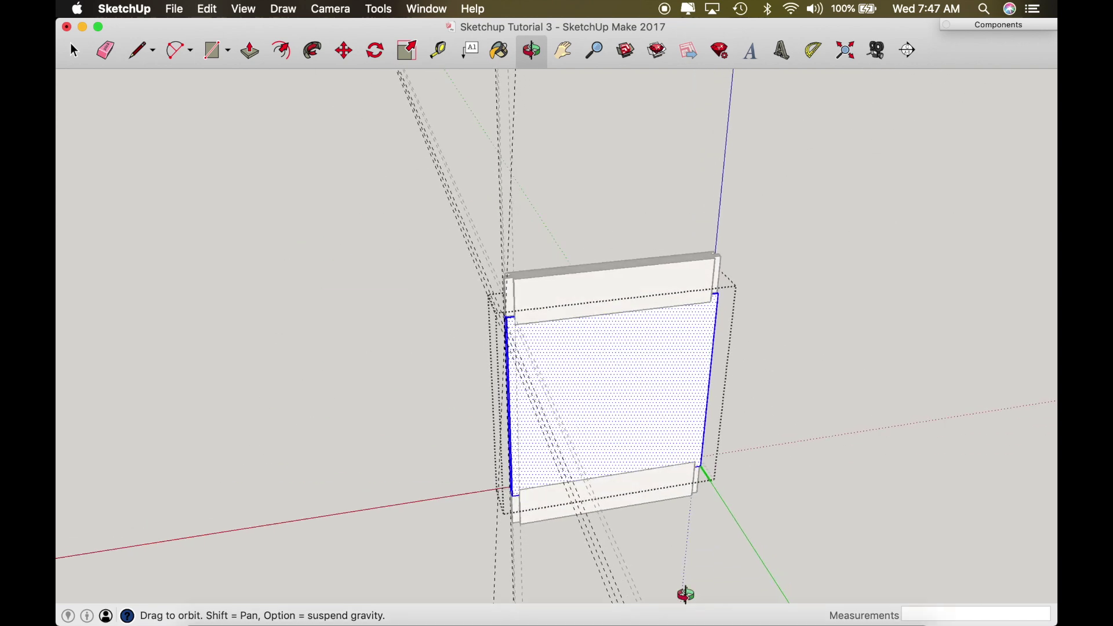
pyautogui.scroll(10, 695, 464)
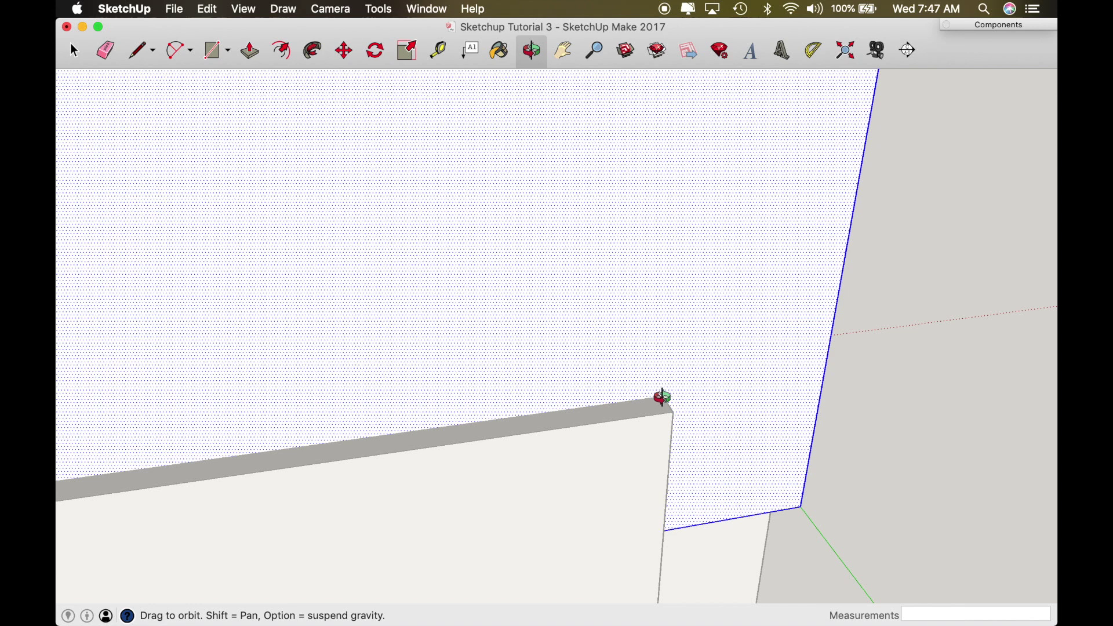
pyautogui.press('r')
pyautogui.click(662, 397)
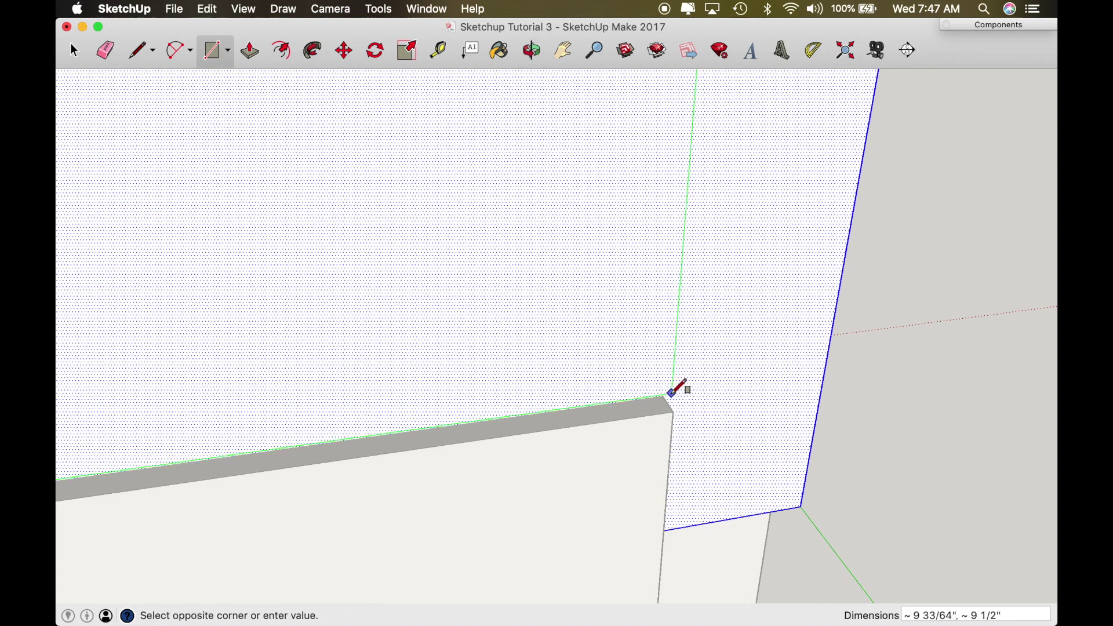
pyautogui.click(662, 397)
# Push the border strip around the back rectangle inward 1/8" to the rail's edge with Push/Pull, and close the panel for editing.
pyautogui.moveTo(665, 394); pyautogui.dragTo(436, 313, button='middle')
pyautogui.press('p')
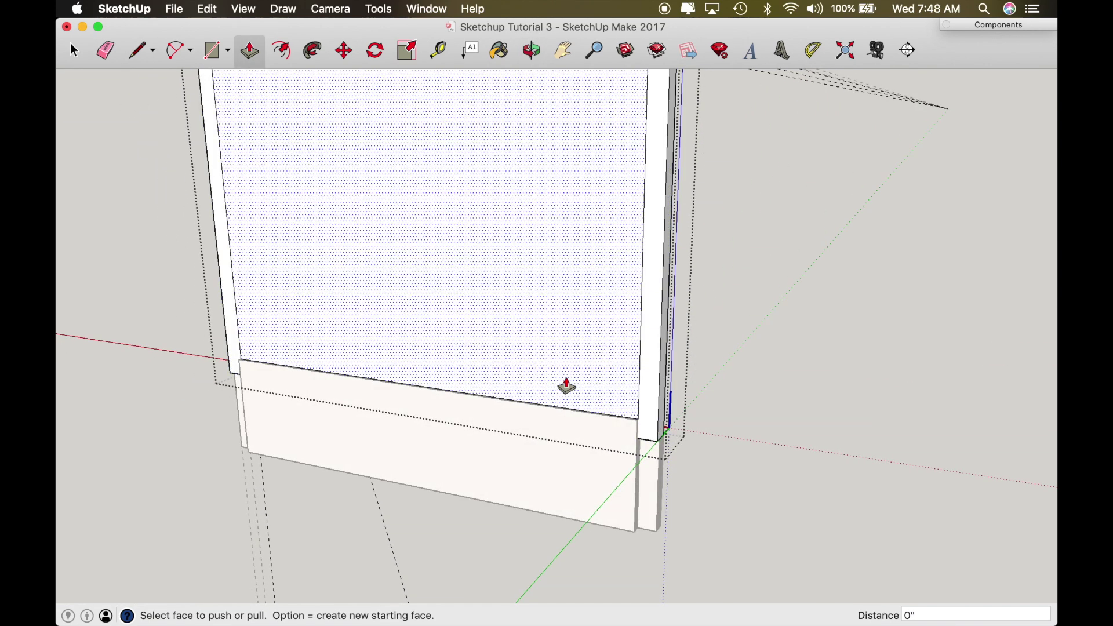
pyautogui.click(641, 443)
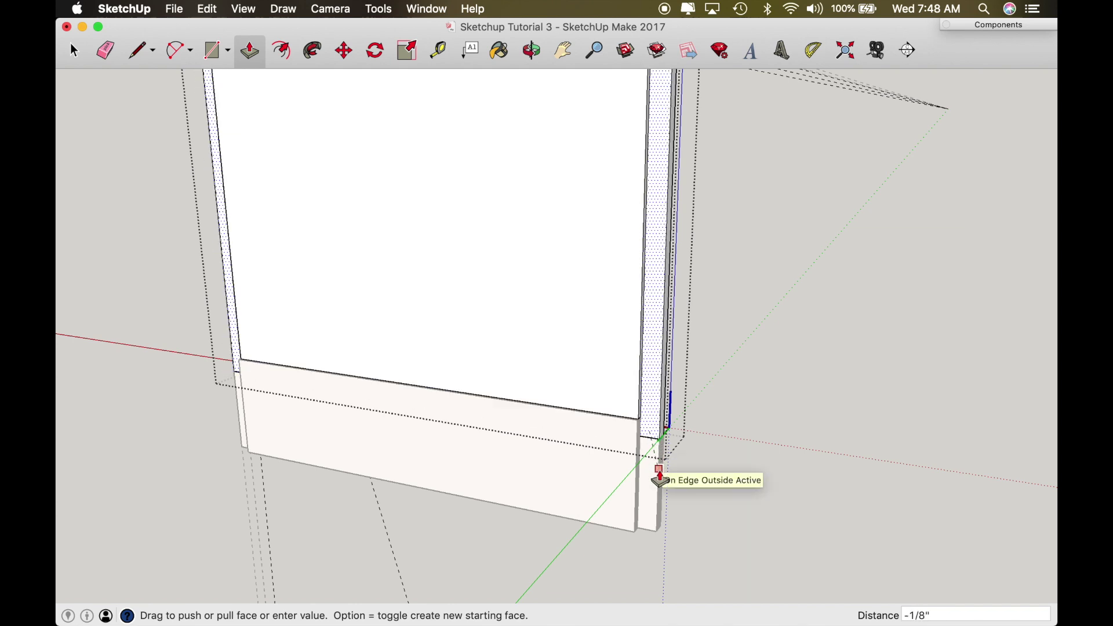
pyautogui.click(660, 476)
pyautogui.press('o')
pyautogui.moveTo(661, 467); pyautogui.dragTo(628, 505)
pyautogui.scroll(5, 549, 405)
pyautogui.scroll(-10, 644, 388)
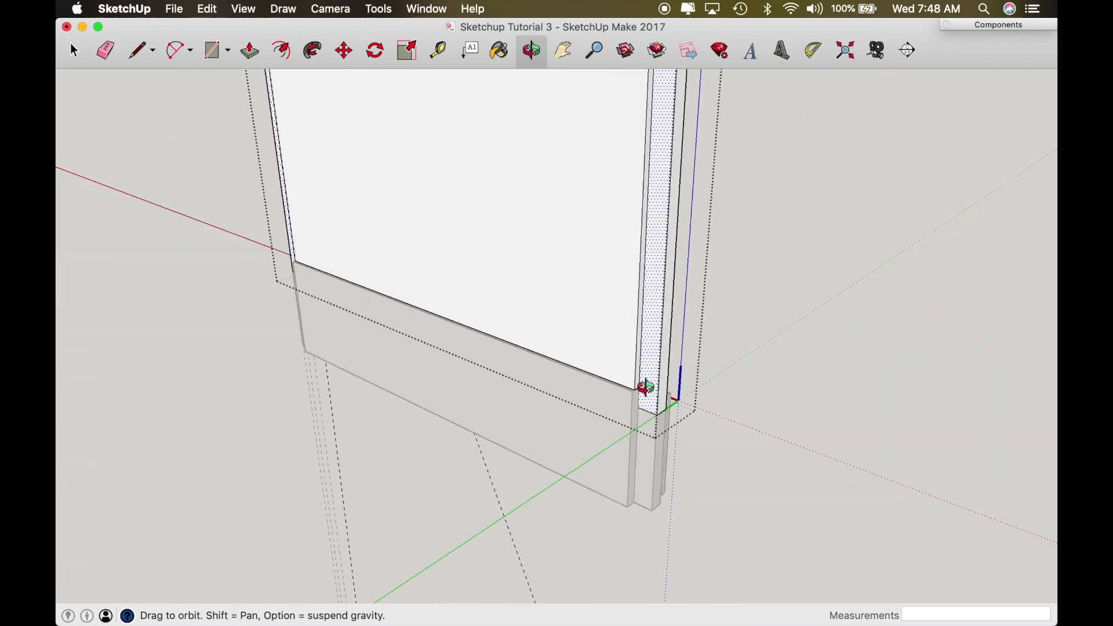
pyautogui.scroll(-3, 644, 386)
pyautogui.moveTo(645, 236); pyautogui.dragTo(266, 325)
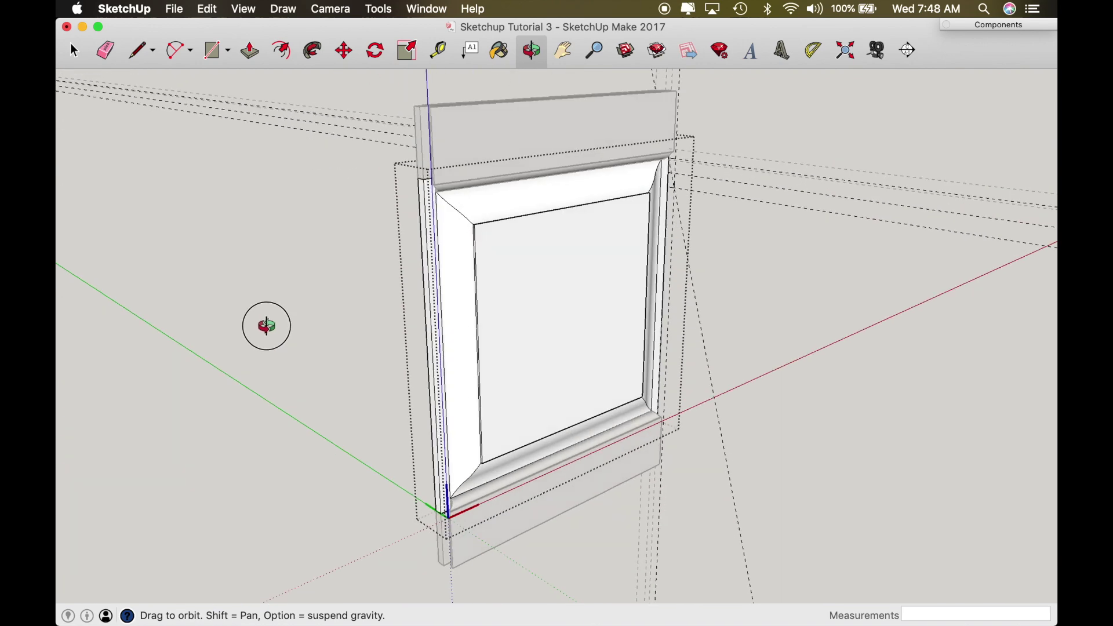
pyautogui.press('space')
pyautogui.click(370, 339)
# Undo the panel work back to the plain block with only its short profile lines and straight guides on the end face.
pyautogui.press('shift+super+e')
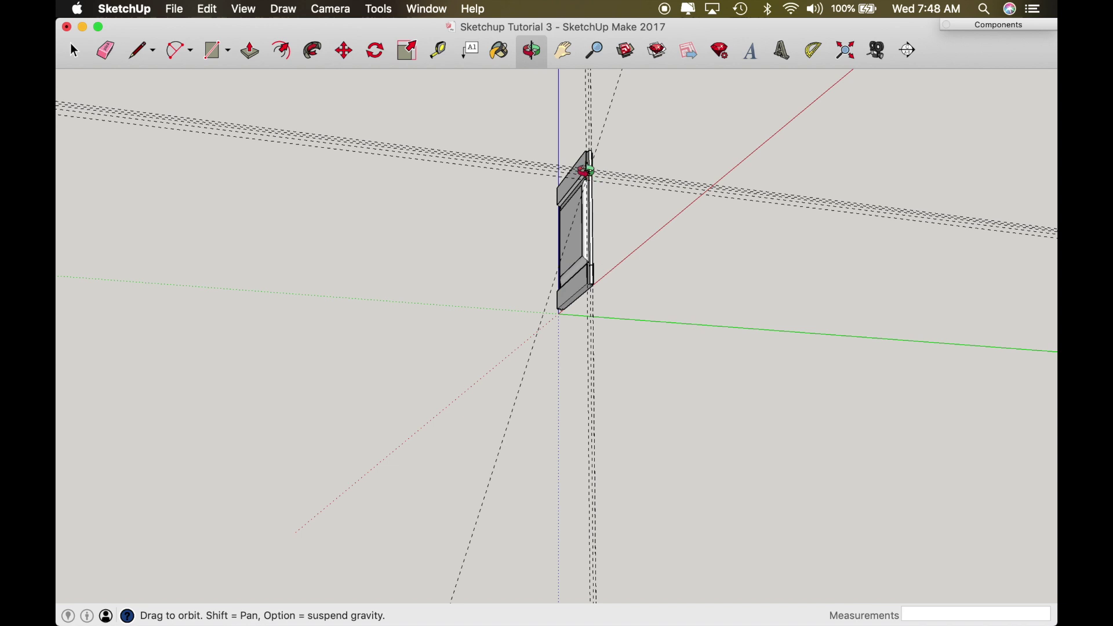
pyautogui.scroll(5, 587, 171)
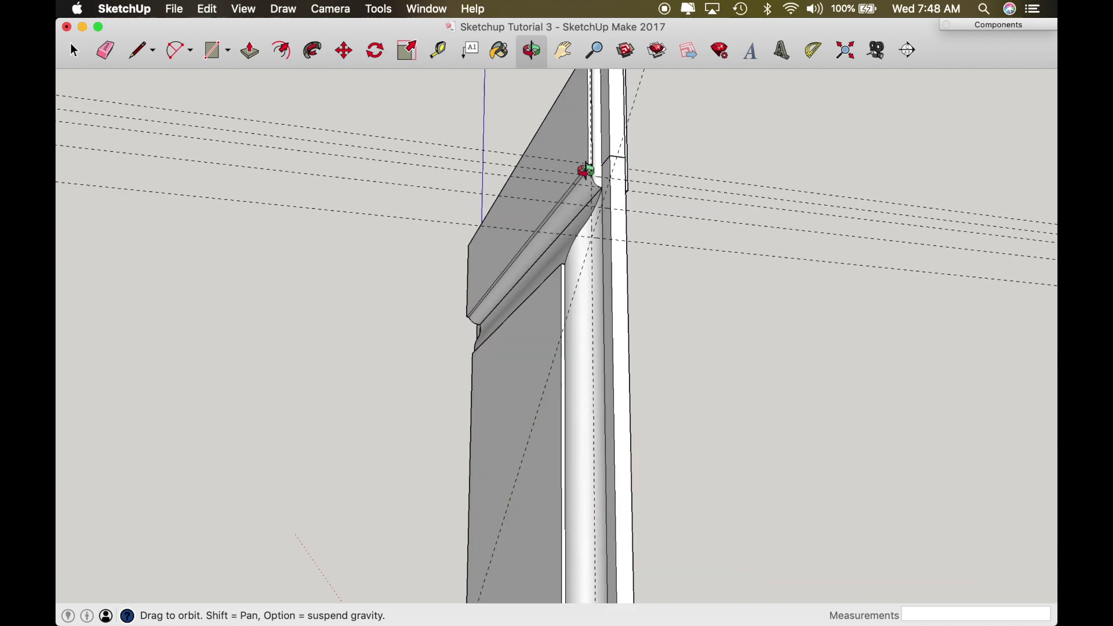
pyautogui.press('super+z')
pyautogui.press('super+z')
pyautogui.scroll(-5, 610, 197)
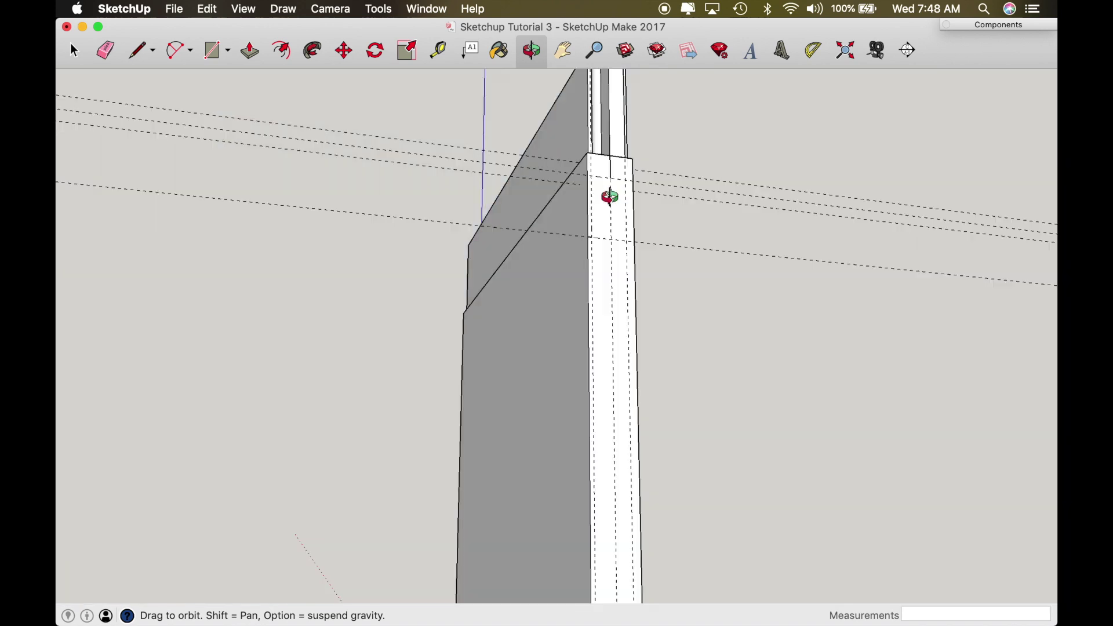
pyautogui.scroll(5, 608, 174)
pyautogui.moveTo(606, 178); pyautogui.dragTo(503, 210)
pyautogui.scroll(-3, 544, 355)
# Open the center panel for editing and draw an arc joining the two short profile lines on the end face, bulging about 3/32" outward.
pyautogui.click(189, 50)
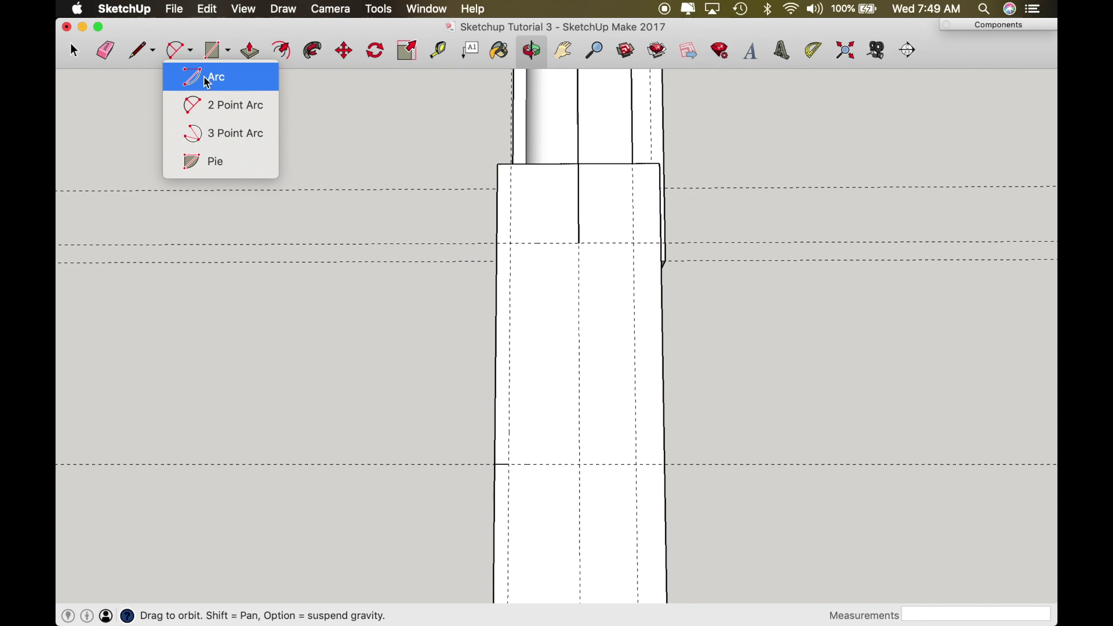
pyautogui.press('space')
pyautogui.tripleClick(550, 394)
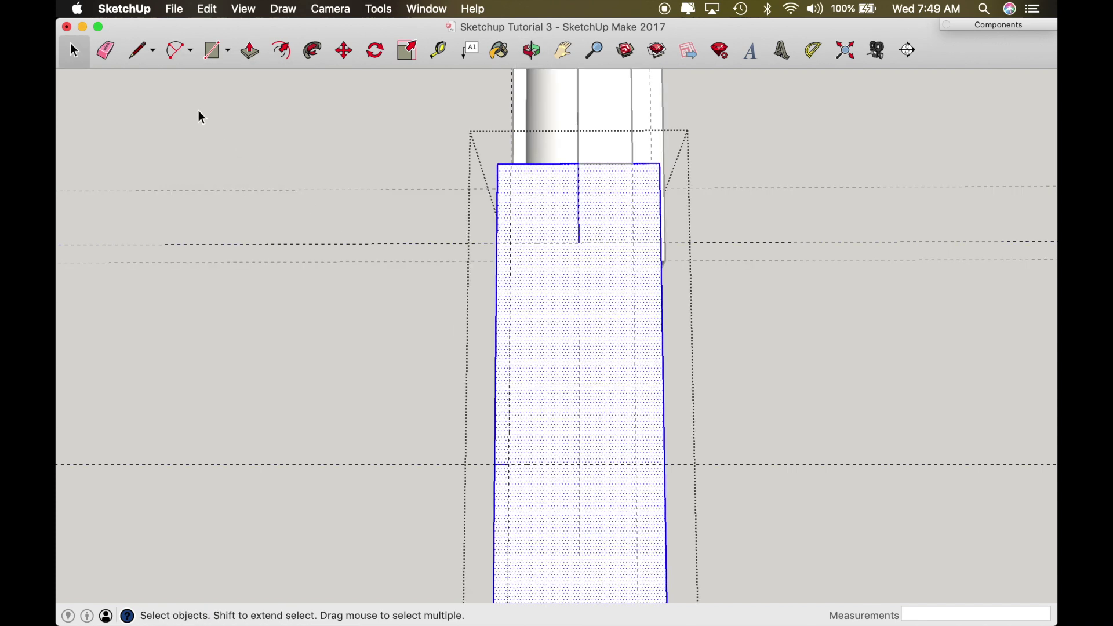
pyautogui.click(178, 51)
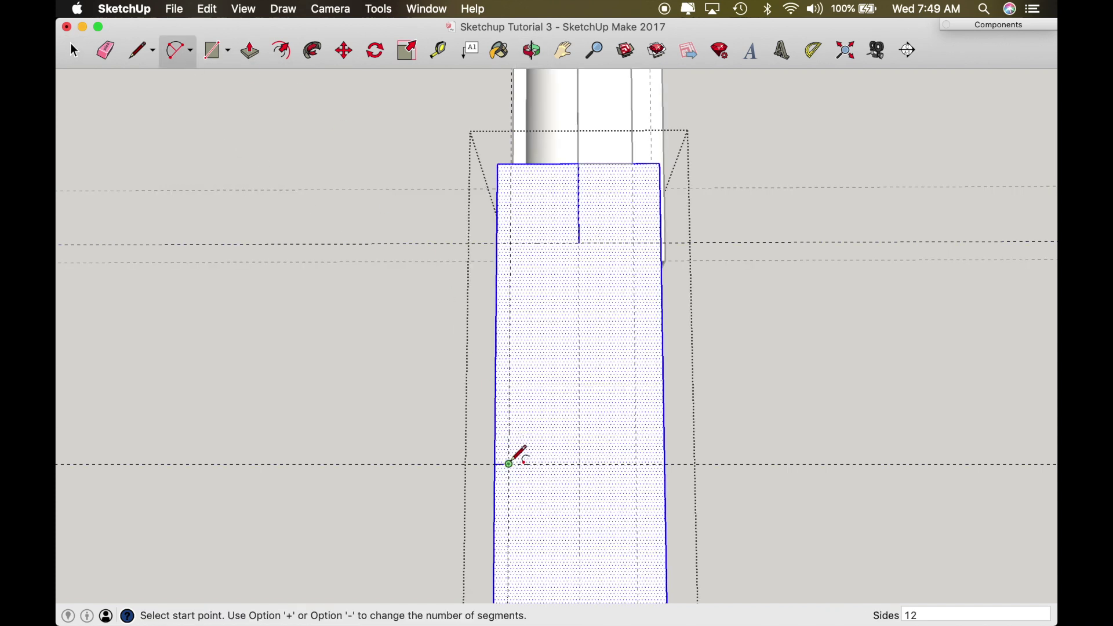
pyautogui.click(509, 464)
pyautogui.click(579, 242)
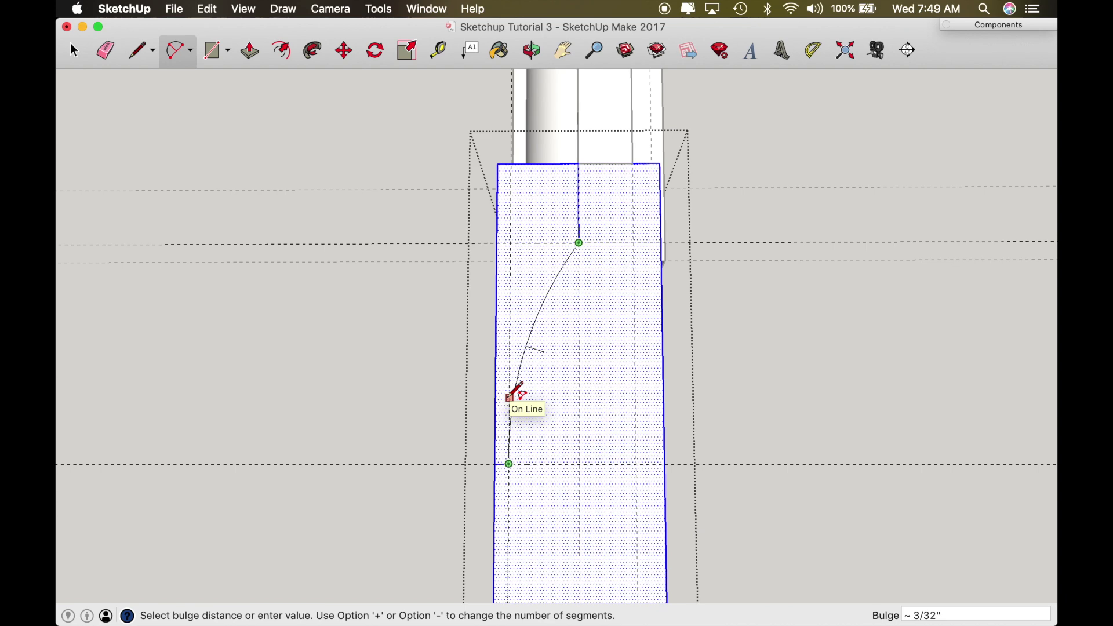
pyautogui.click(513, 396)
pyautogui.press('space')
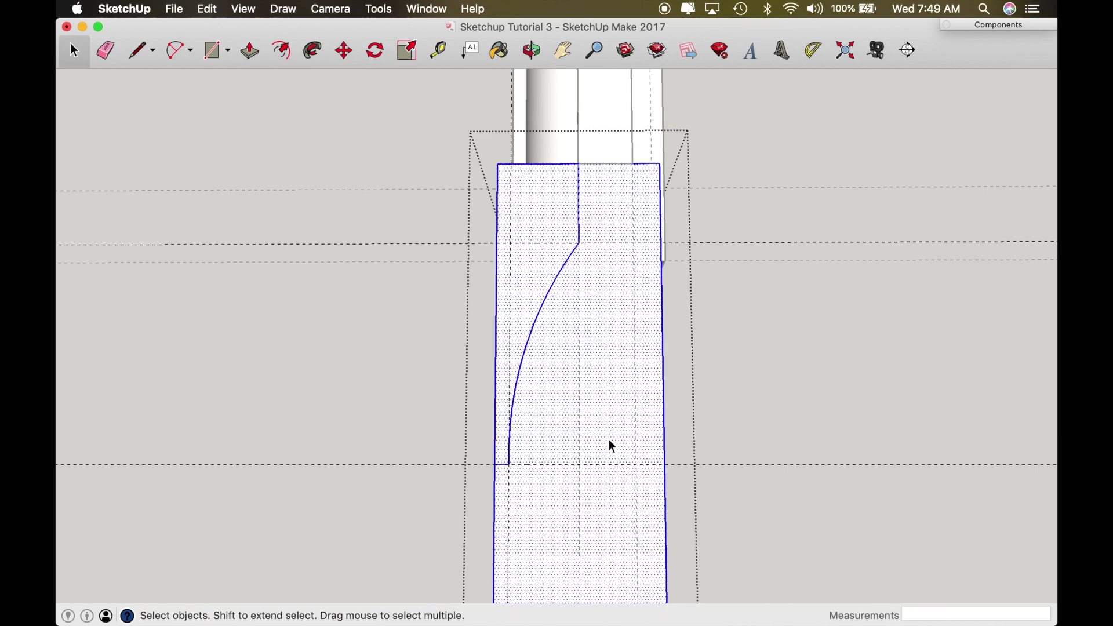
# Sweep the arc profile around the panel's large front face with Follow Me to cut the raised edge, and close the panel for editing.
pyautogui.moveTo(533, 423); pyautogui.dragTo(713, 423, button='middle')
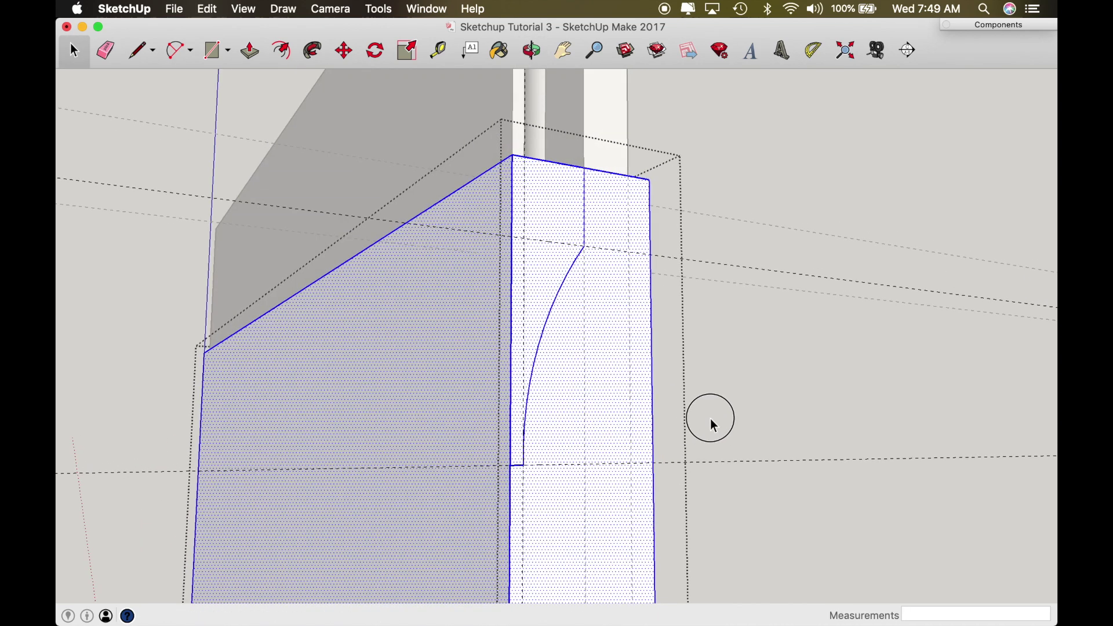
pyautogui.click(466, 358)
pyautogui.press('d')
pyautogui.click(540, 286)
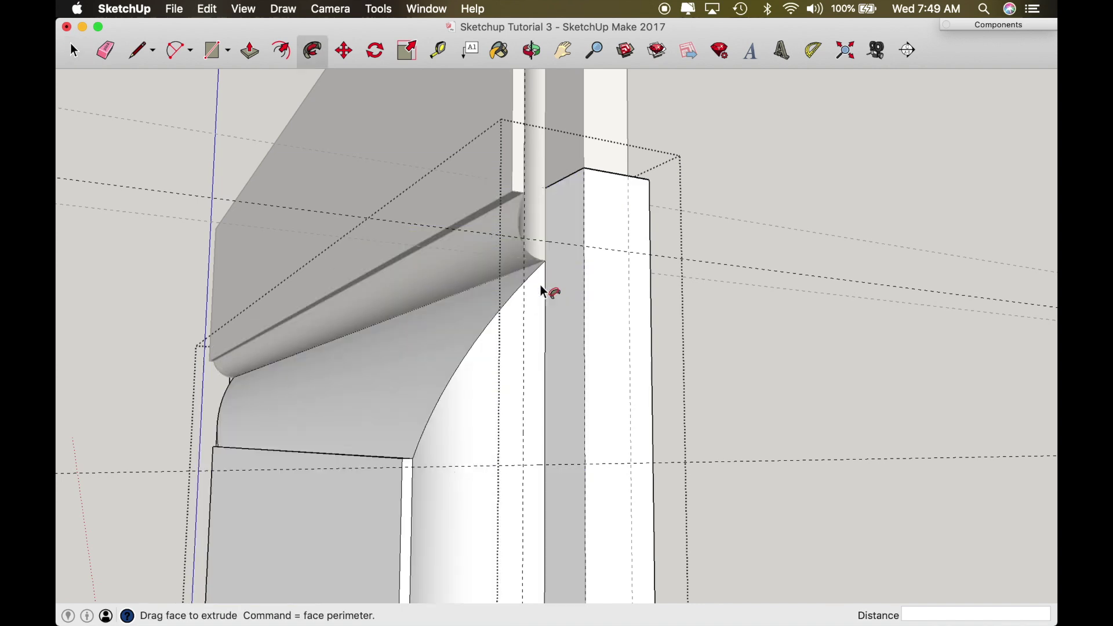
pyautogui.press('o')
pyautogui.scroll(-10, 540, 285)
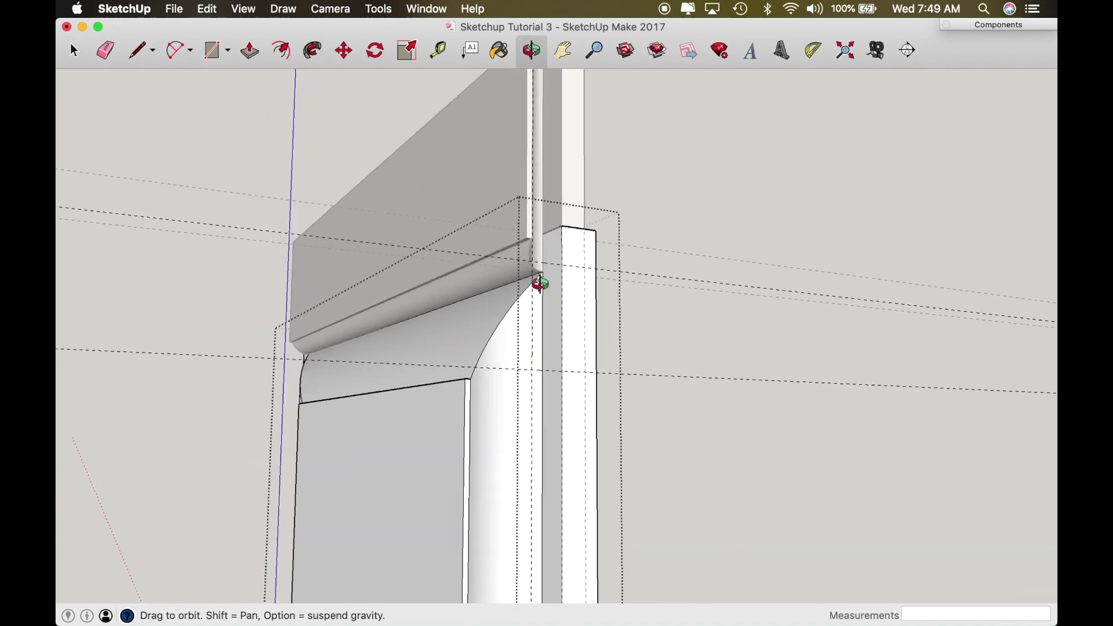
pyautogui.press('space')
pyautogui.click(708, 209)
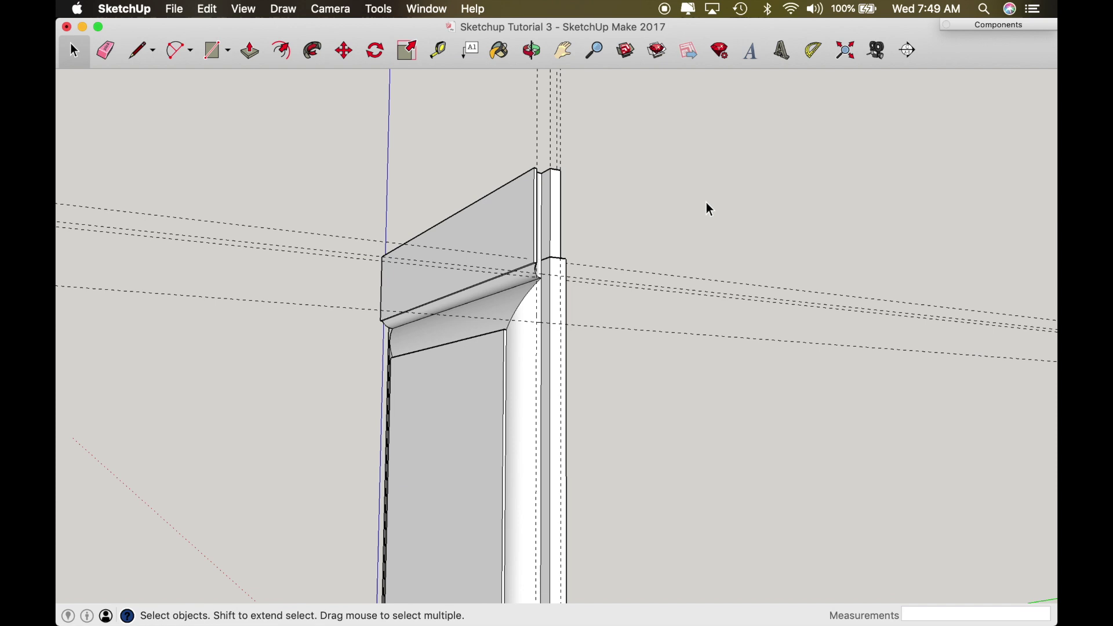
# Examine the assembled door's frame and curved raised panel from the front.
pyautogui.press('o')
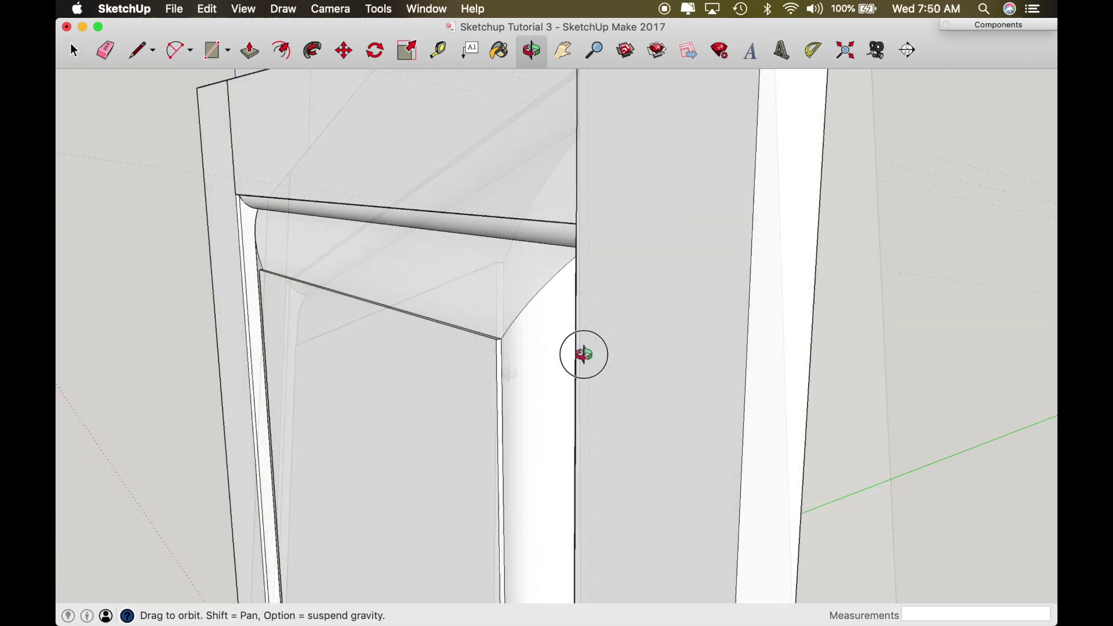
pyautogui.moveTo(583, 353); pyautogui.dragTo(822, 314)
pyautogui.scroll(-4, 822, 314)
pyautogui.moveTo(666, 340); pyautogui.dragTo(723, 286)
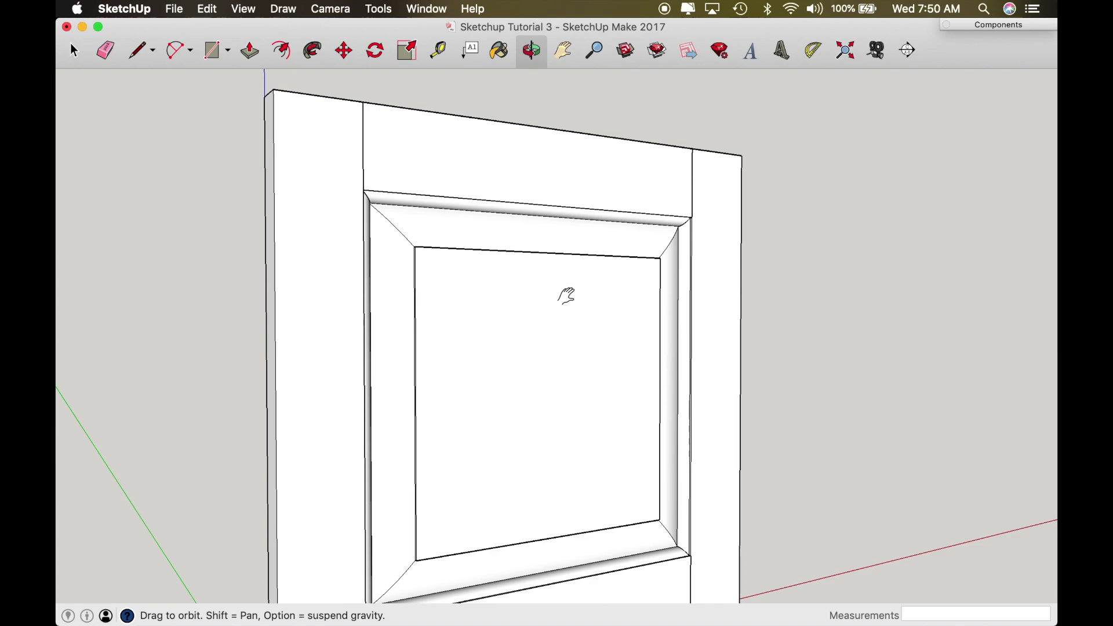
pyautogui.moveTo(567, 296); pyautogui.dragTo(603, 236)
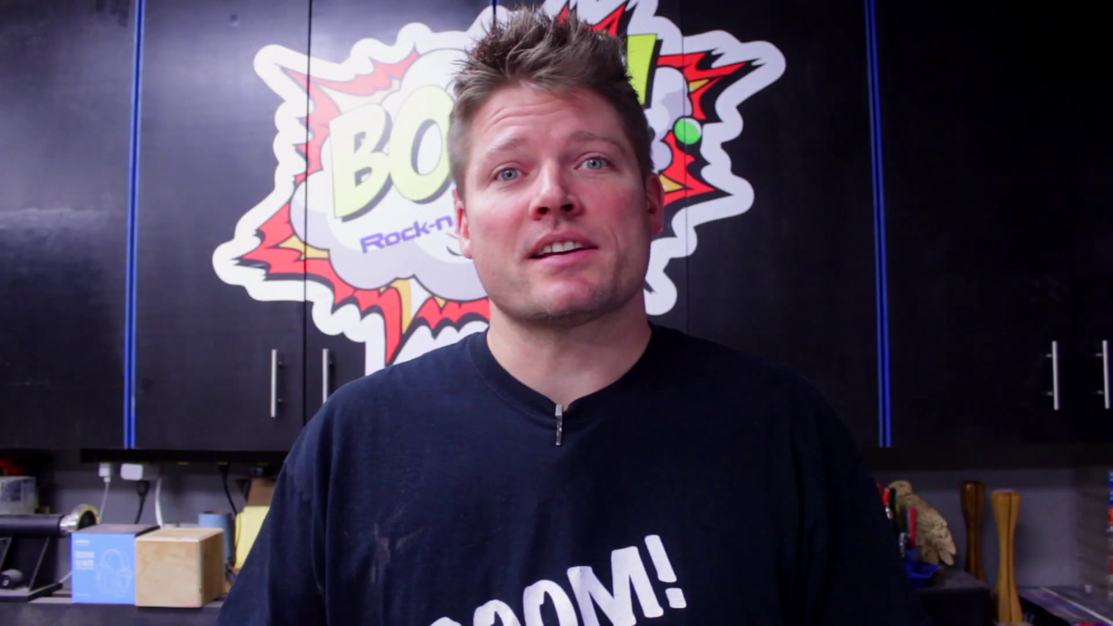